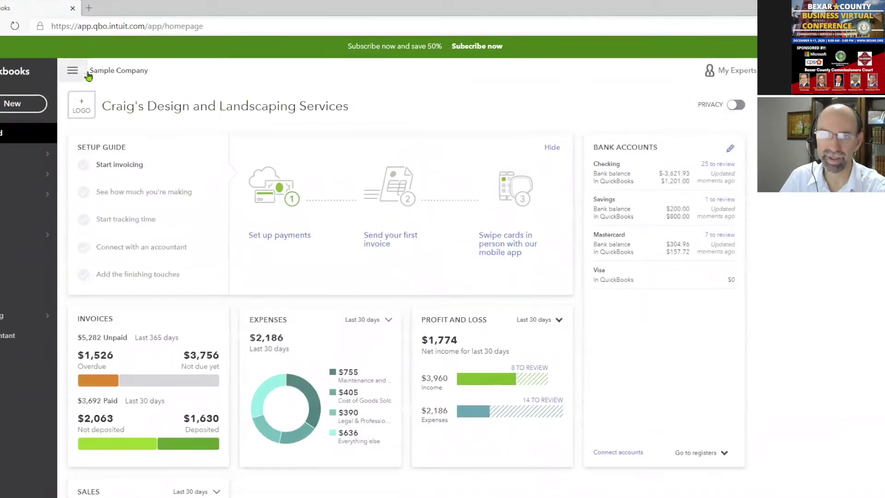
Show the Sales flyout listing Overview, All Sales, Invoices, Customers, and Products and Services
drag(98, 70, 127, 70)
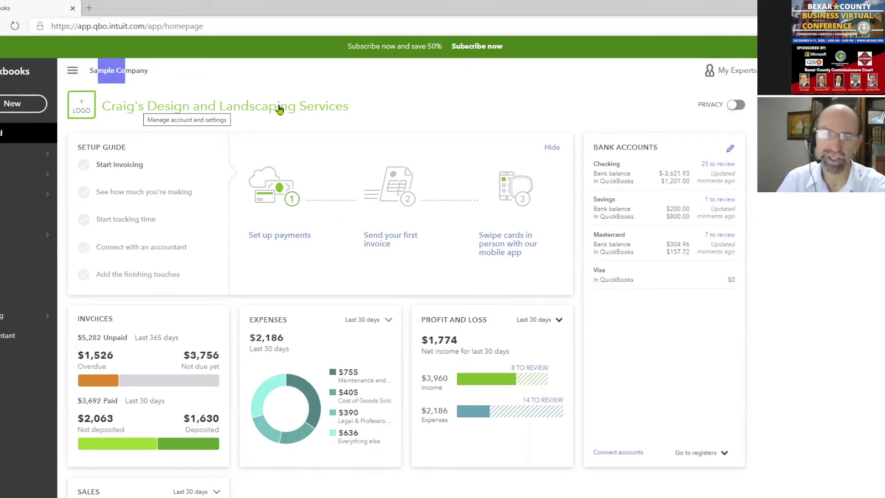
mouse_move(14, 197)
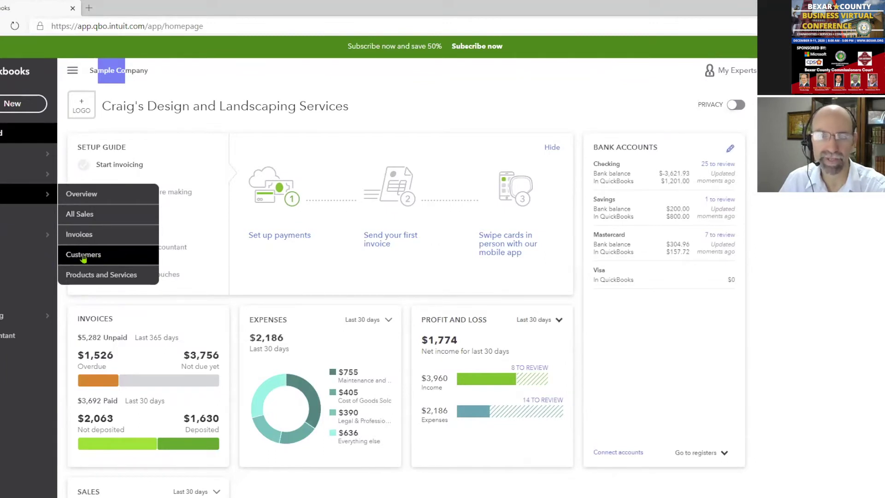
Filter the Customers list to overdue invoices and open Barnett Design's record
click(83, 256)
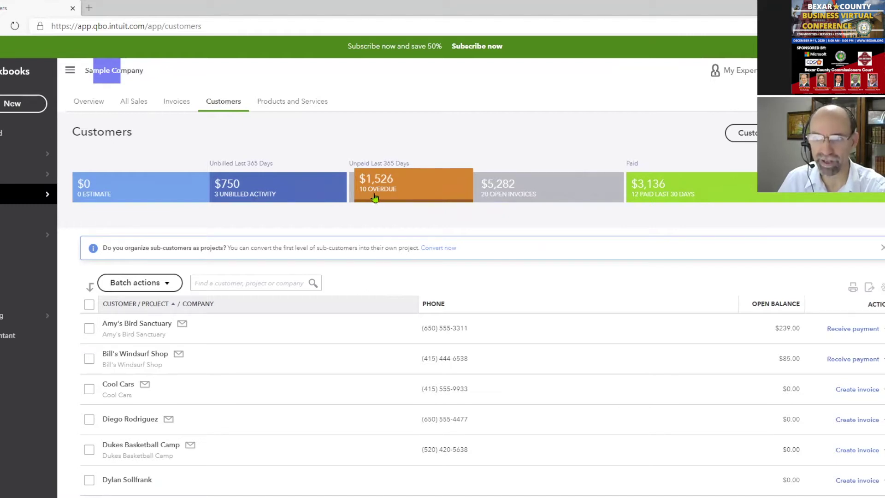
click(385, 190)
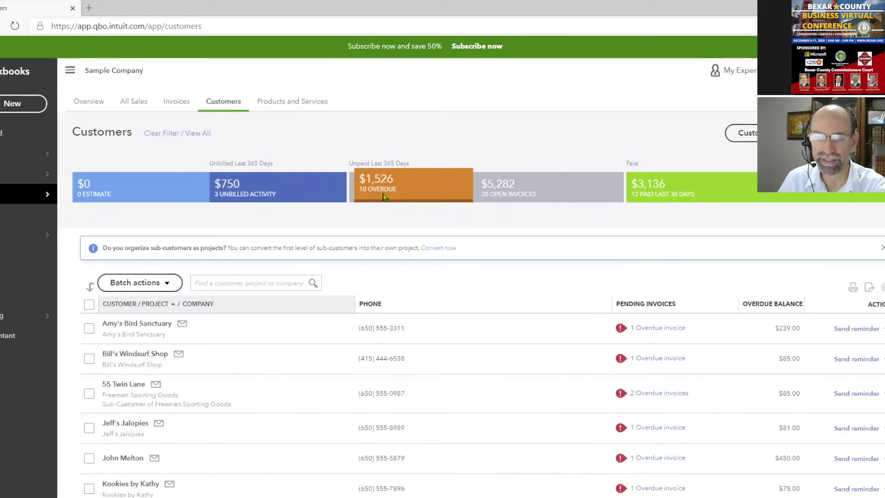
scroll(384, 196, down, 3)
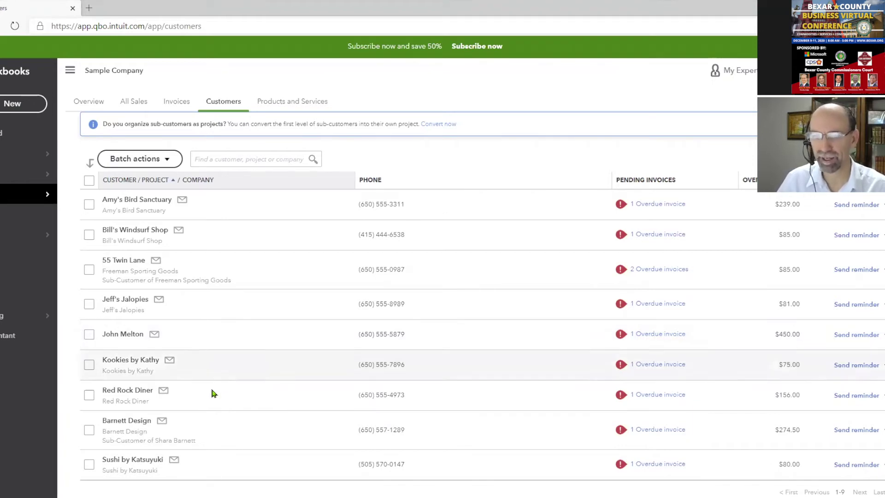
click(140, 423)
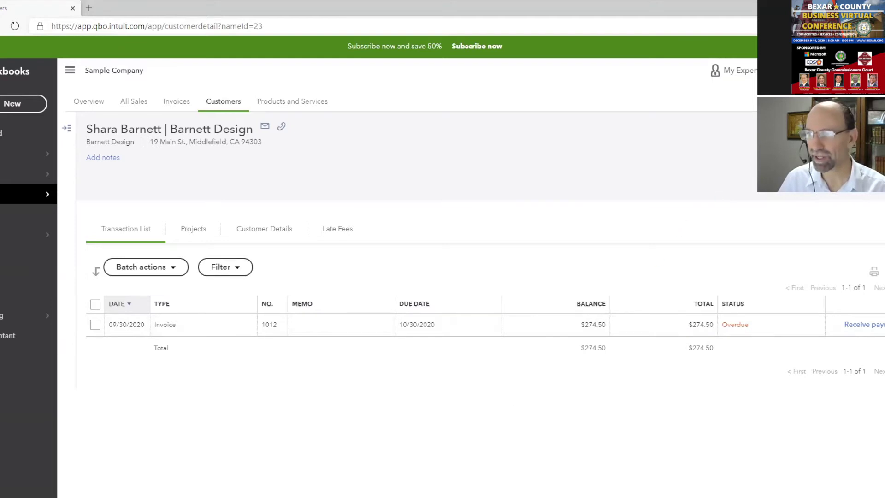
In Barnett Design's edit form, enter the note 'Wants to renew contract on 1/1/2021'
click(797, 129)
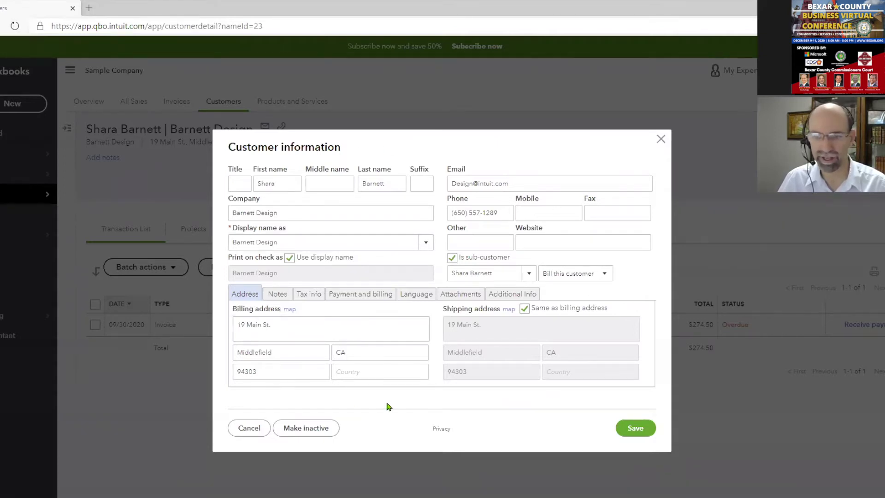
click(277, 298)
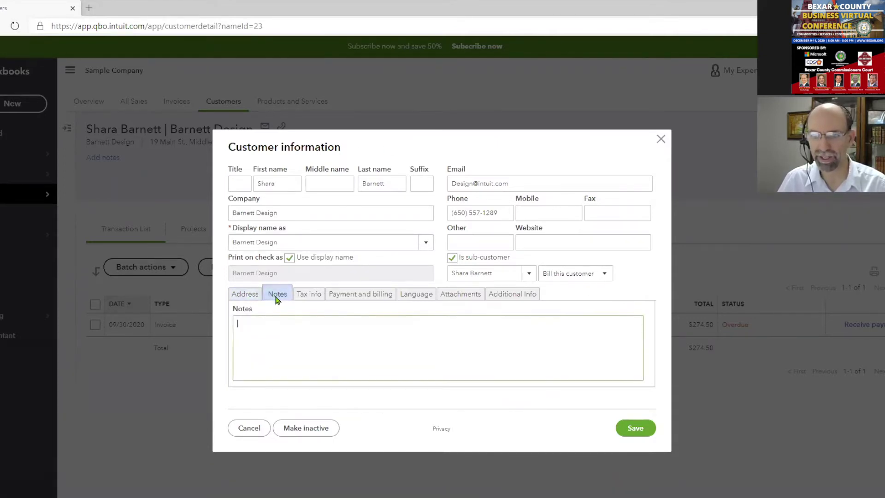
text(W)
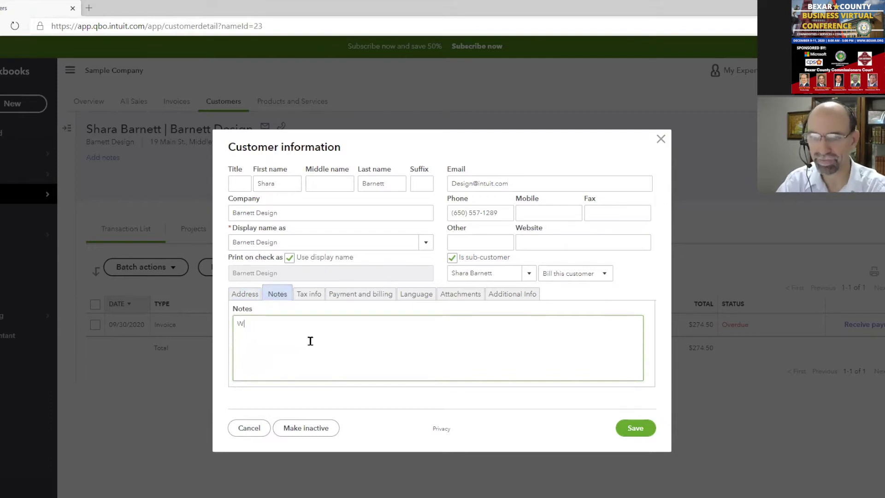
text(ants to re)
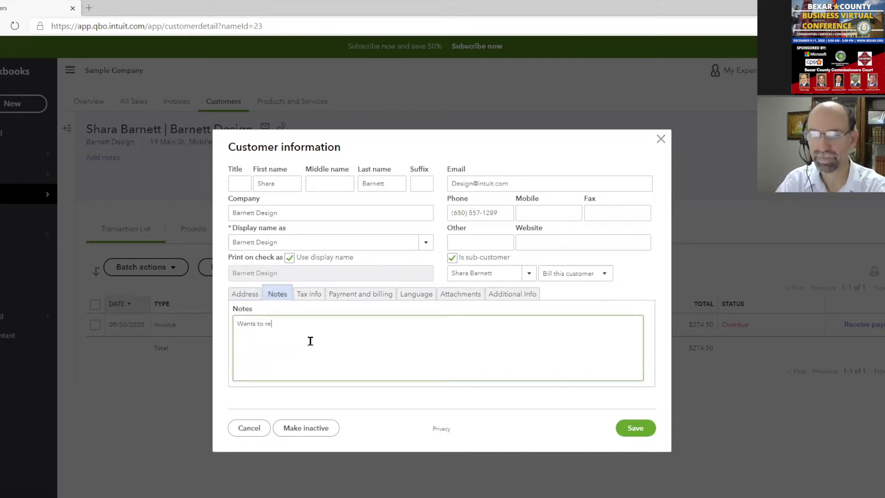
text(new contrcct on )
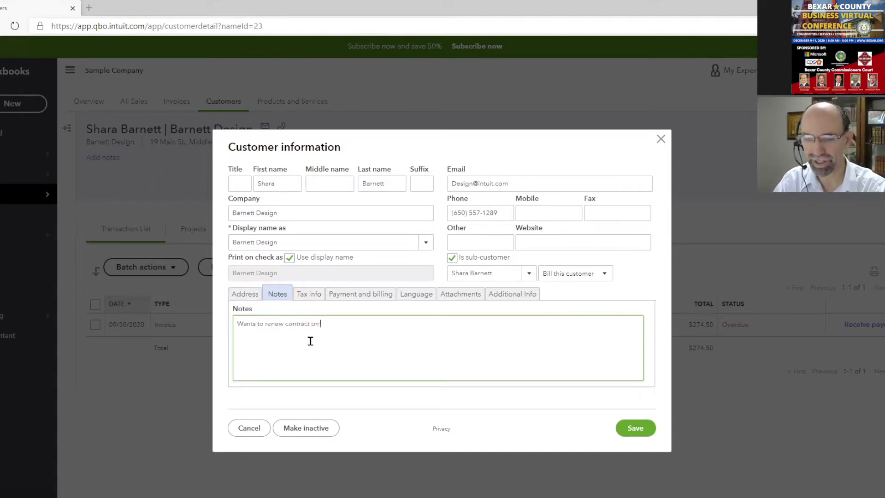
text(1/1/2020)
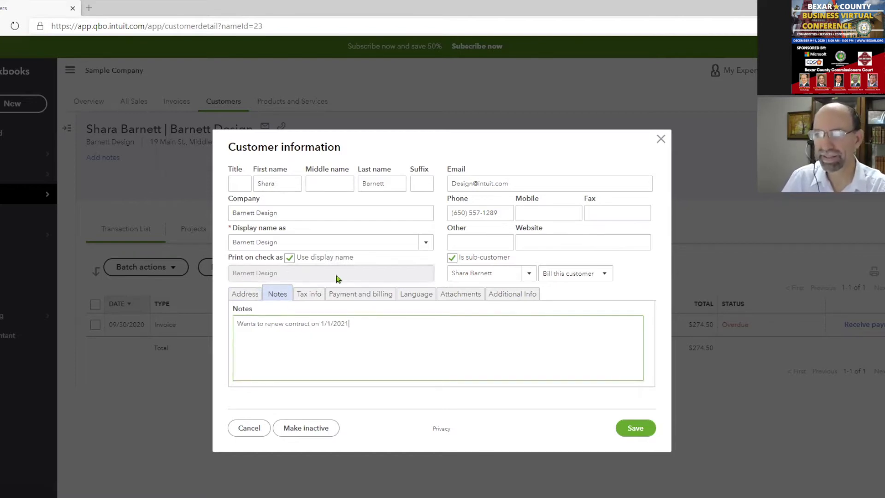
Review the Tax info, Payment, Language, Attachments and Additional info sections, then save the customer
click(305, 295)
click(356, 300)
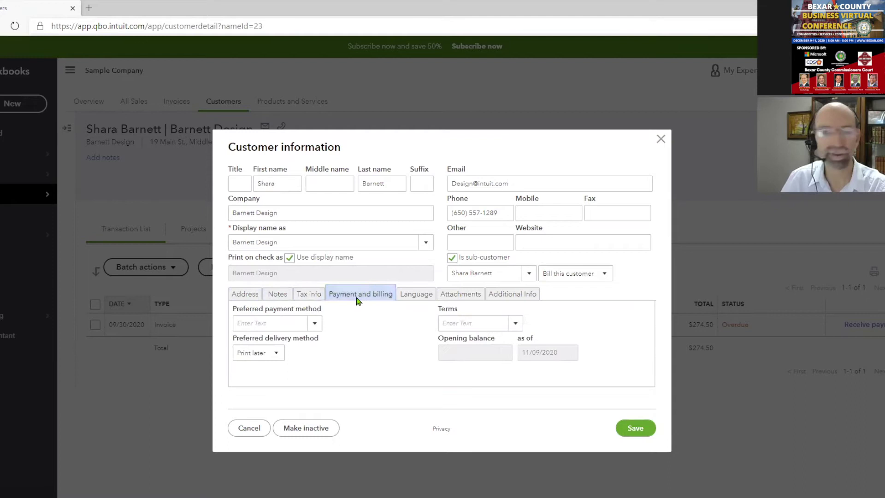
click(415, 295)
click(468, 296)
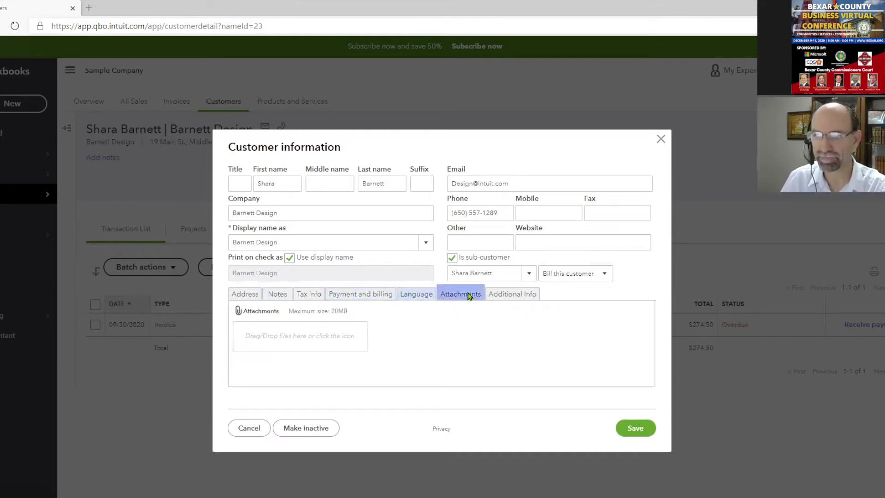
click(516, 295)
click(464, 294)
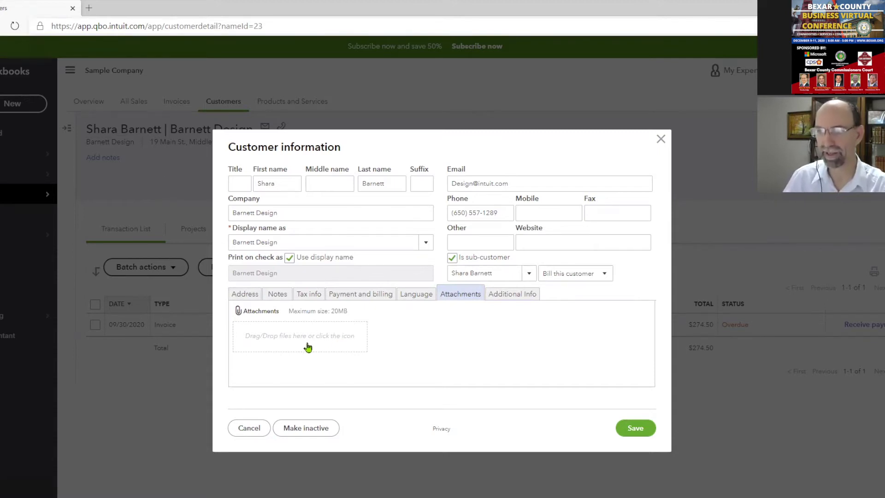
click(634, 431)
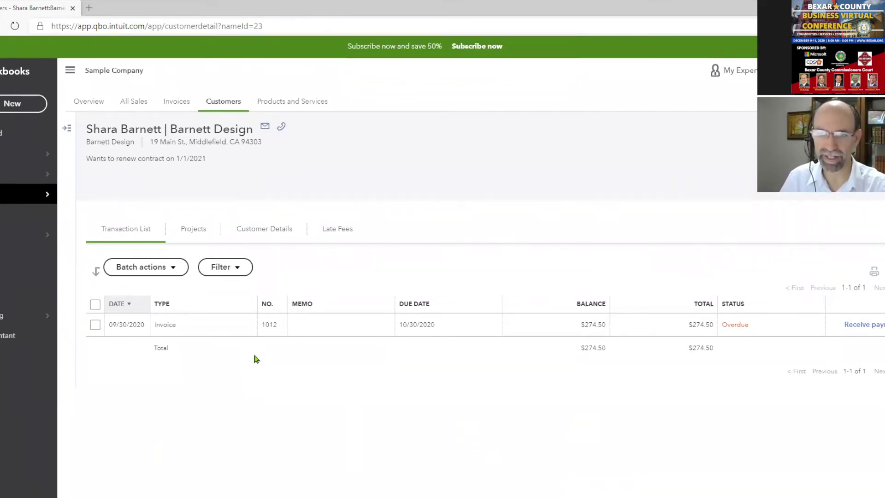
Open overdue invoice 1012 from Barnett Design's transactions, look through it, and close it
click(881, 324)
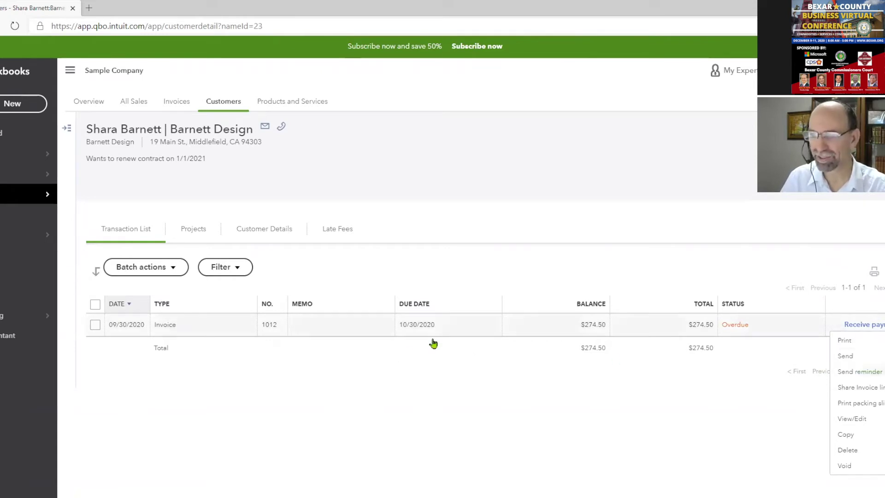
click(451, 333)
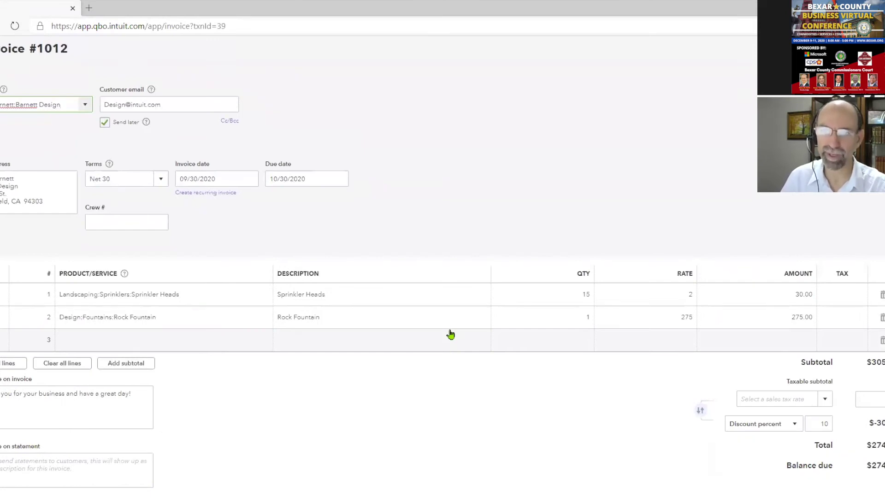
scroll(450, 334, down, 2)
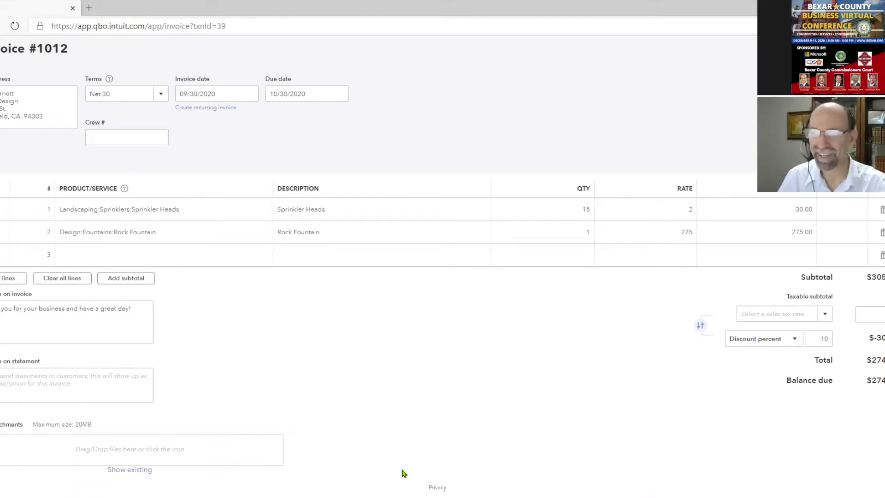
click(879, 49)
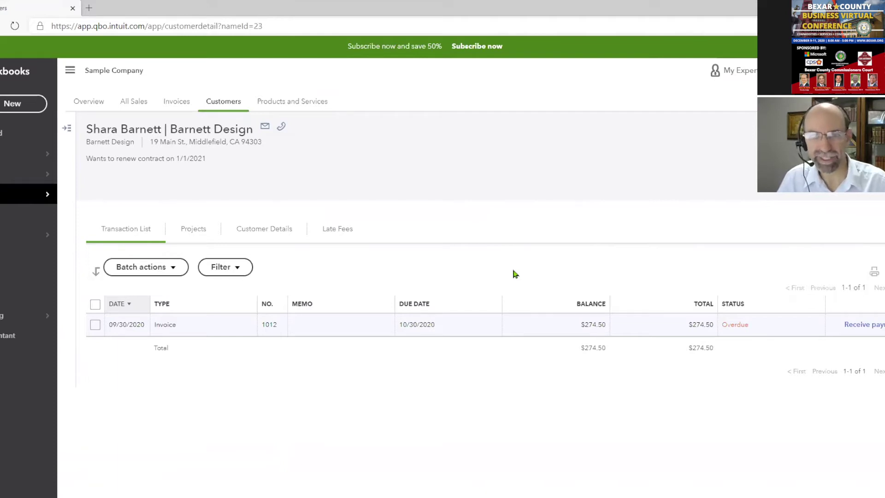
Start a new customer from the Customers list, entering the customer's first and last name
mouse_move(24, 197)
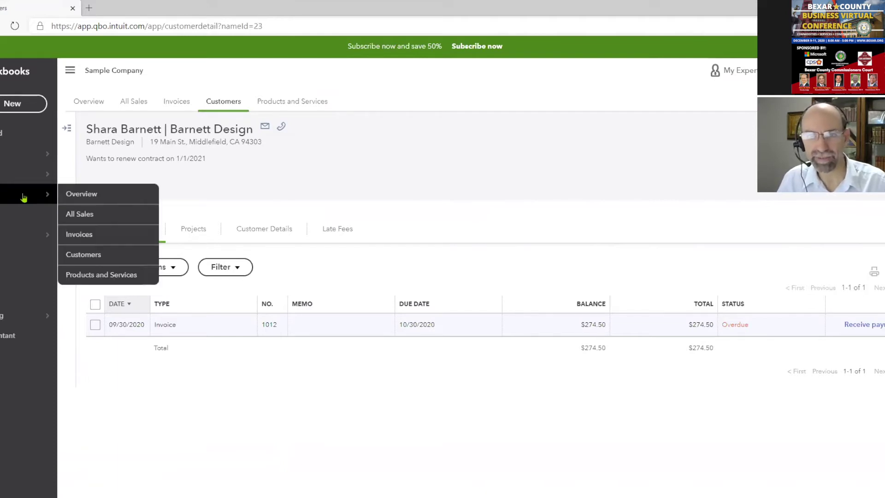
click(77, 259)
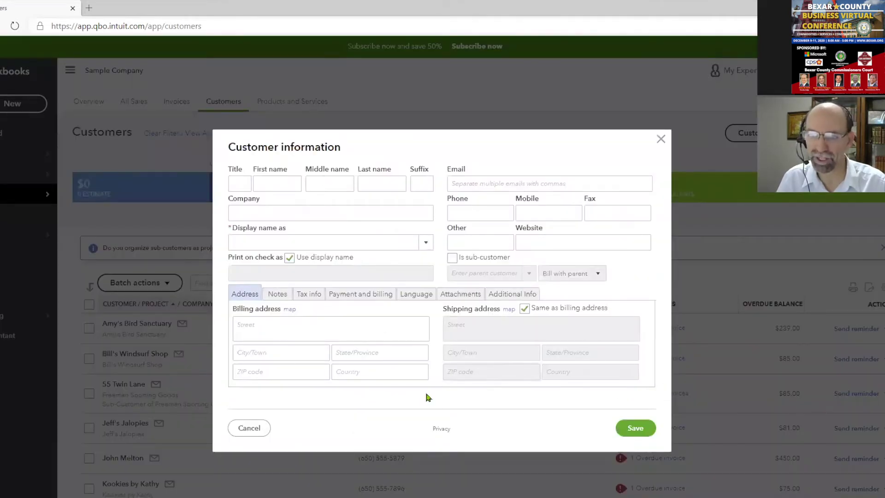
click(291, 183)
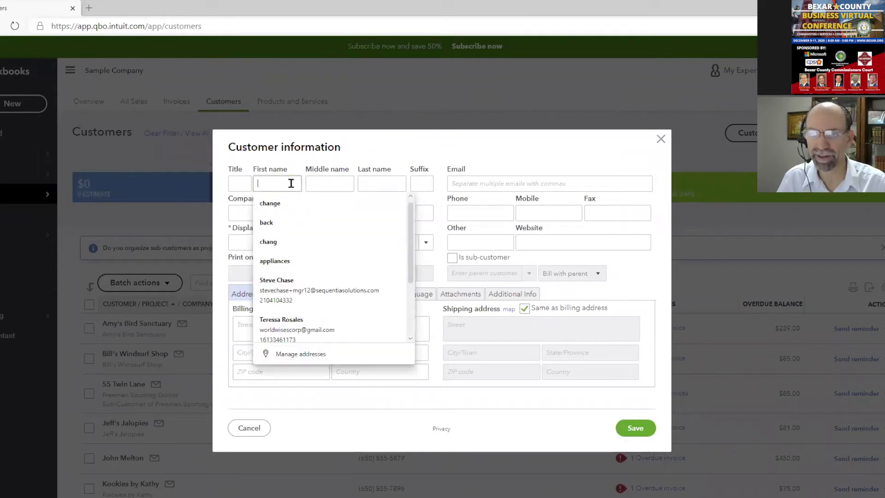
key(Tab)
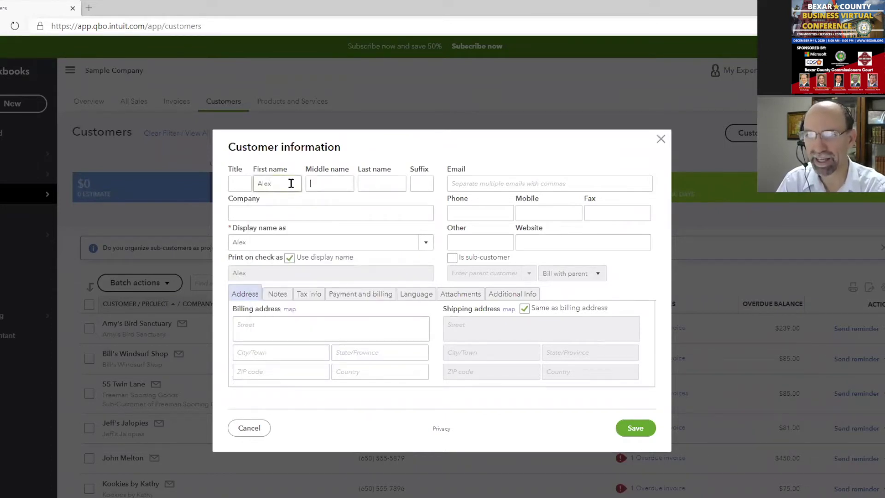
key(Tab)
key(Tab)
key(Tab)
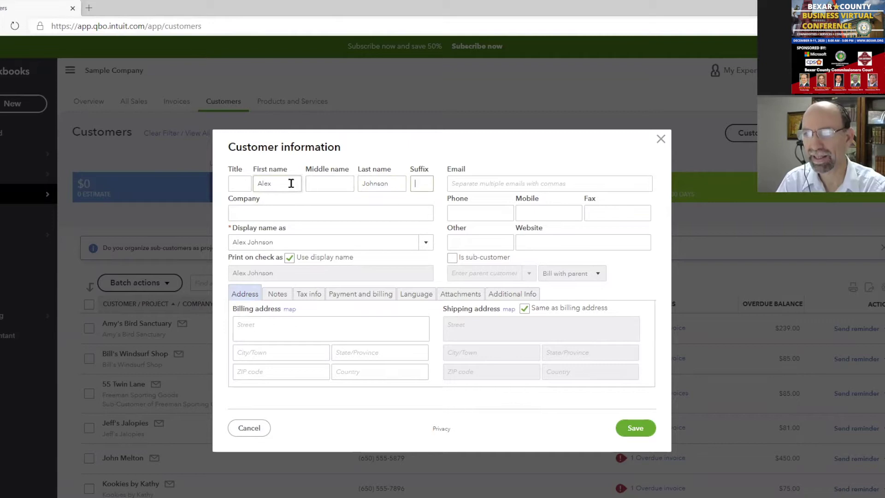
Fill in the customer's e-mail address, then close the new customer form without saving
click(463, 183)
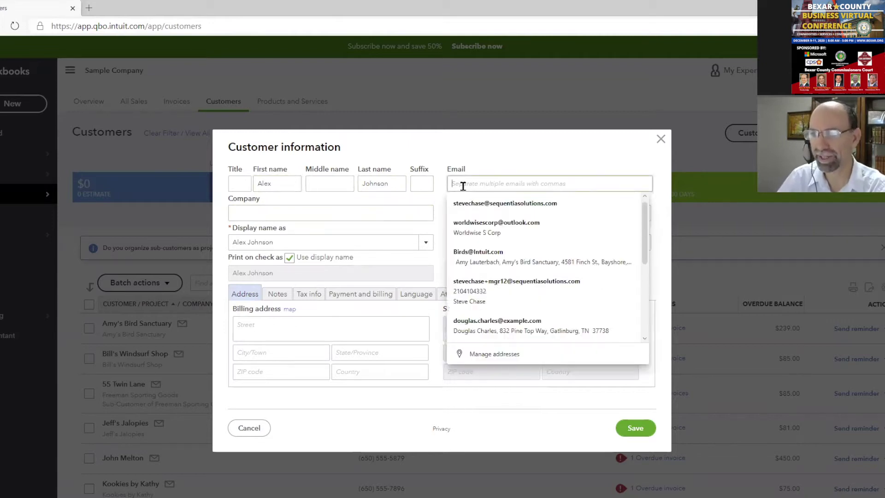
text(a.johns)
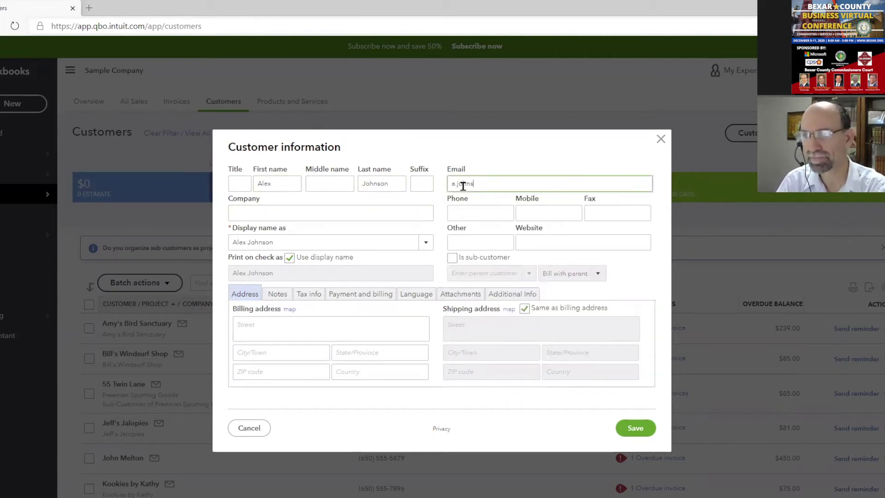
text(on@example.com)
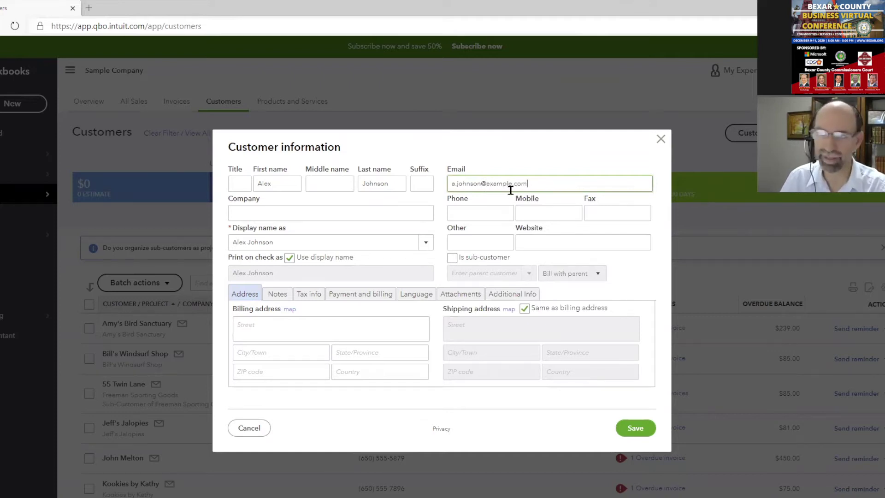
drag(530, 183, 447, 183)
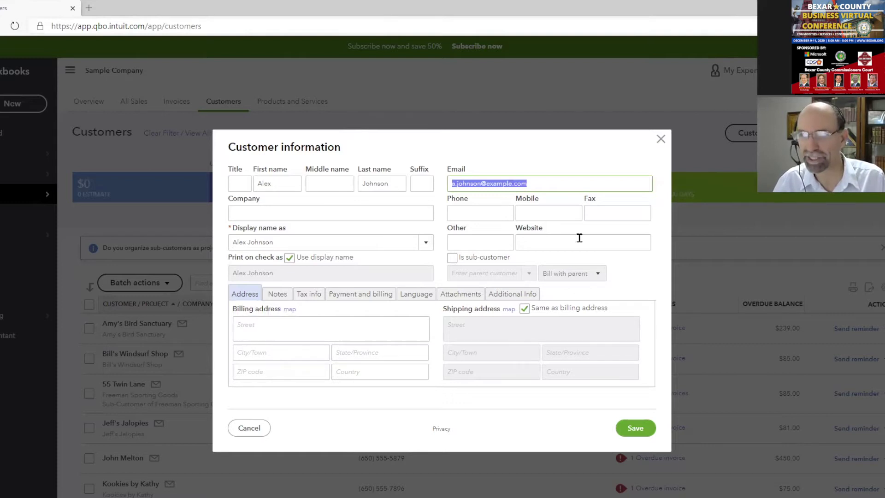
click(661, 140)
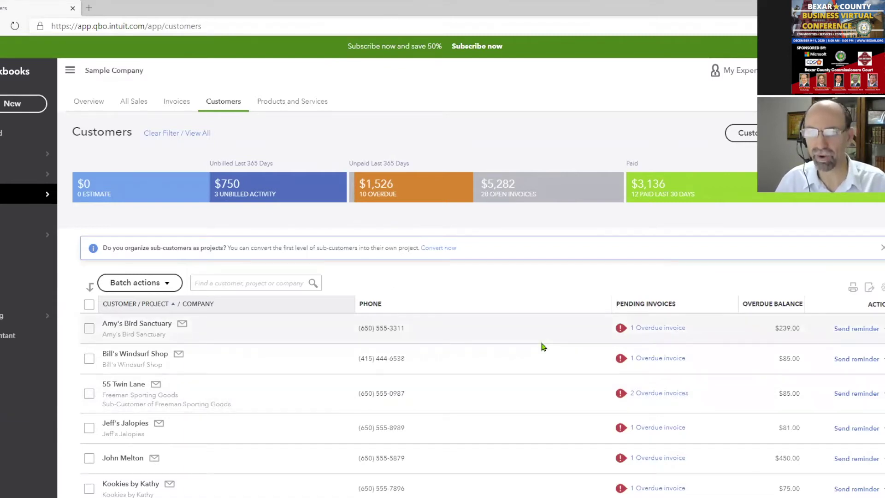
Clear the customer filter and scroll through every customer's open balance
click(185, 138)
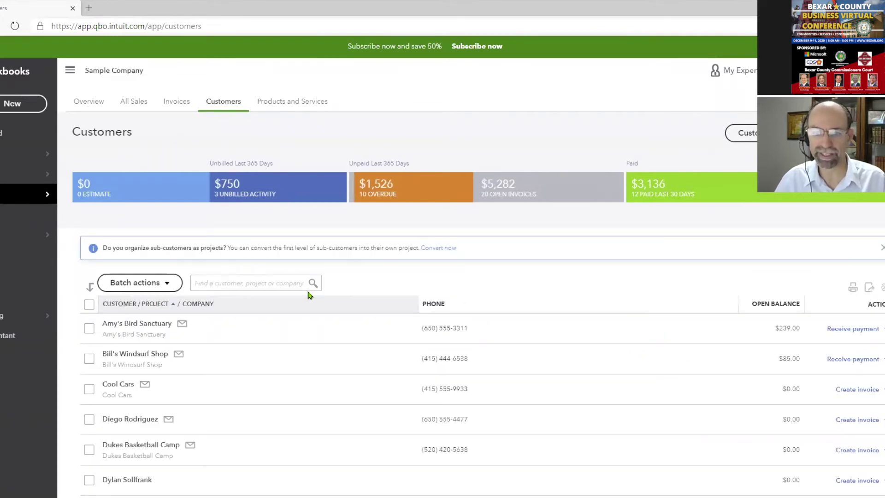
scroll(309, 295, down, 15)
scroll(308, 294, up, 10)
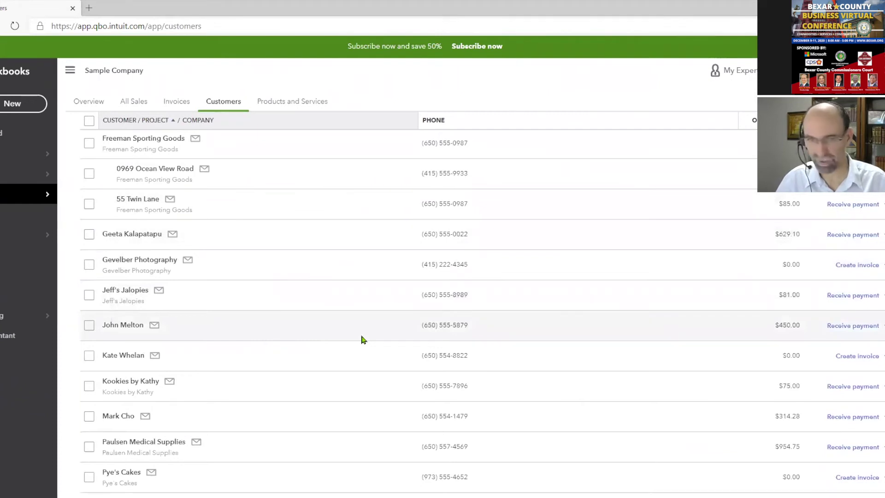
Search reports for 'customer', open the Customer Contact List, and dismiss the tour popup
click(7, 258)
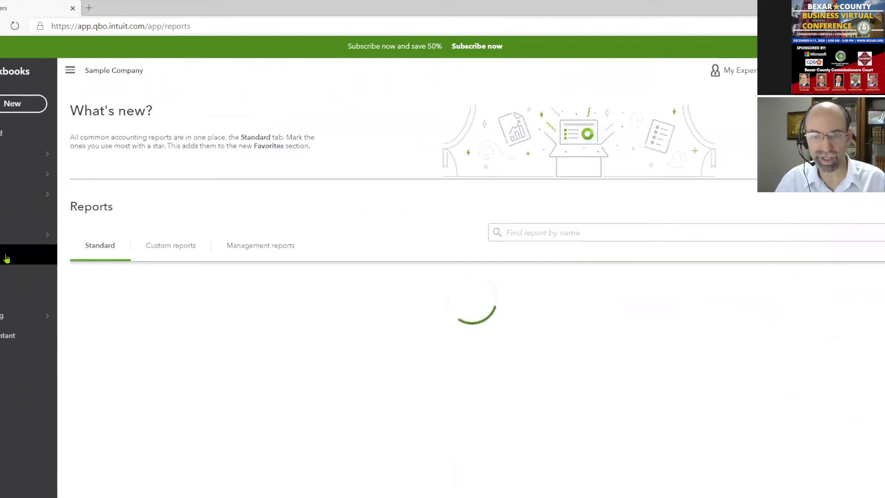
click(599, 233)
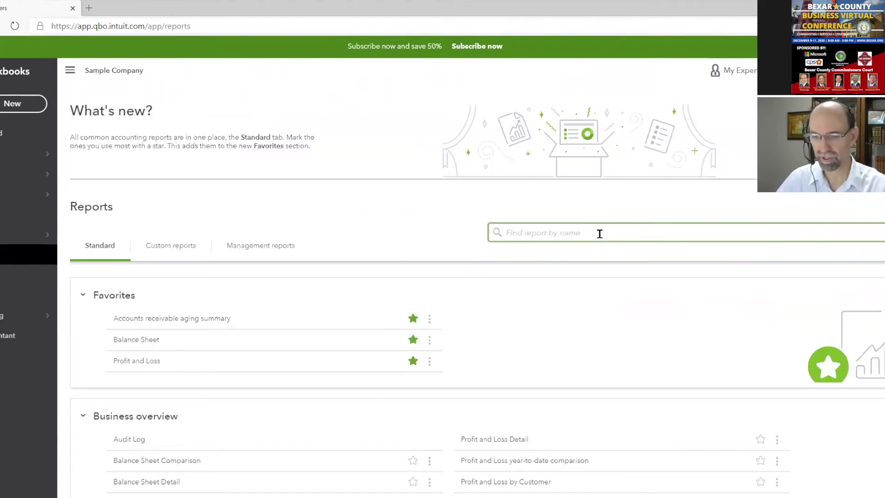
text(customer)
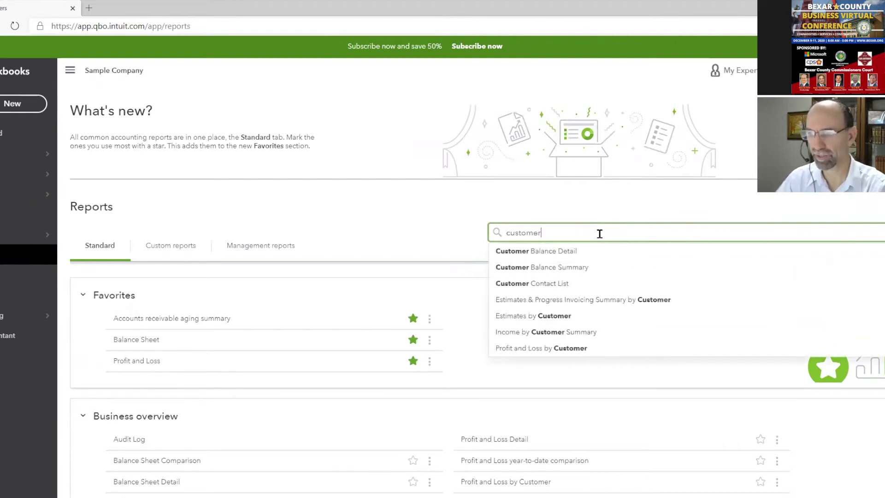
click(569, 290)
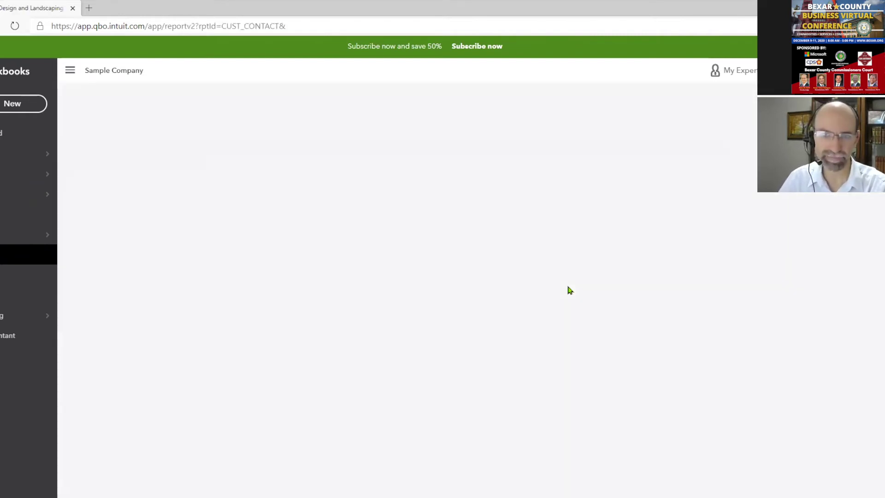
click(544, 211)
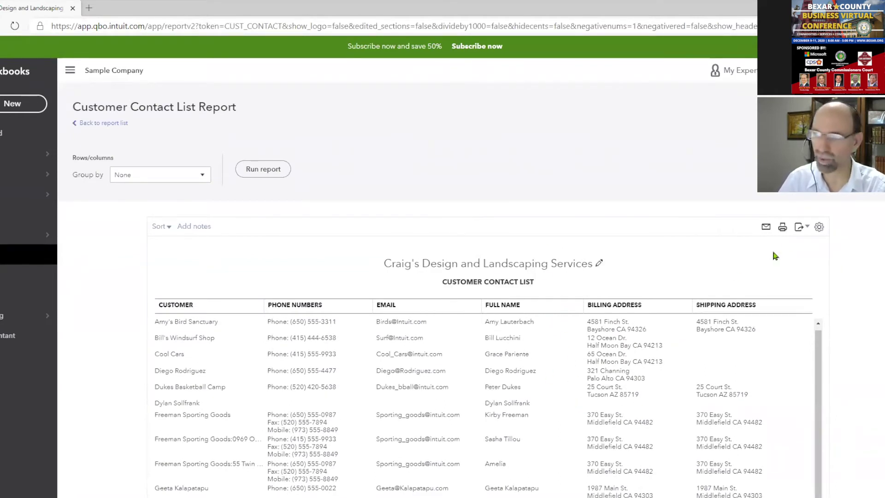
Check the report's Export to Excel/PDF options, then go to Vendors under Expenses
click(798, 227)
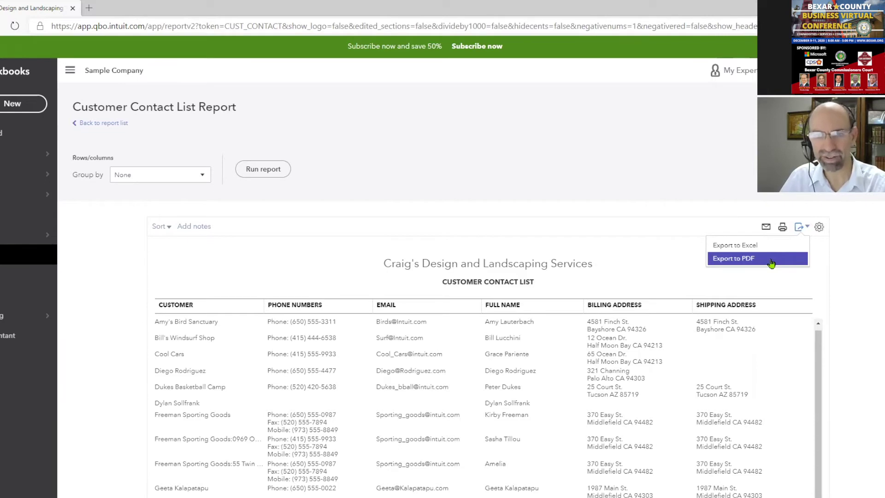
mouse_move(28, 194)
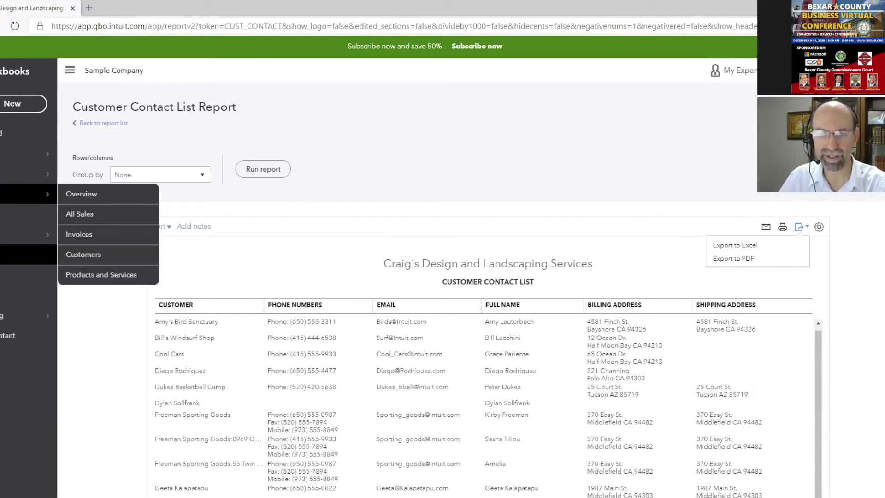
mouse_move(28, 173)
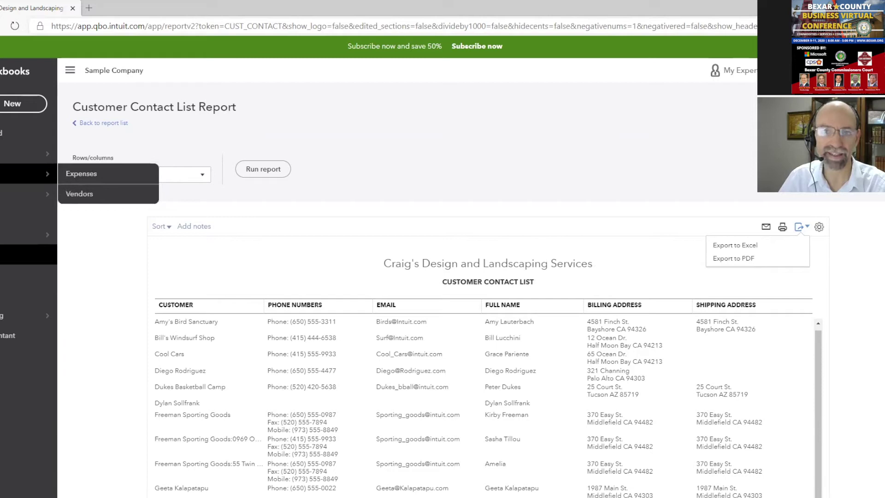
click(88, 198)
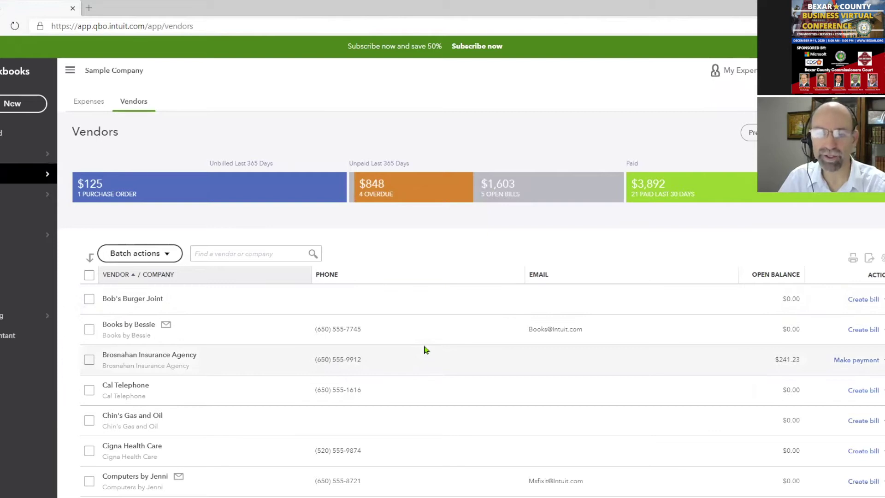
Open Norton Lumber and Building Materials, showing four transactions totalling $410.00
scroll(425, 349, down, 5)
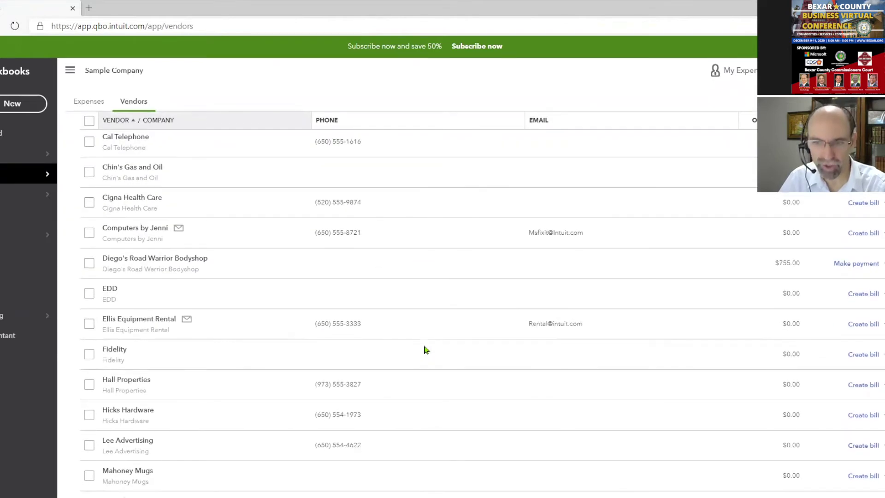
scroll(425, 349, down, 5)
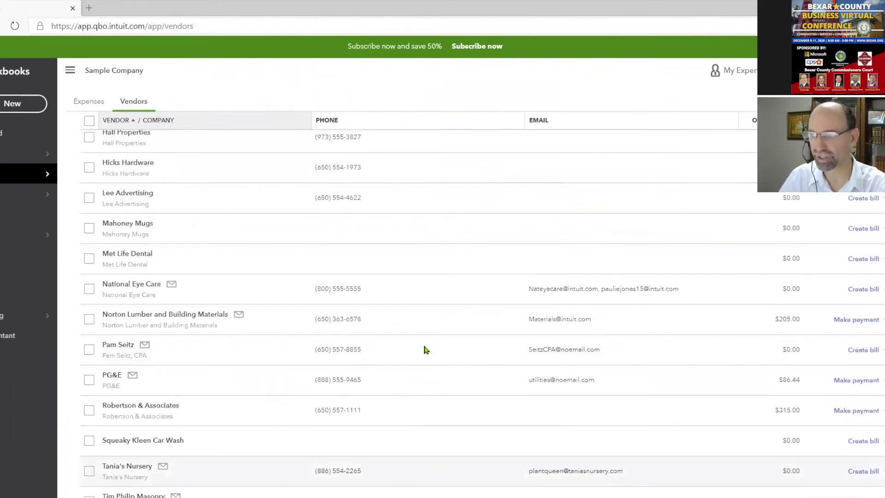
click(193, 318)
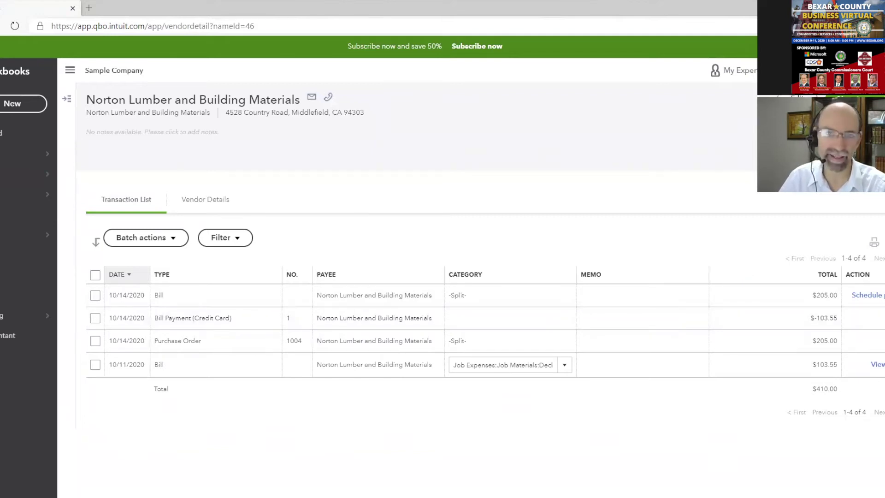
click(797, 98)
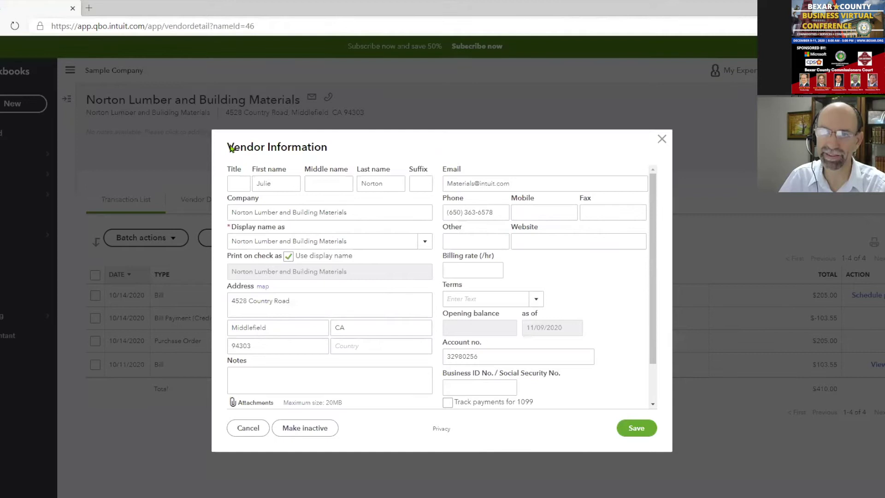
double_click(255, 150)
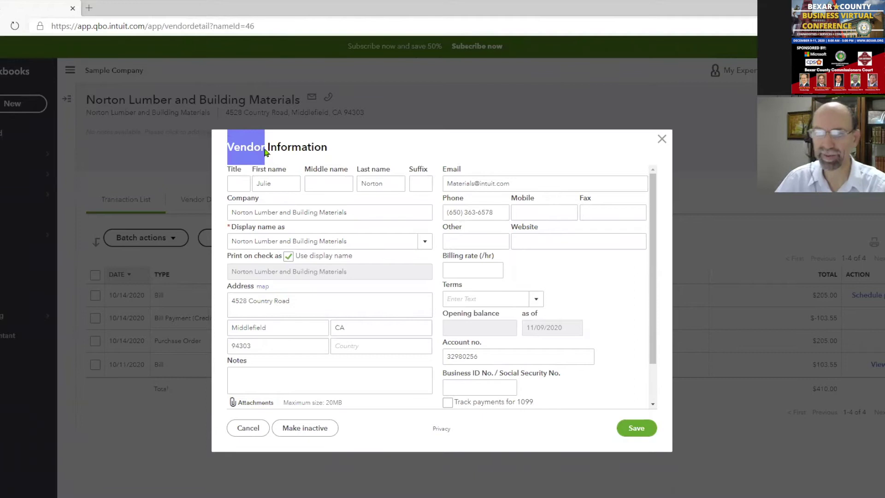
click(289, 161)
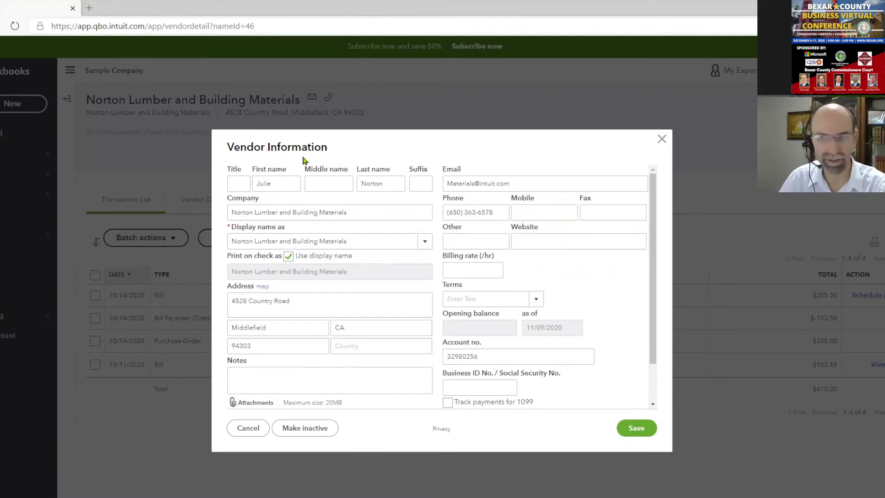
drag(652, 227, 655, 323)
drag(490, 309, 441, 310)
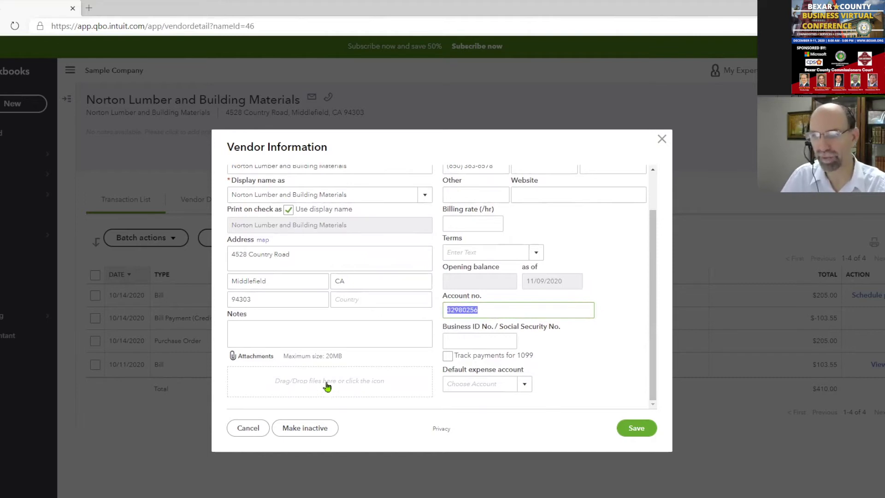
click(448, 356)
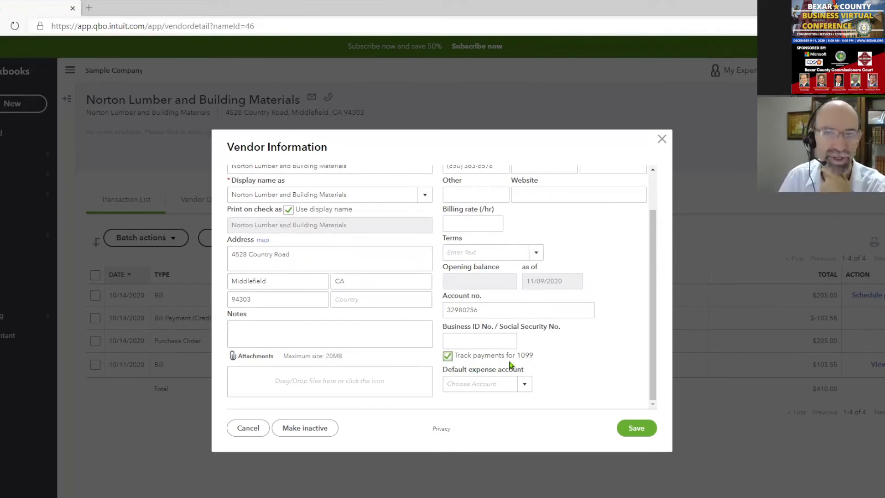
click(663, 139)
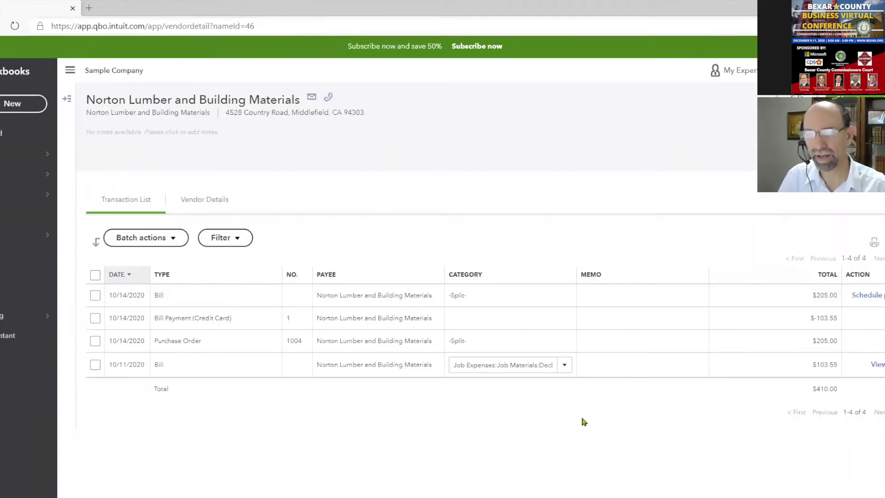
Search reports for 'vendor', open the Vendor Contact List, then switch to the PowerPoint slide show
click(5, 256)
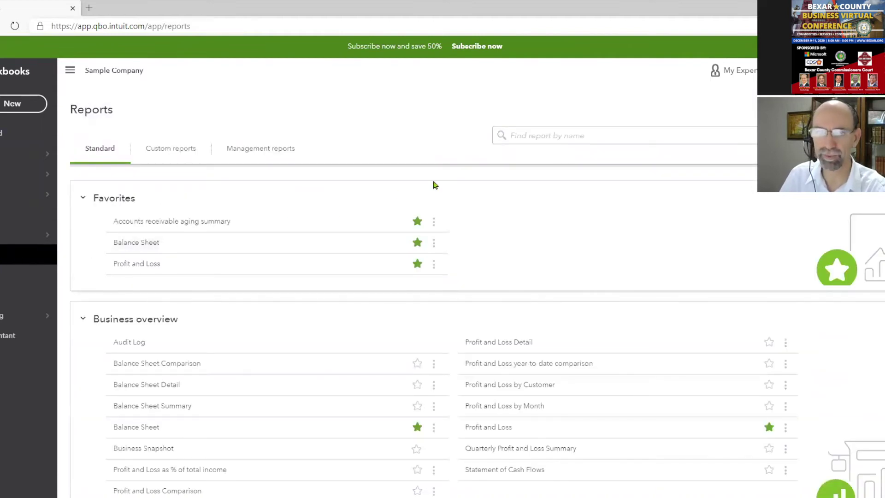
click(539, 136)
text(vendor)
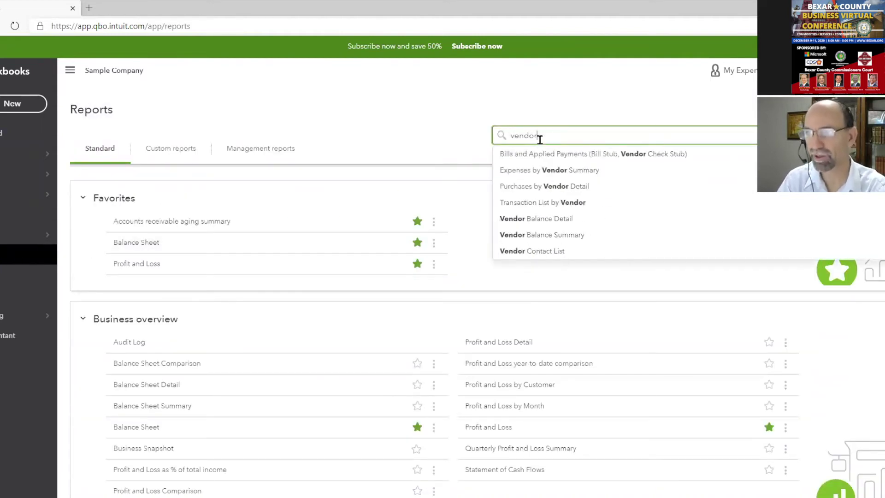
click(545, 249)
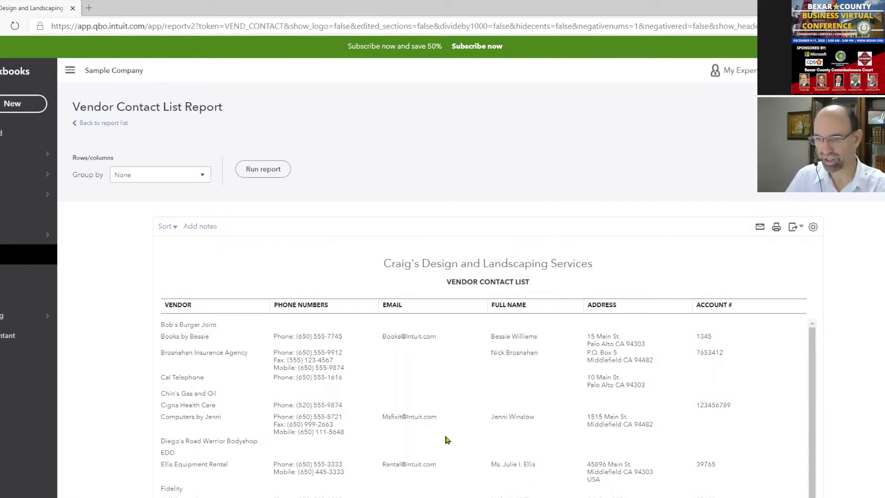
click(473, 496)
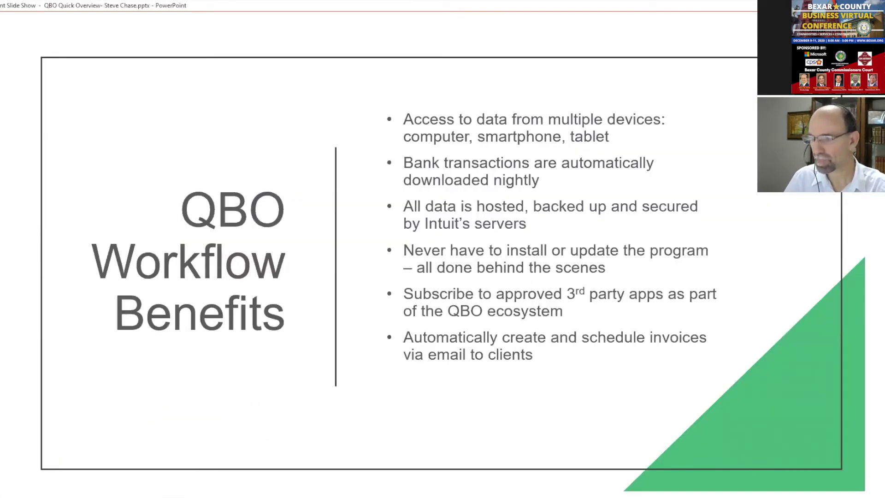
Advance to the Learning Objectives slide, toggle the laser pointer with Ctrl+L, then return to QuickBooks
click(217, 300)
key(ctrl+l)
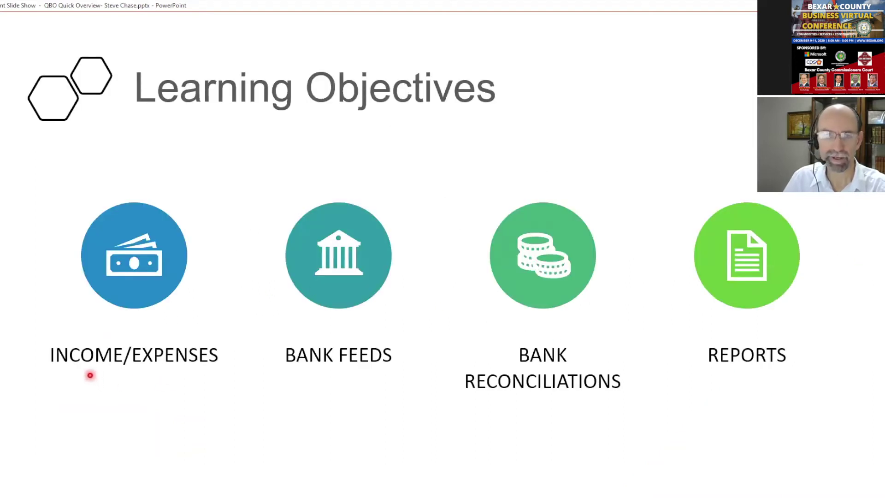
key(ctrl+l)
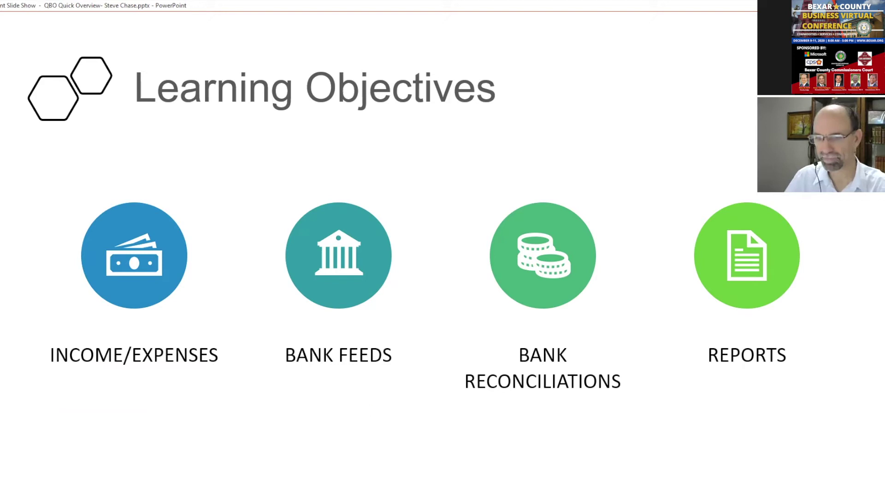
mouse_move(341, 497)
click(343, 482)
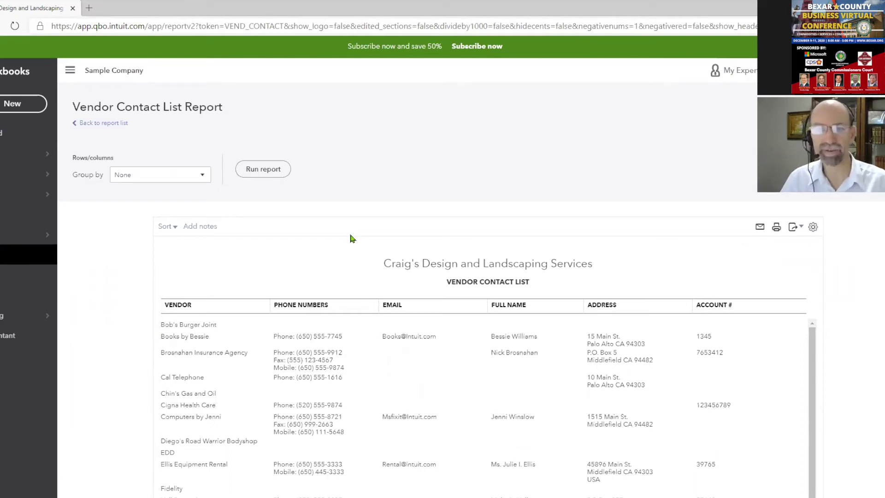
From Sales, open Products and Services and start a new item to show Inventory, Non-inventory, Service, Bundle
mouse_move(32, 205)
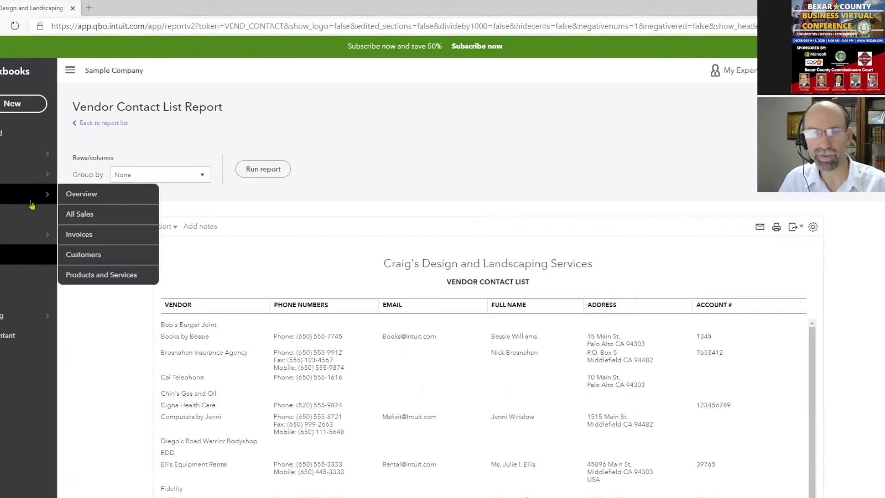
click(122, 281)
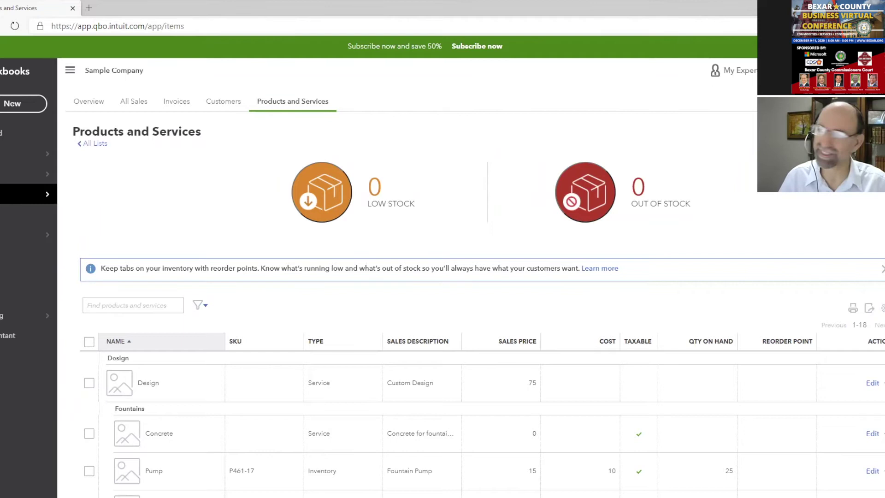
click(869, 133)
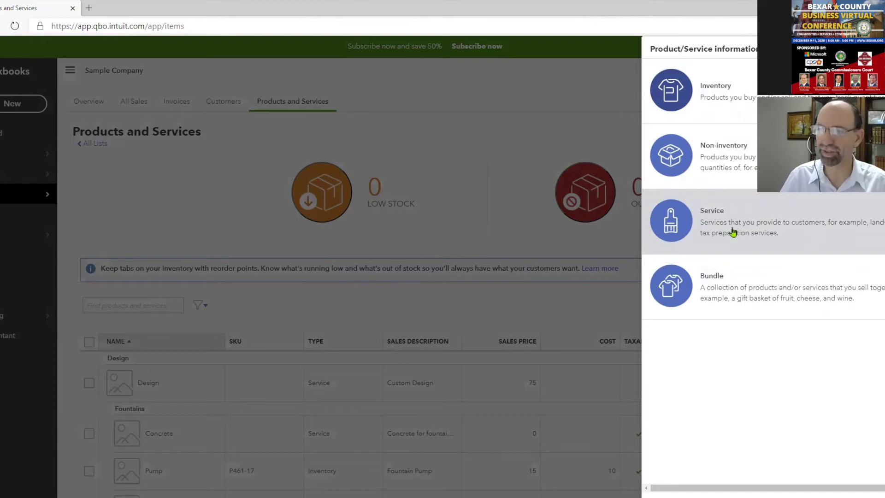
Create a Service named 'Custom Design Work' and copy the name into its description
click(756, 228)
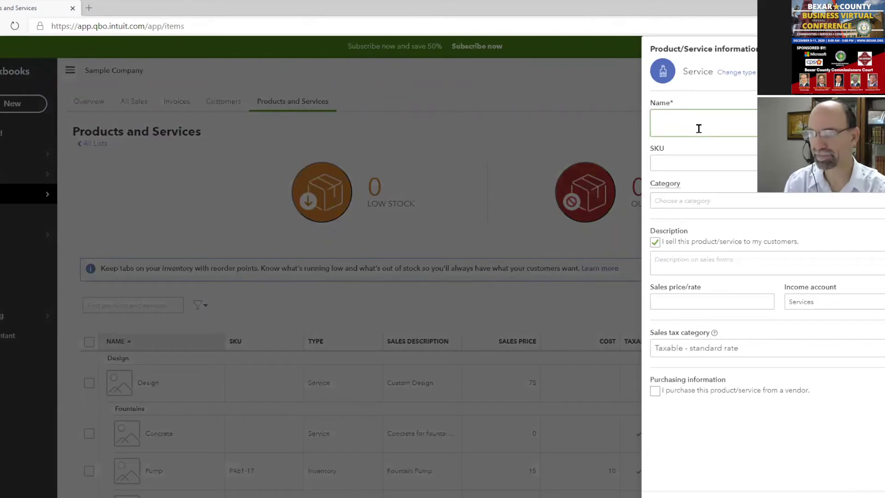
text(Custom Design Work)
drag(720, 119, 648, 124)
key(ctrl+c)
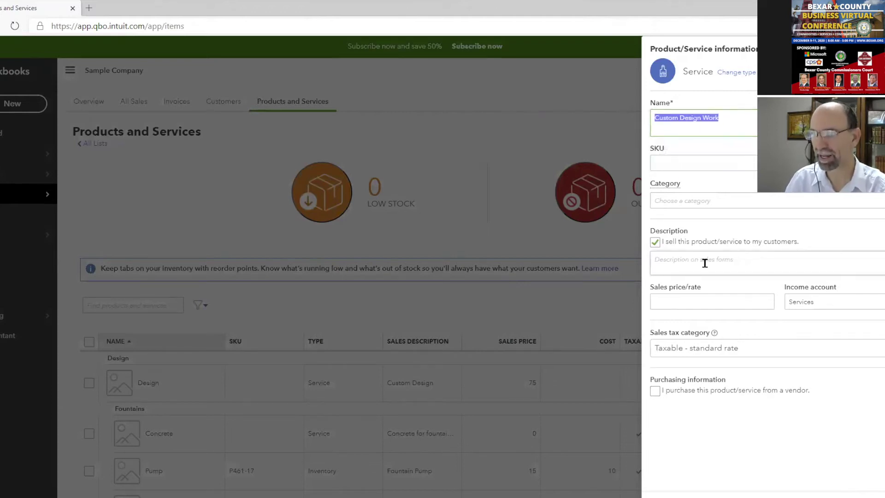
click(740, 262)
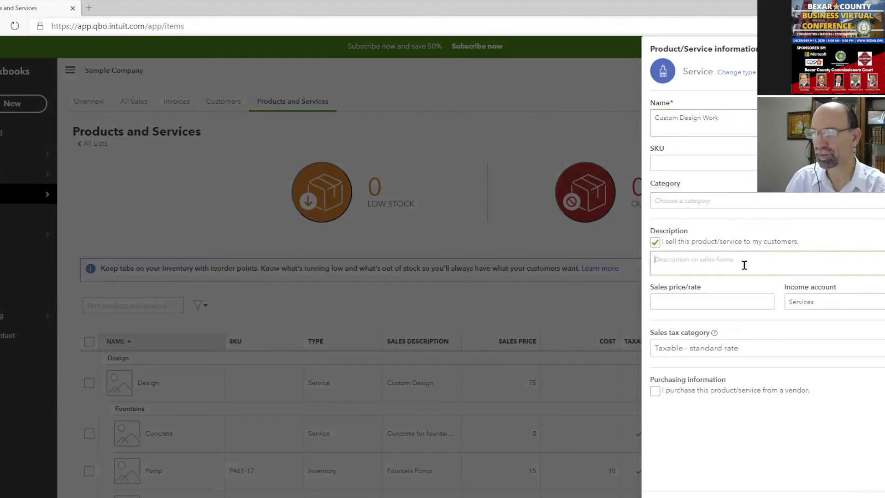
key(ctrl+v)
drag(680, 260, 740, 259)
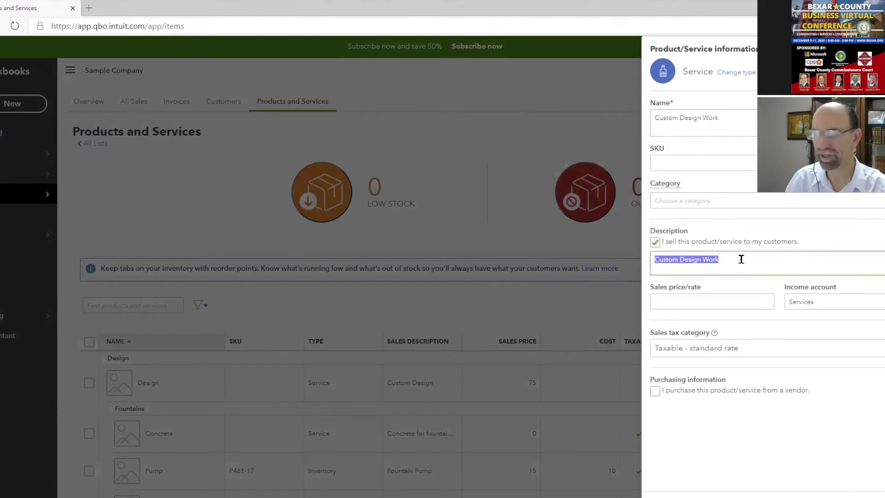
click(757, 260)
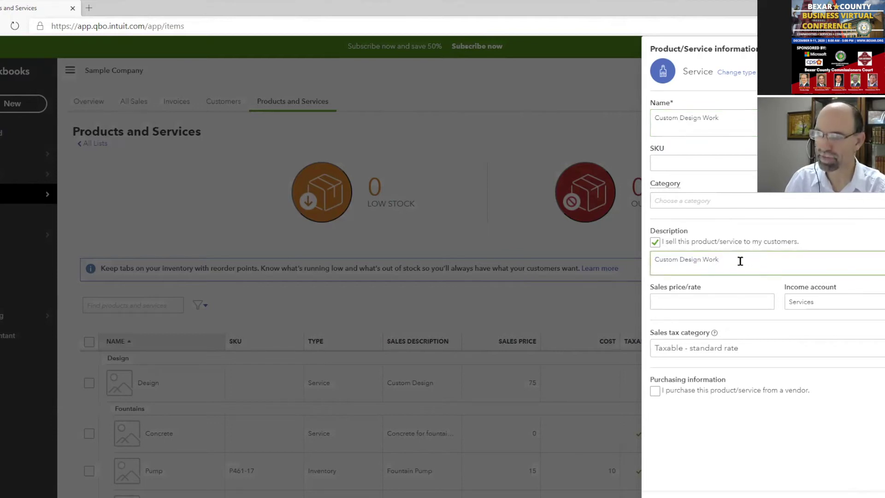
Set the service's sales price to 7500 and its sales tax category to Nontaxable
click(711, 299)
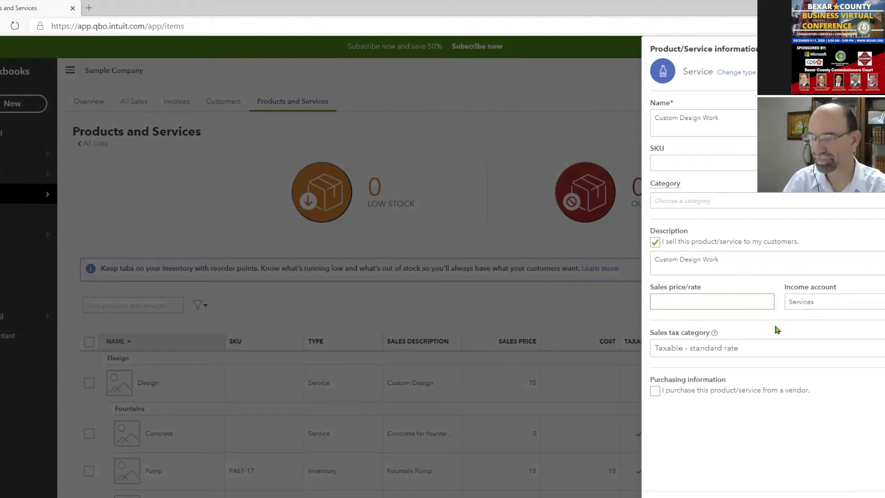
text(75600)
key(BackSpace)
key(BackSpace)
key(BackSpace)
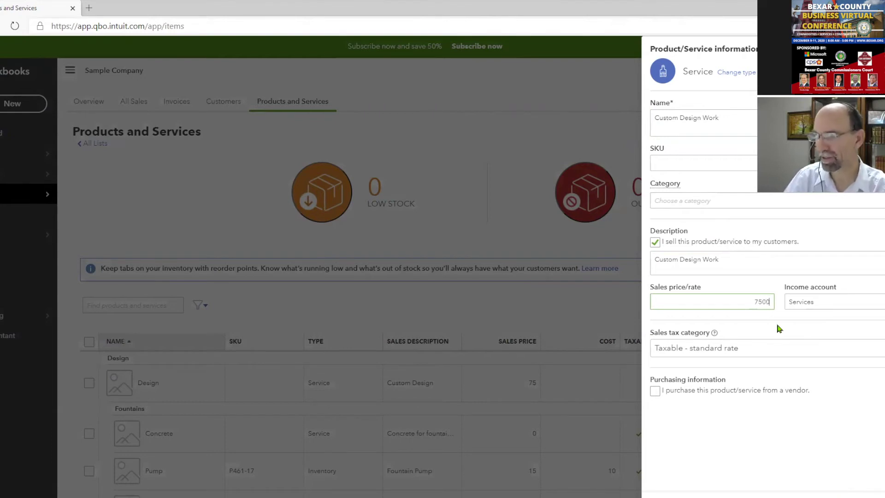
text(00)
drag(773, 300, 740, 303)
click(741, 304)
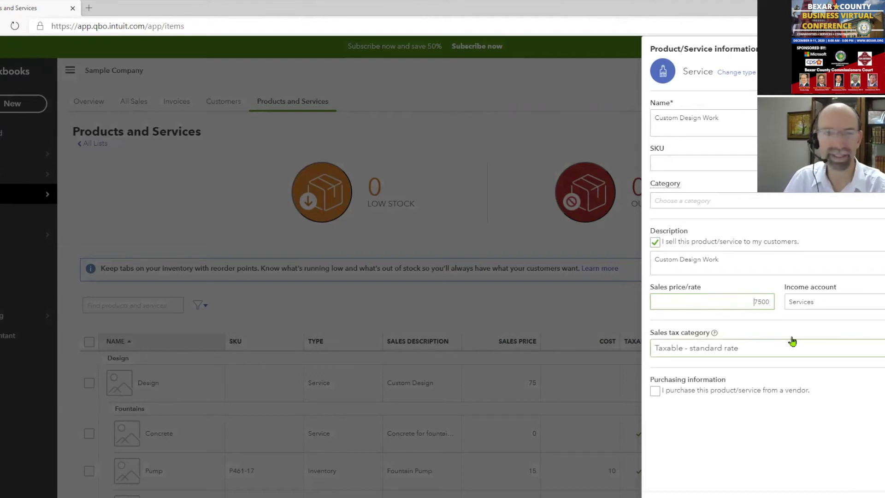
click(784, 348)
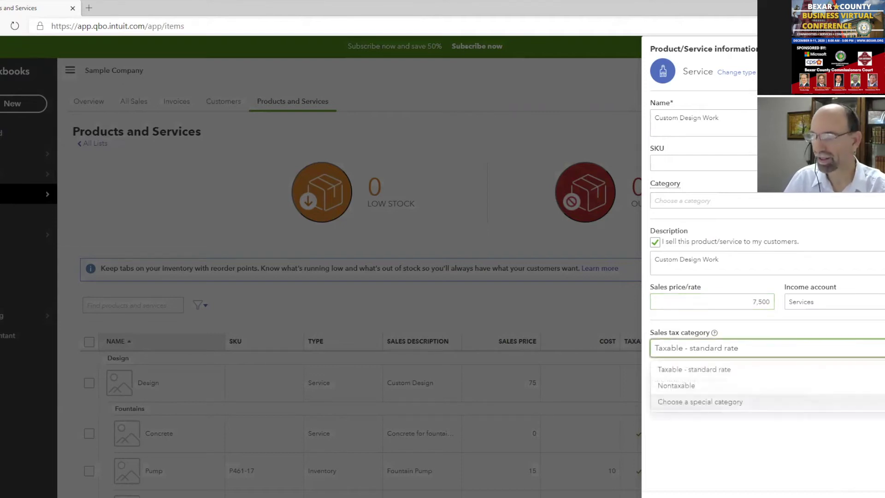
click(698, 385)
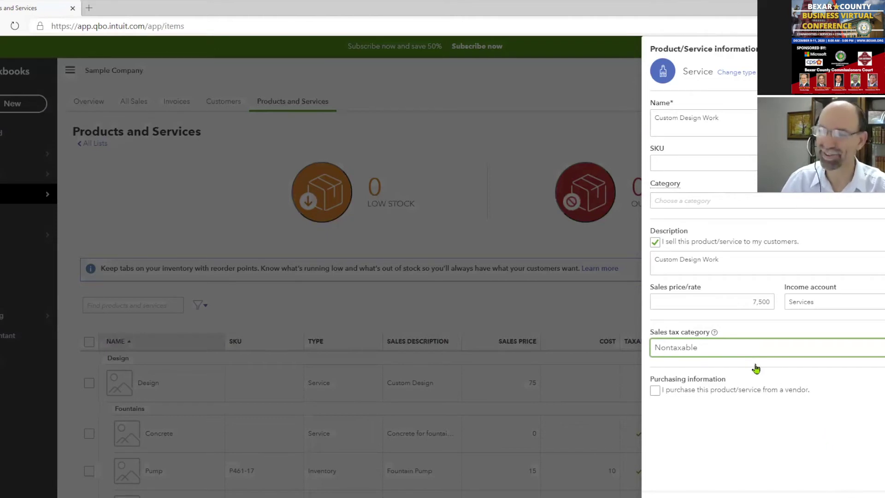
Save the Custom Design Work service at 7,500, then open a blank invoice from + New
click(867, 497)
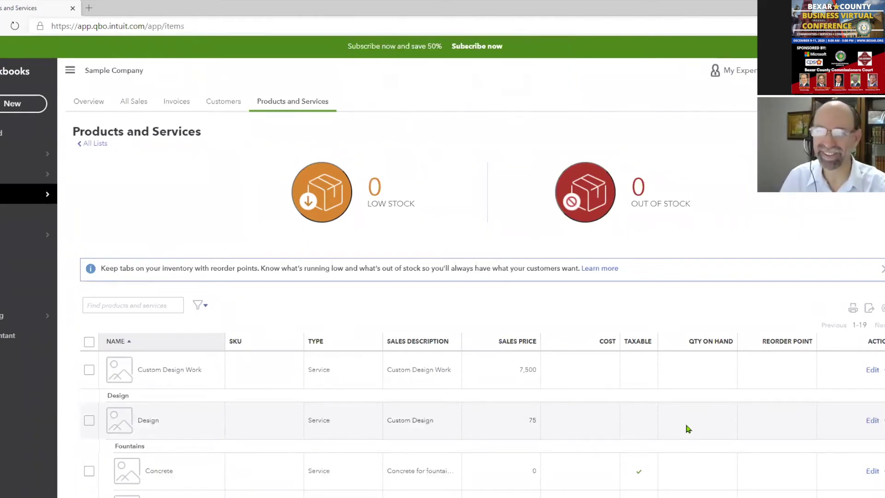
click(37, 109)
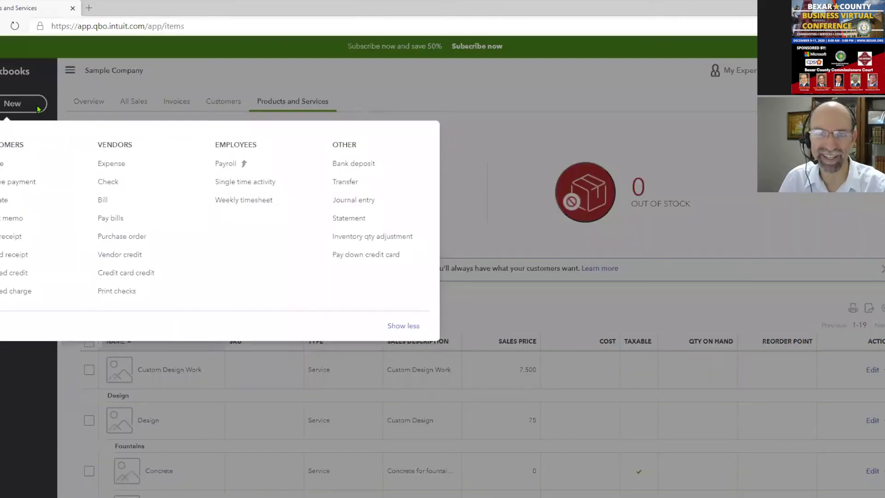
click(20, 108)
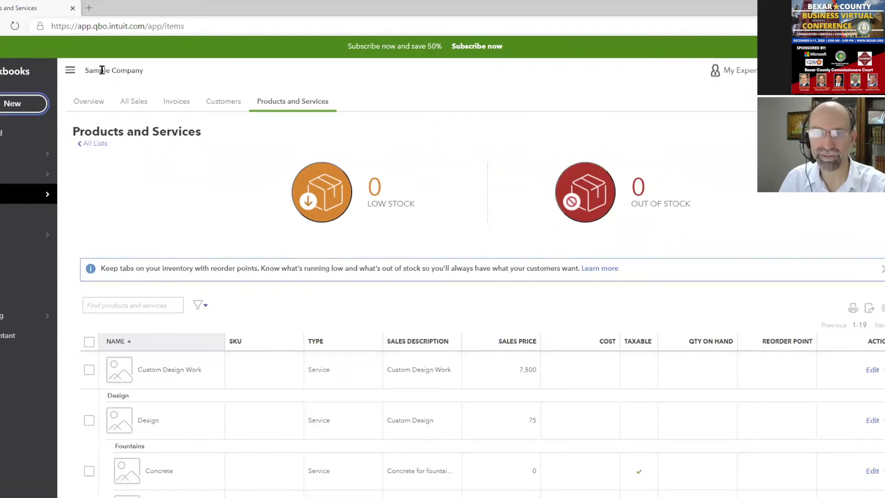
click(70, 70)
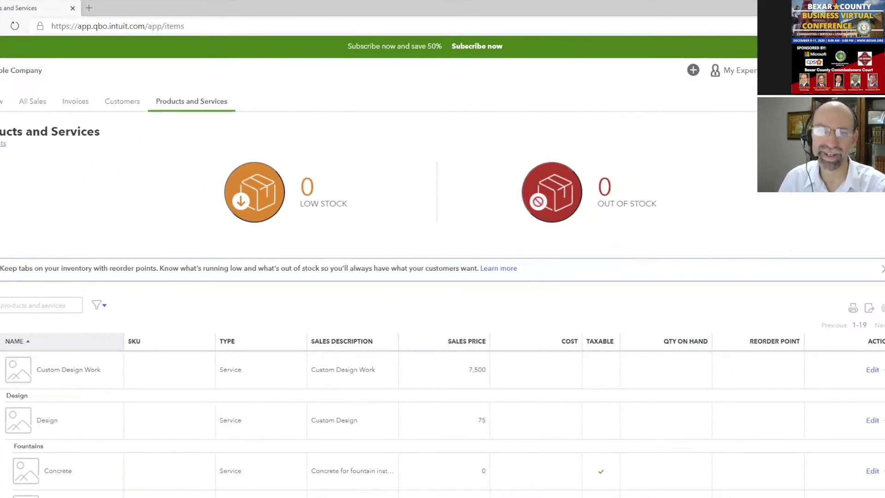
click(70, 73)
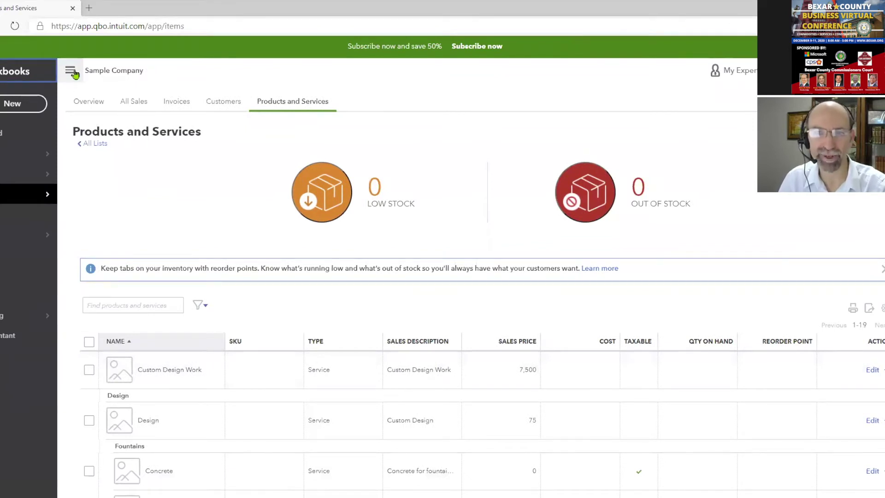
click(24, 106)
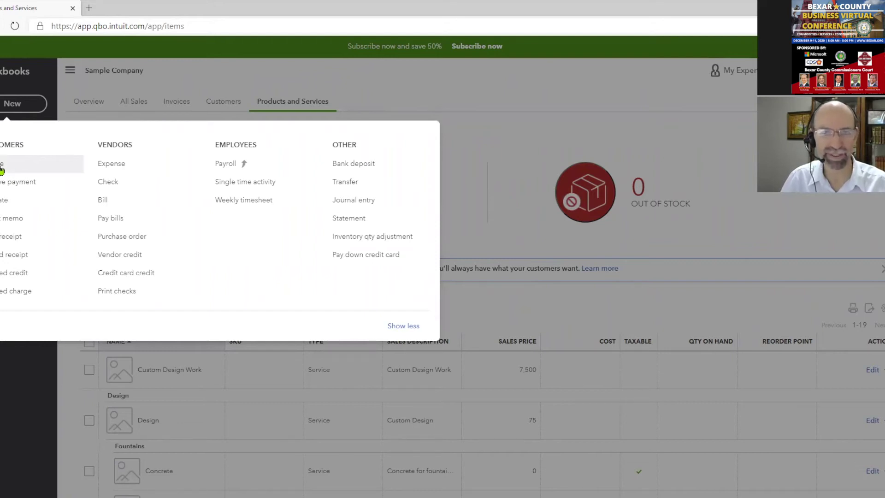
click(2, 170)
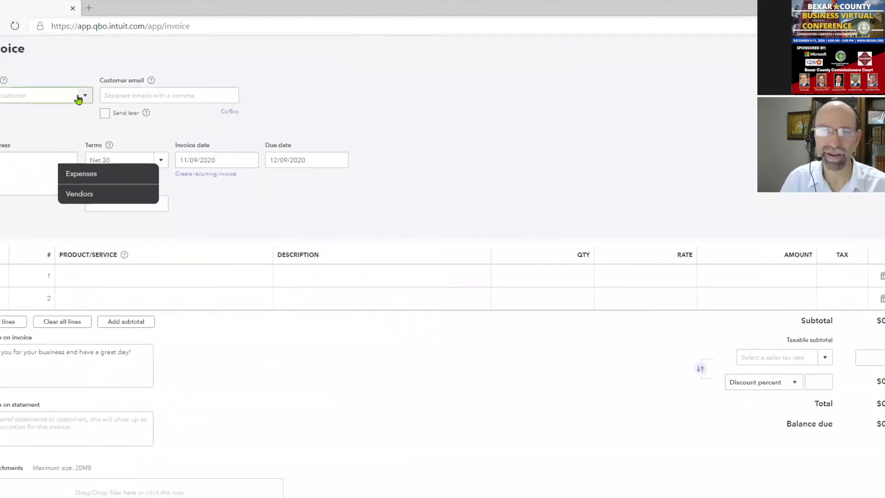
Choose the invoice's customer from the customer list
click(83, 96)
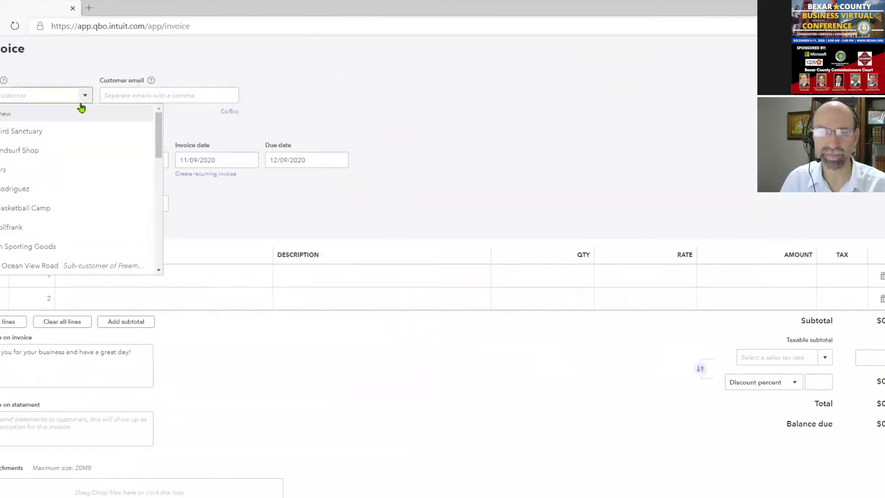
scroll(87, 201, down, 5)
scroll(87, 201, down, 3)
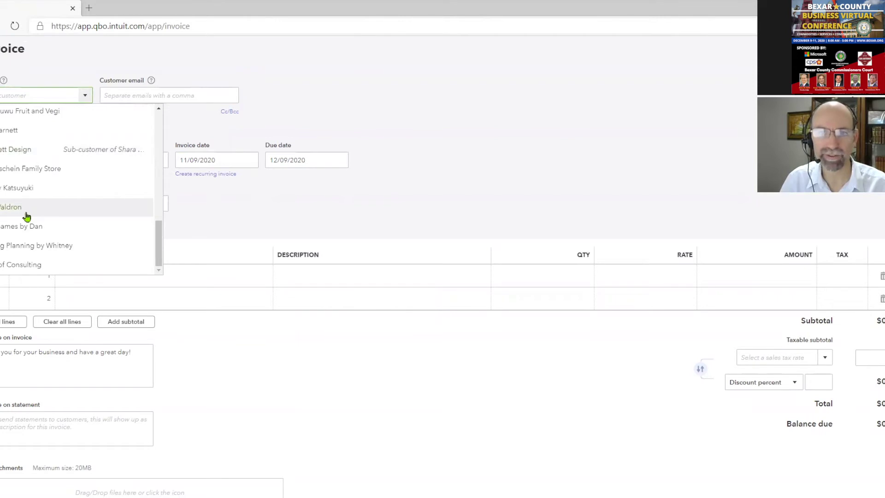
click(27, 216)
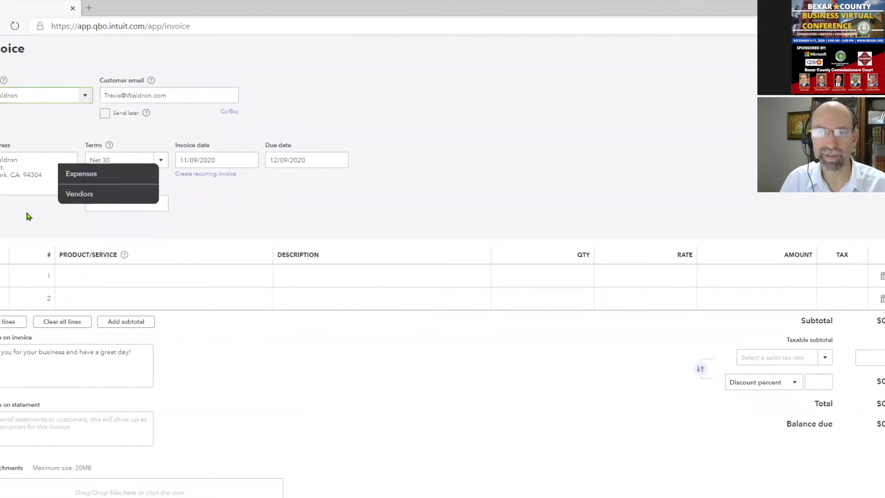
Put Custom Design Work at 7,500 on line 1 and save the invoice for sending
click(124, 276)
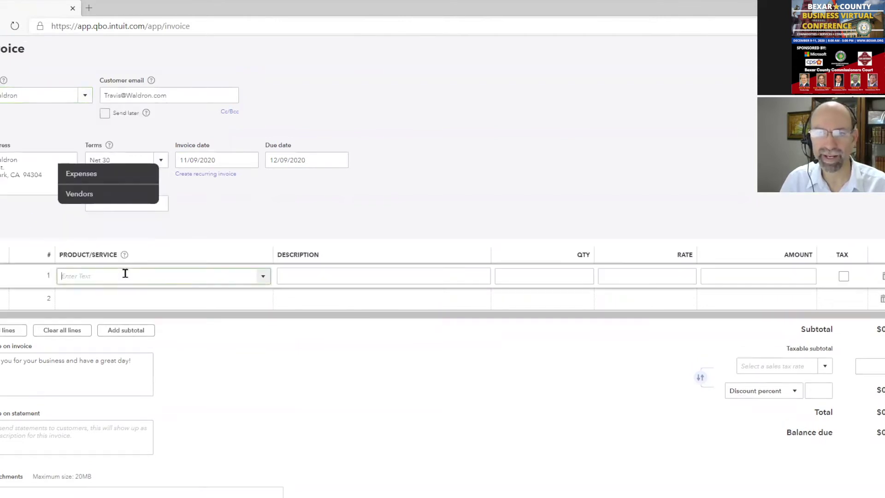
click(266, 283)
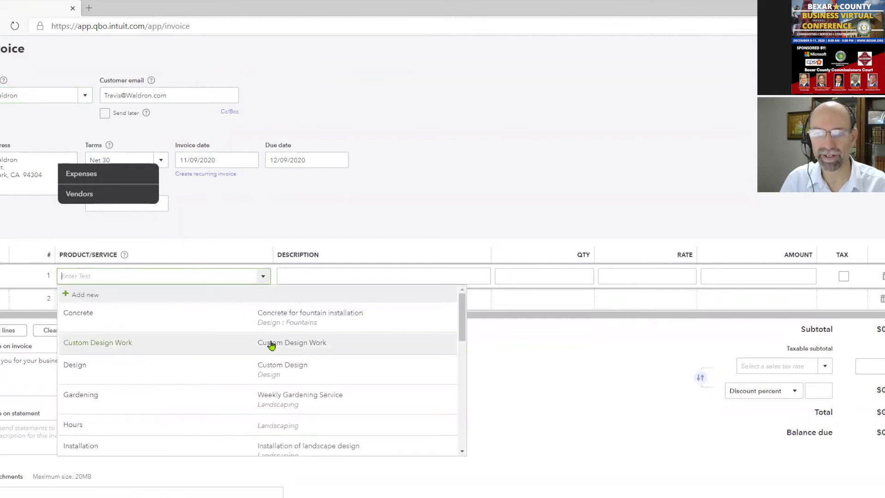
mouse_move(462, 315)
mouse_down()
mouse_move(460, 427)
mouse_move(447, 312)
mouse_up()
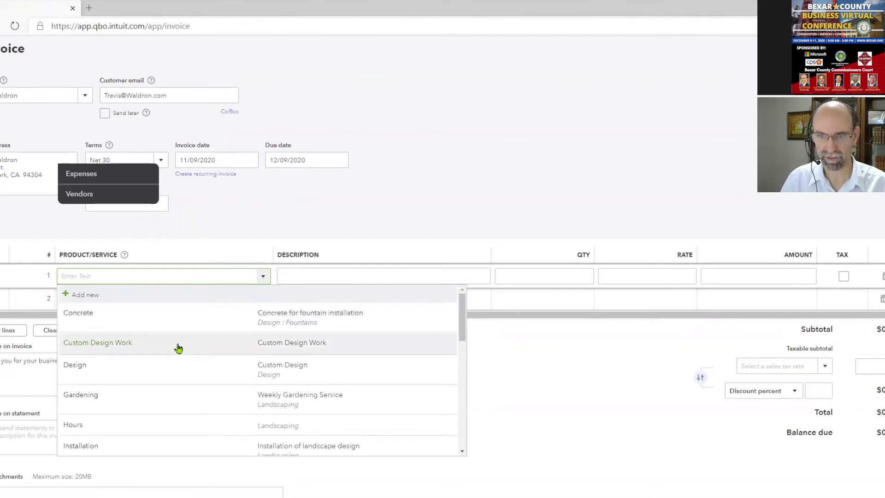
click(178, 348)
click(666, 281)
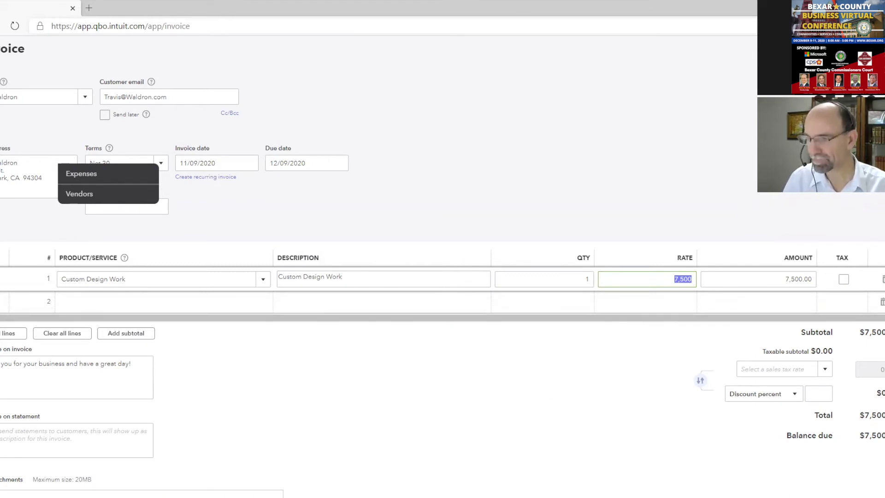
click(830, 497)
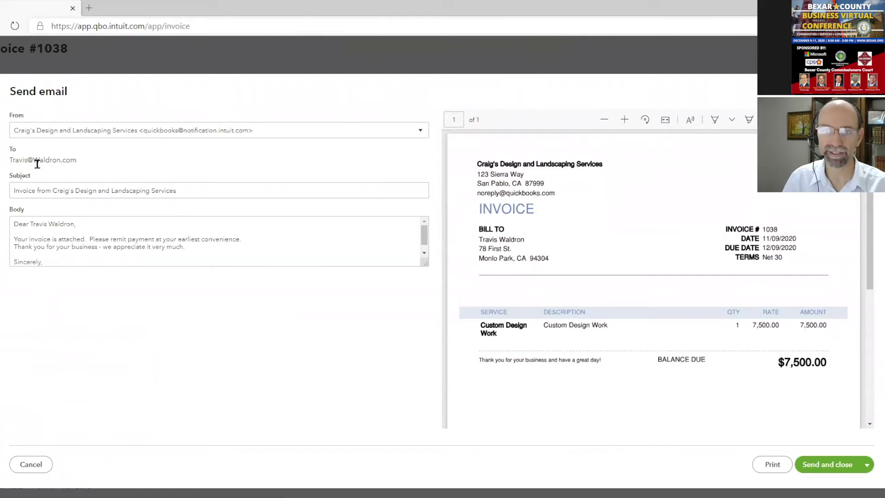
Send invoice 1038's email and close it, returning to Products and Services
click(825, 467)
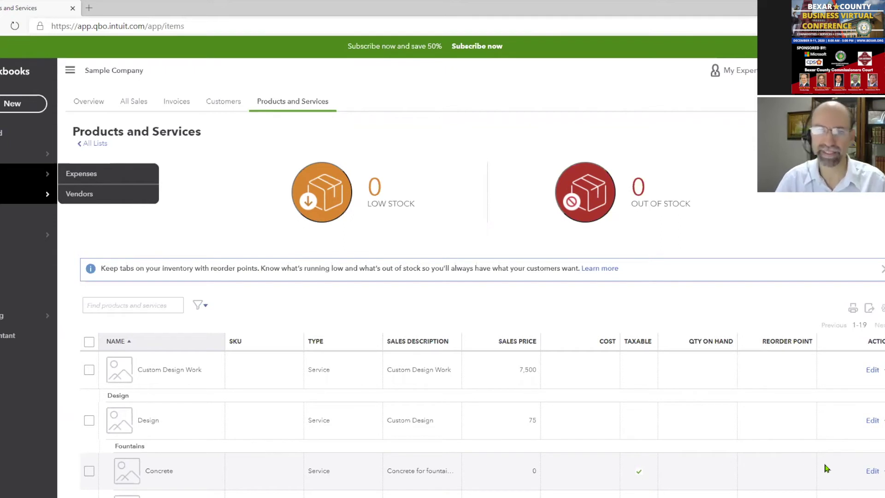
Open the + New create menu to reach the vendor bill option
click(11, 104)
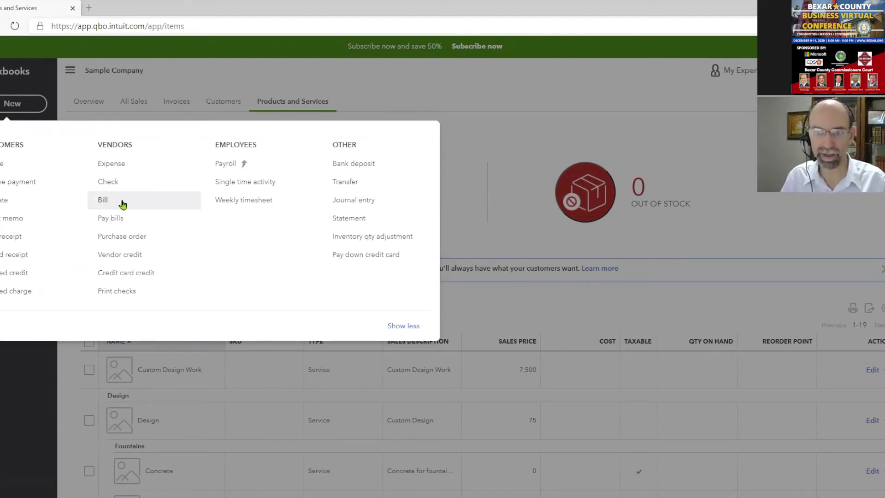
Start a new vendor bill, choose its vendor and enter bill number 8786
click(123, 204)
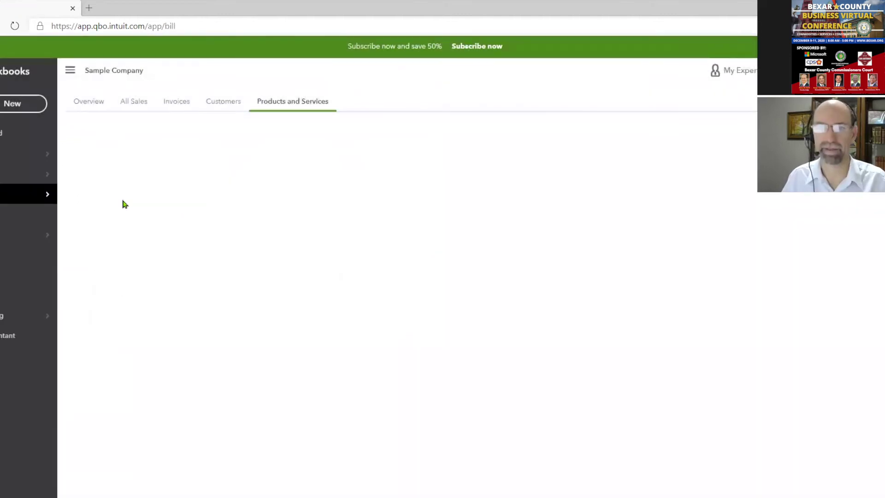
click(84, 102)
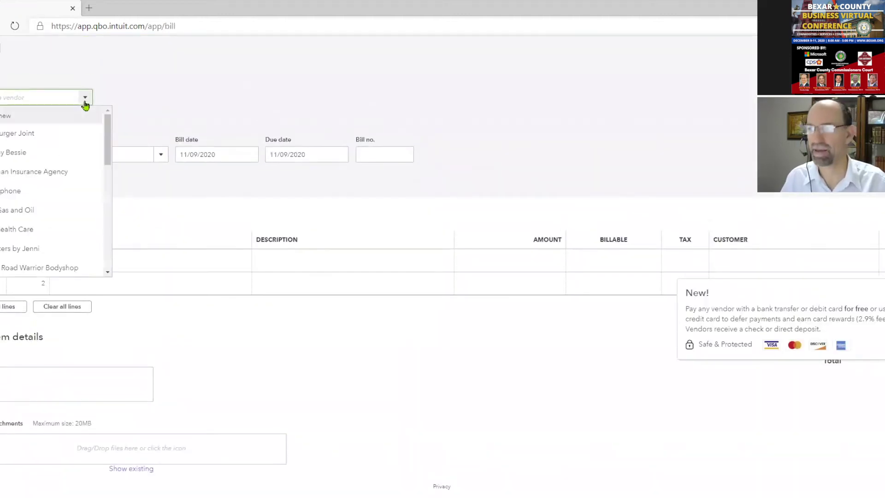
drag(106, 137, 107, 164)
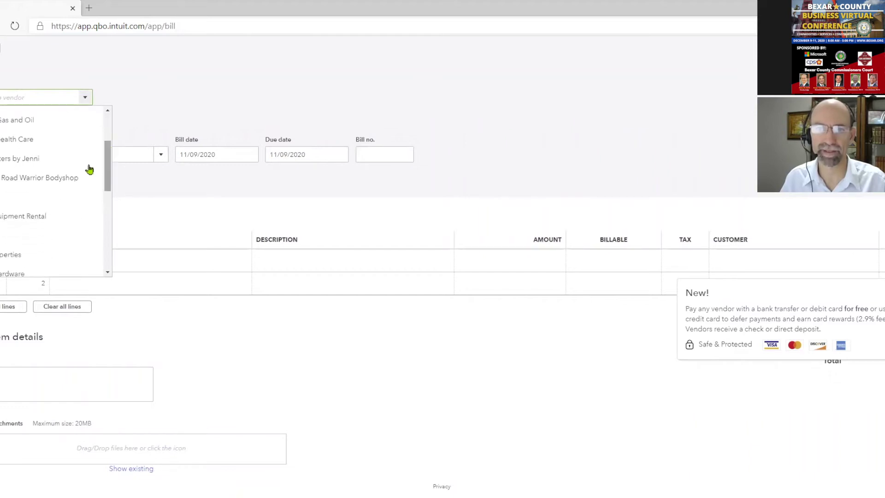
click(42, 168)
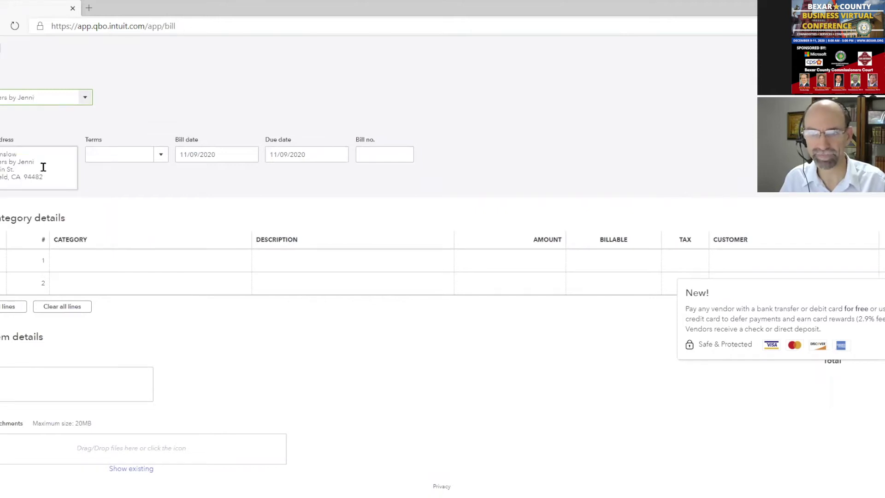
click(177, 267)
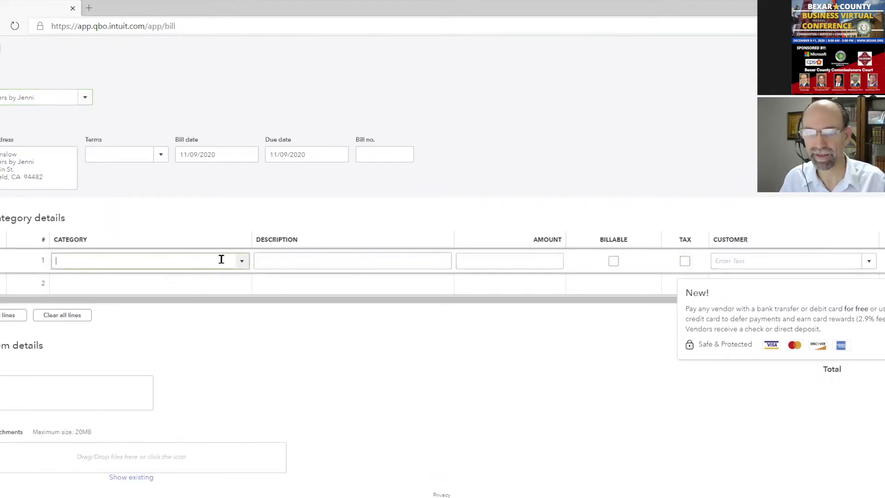
click(369, 161)
text(8786)
drag(387, 152, 357, 162)
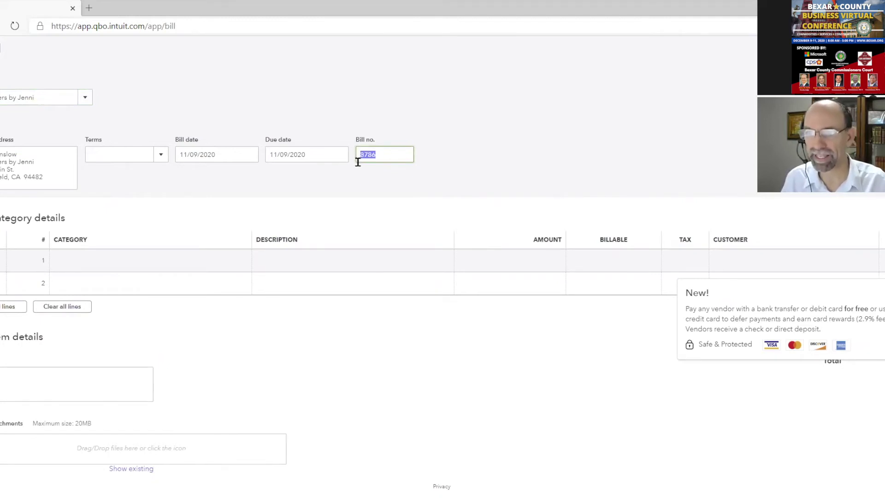
Set Net 30 terms so the bill is due 12/09/2020, then collapse Category details
click(160, 155)
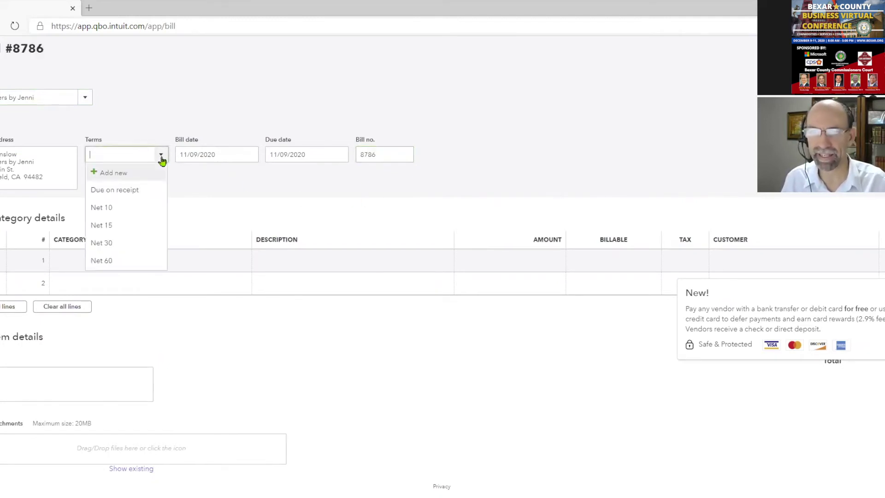
click(141, 243)
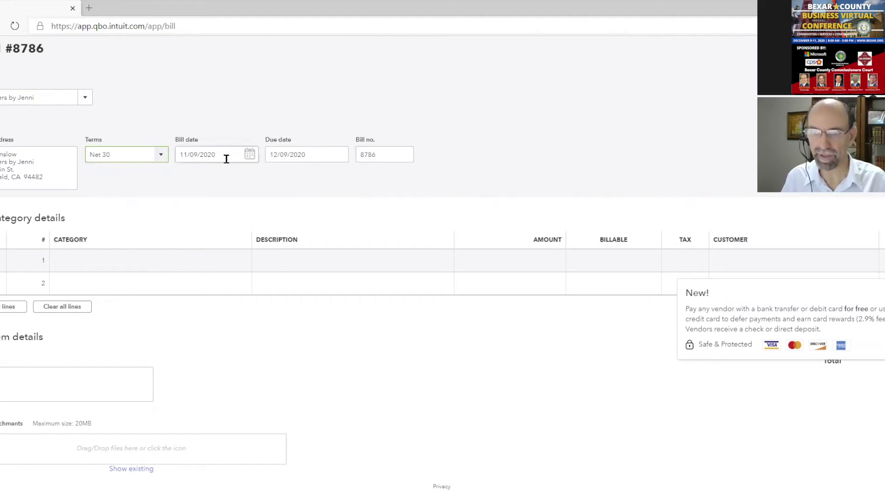
click(241, 264)
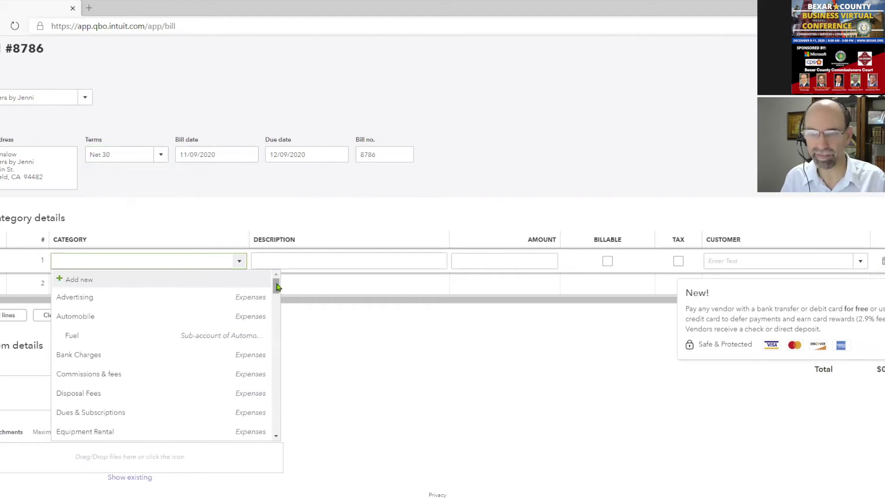
drag(276, 286, 286, 237)
click(286, 220)
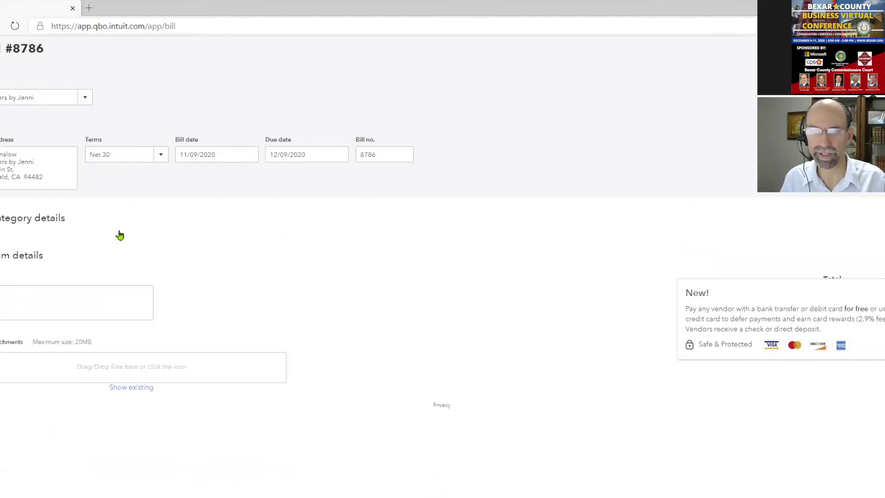
Set line 1's category to Maintenance and Repair:Building Repairs
click(35, 261)
click(120, 305)
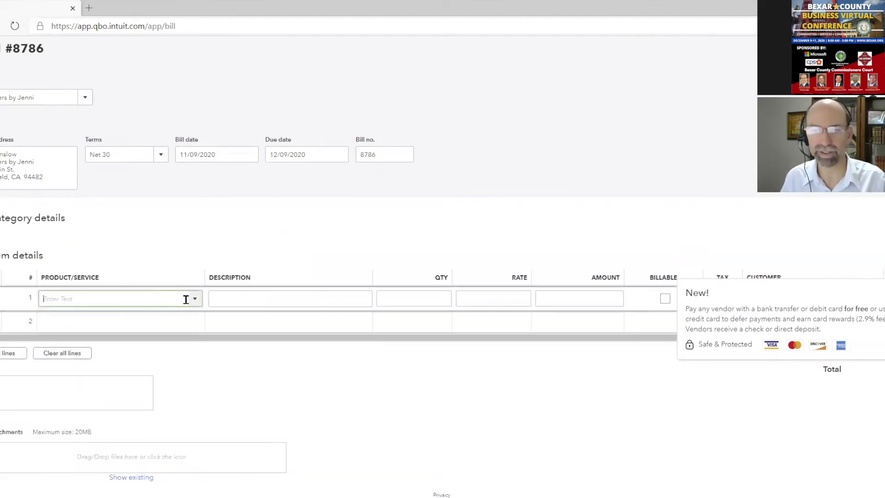
click(195, 300)
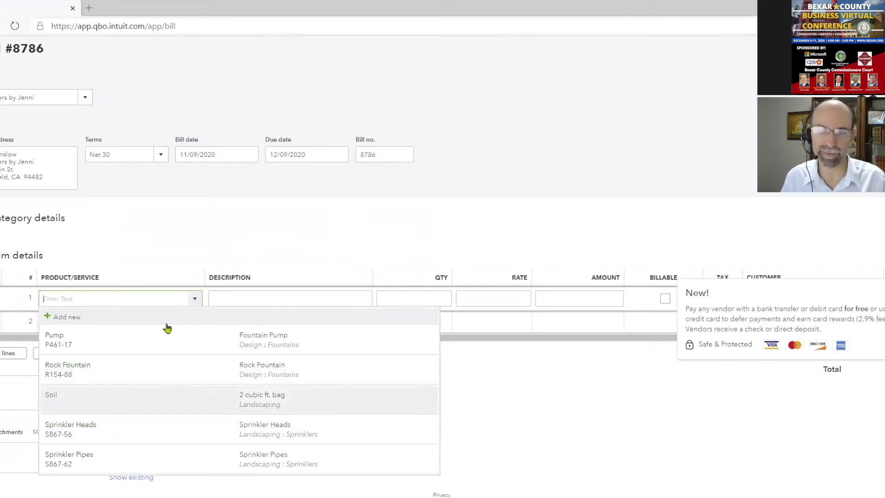
click(59, 222)
click(234, 262)
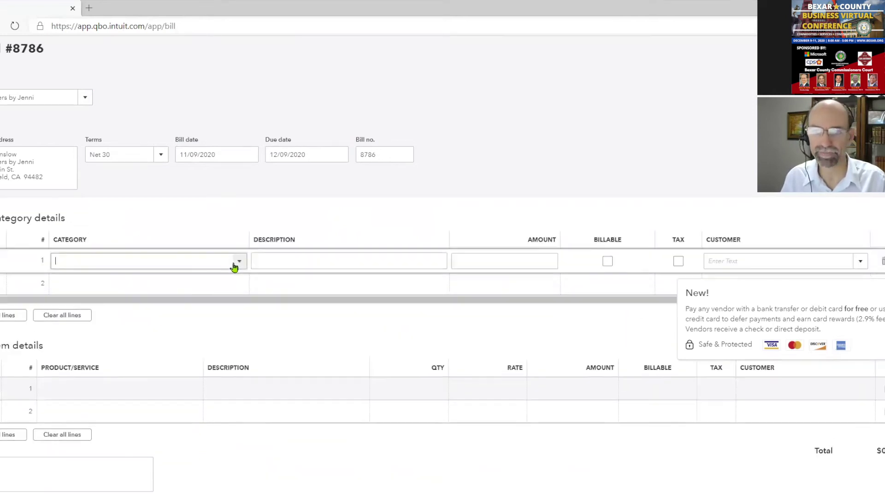
click(239, 260)
scroll(213, 406, down, 5)
scroll(213, 405, down, 3)
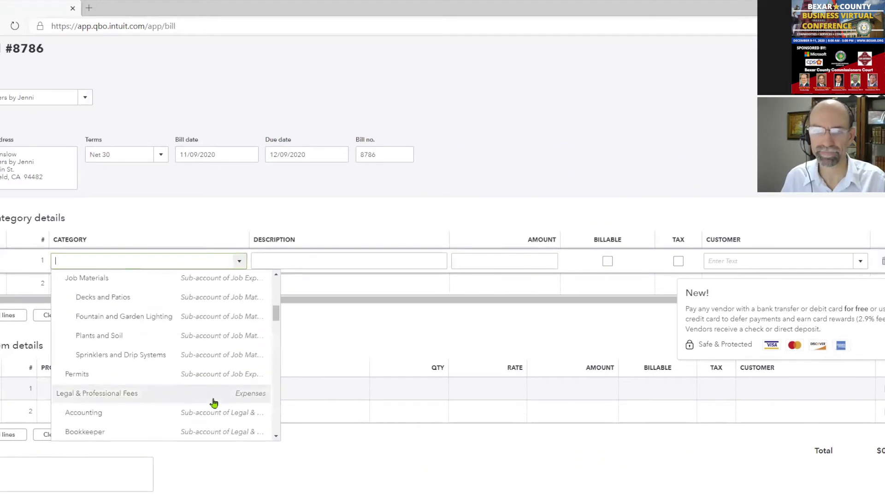
scroll(206, 415, down, 1)
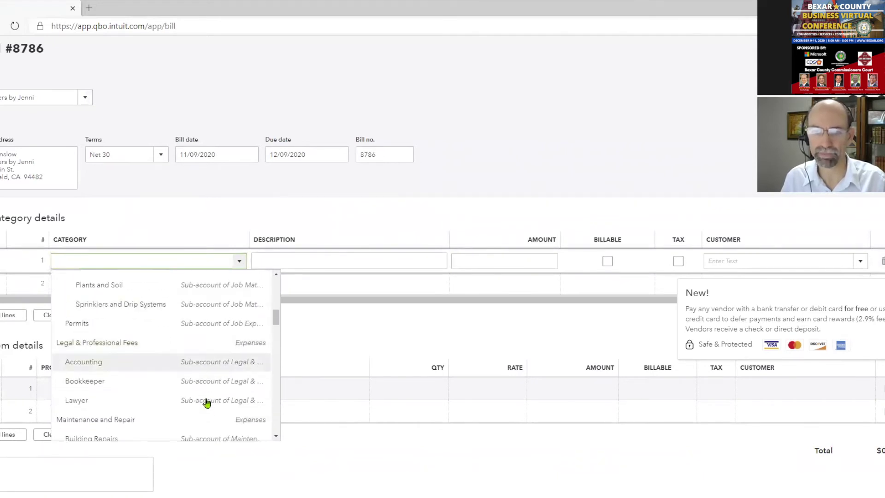
scroll(205, 396, down, 1)
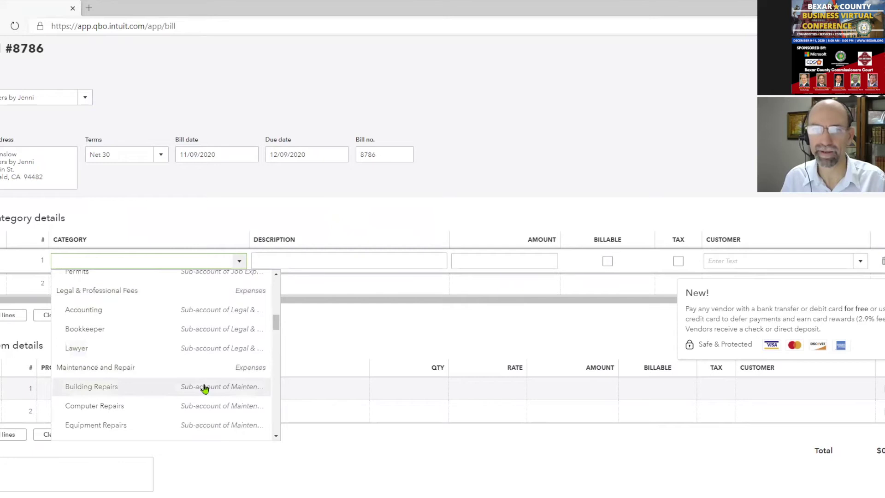
click(205, 387)
Enter 5000 as line 1's amount, making the bill total $5,000
click(492, 262)
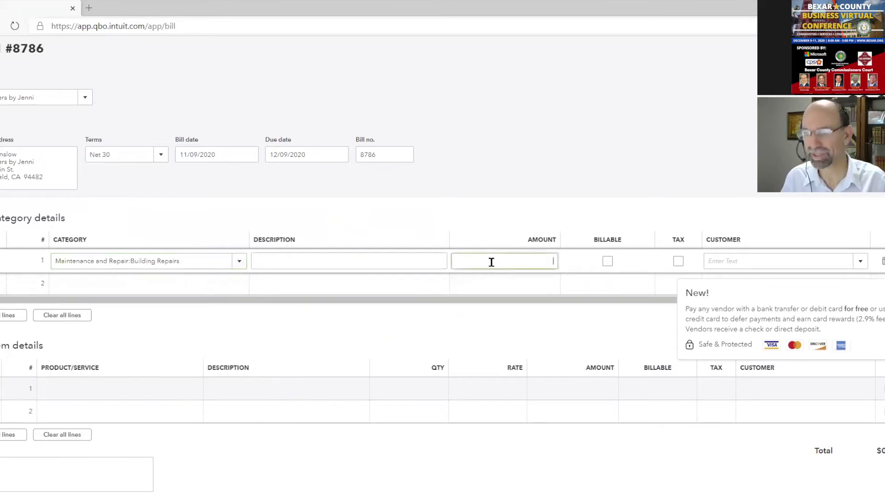
text(5000)
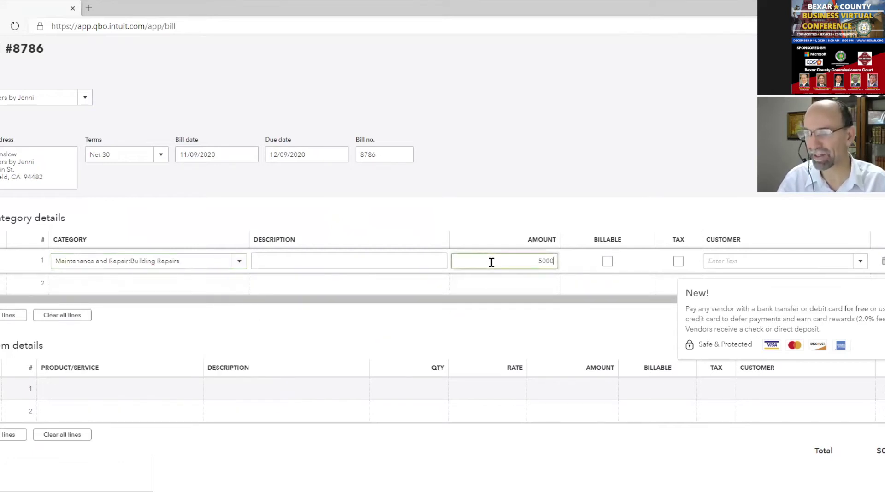
click(408, 265)
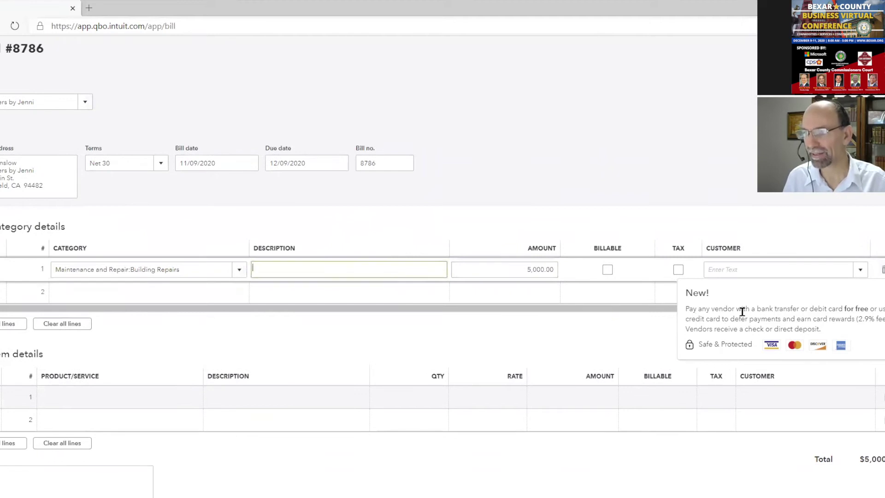
mouse_move(690, 309)
mouse_down()
mouse_move(852, 319)
mouse_move(853, 328)
mouse_move(873, 310)
mouse_move(686, 307)
mouse_up()
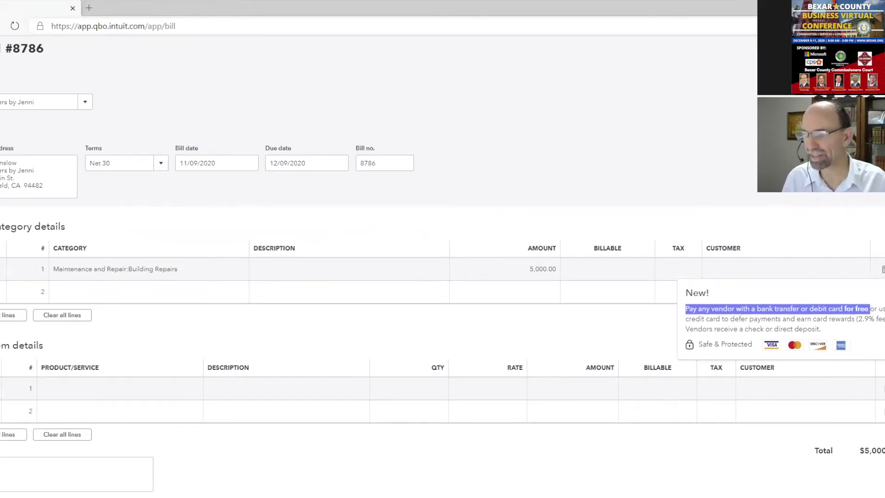
Save bill 8786, continue into Bill Pay, and retry reloading the failed connection page
click(820, 481)
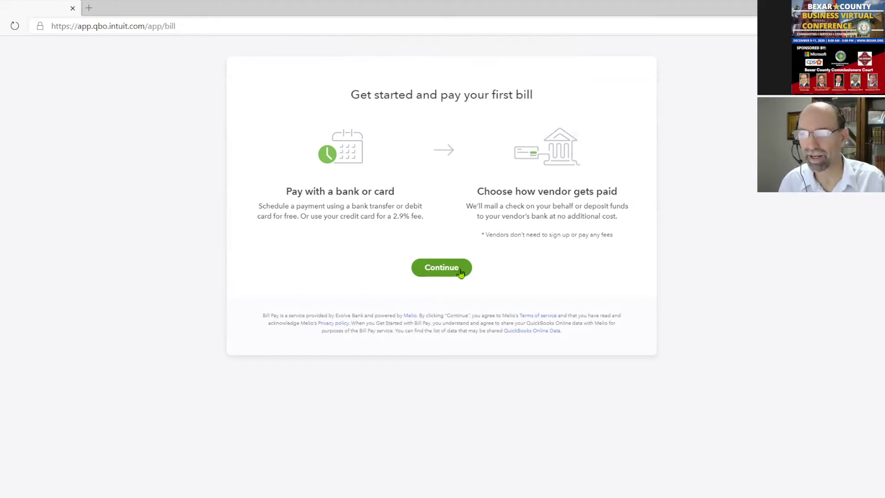
click(458, 268)
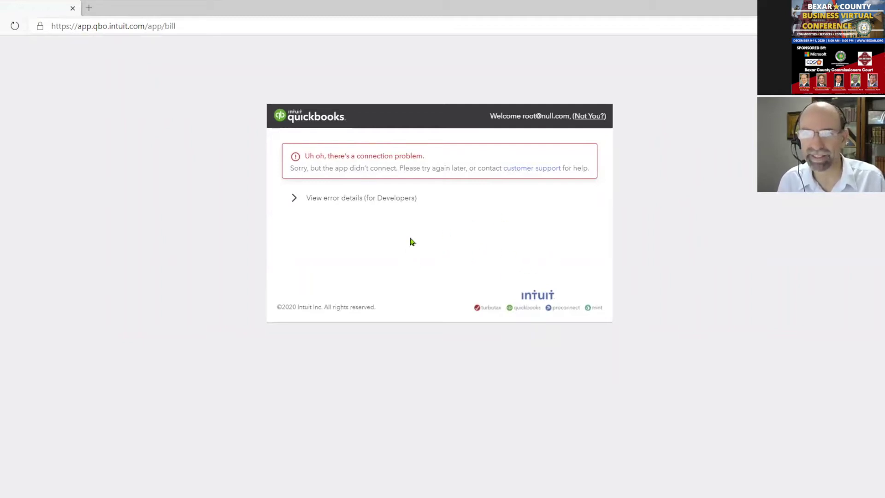
key(F5)
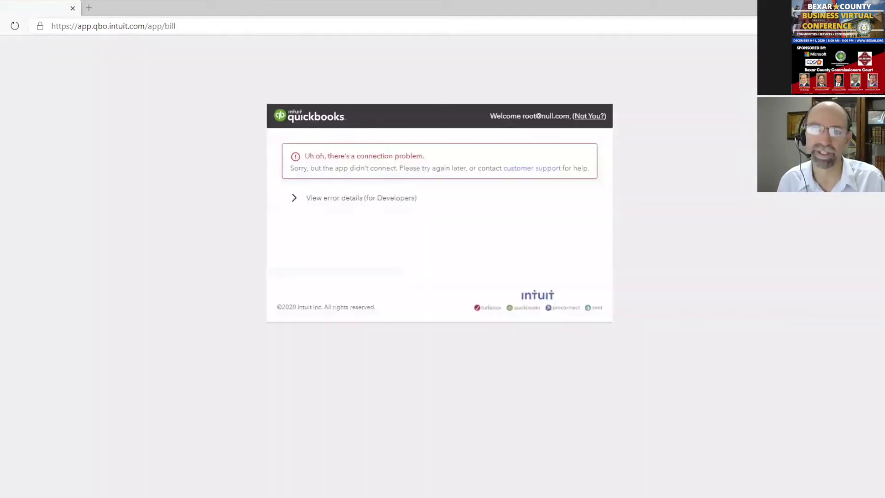
key(F5)
key(F5)
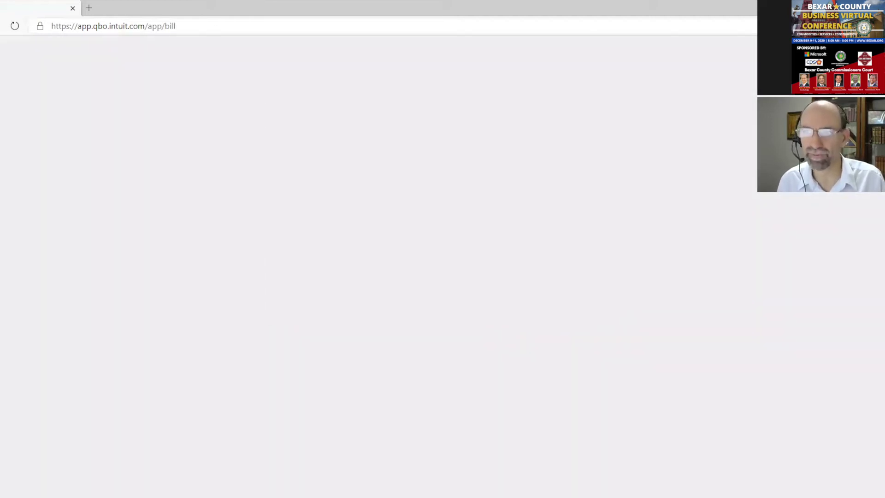
key(F5)
key(F5)
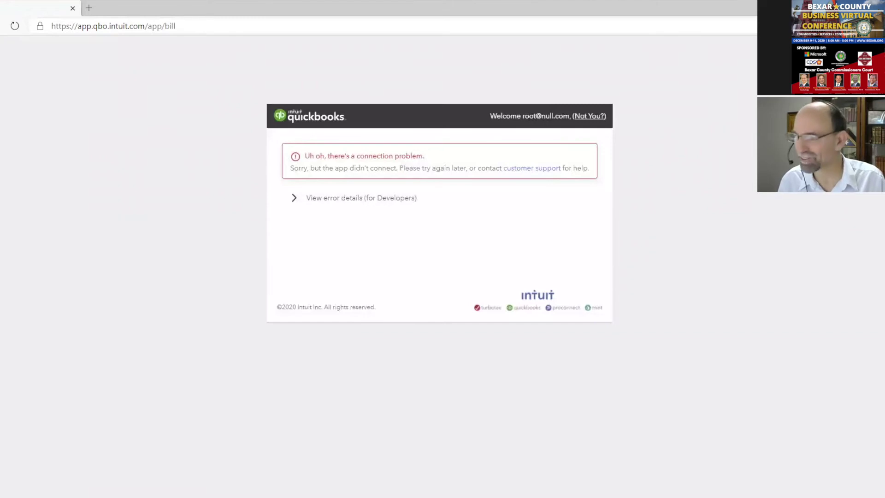
key(F5)
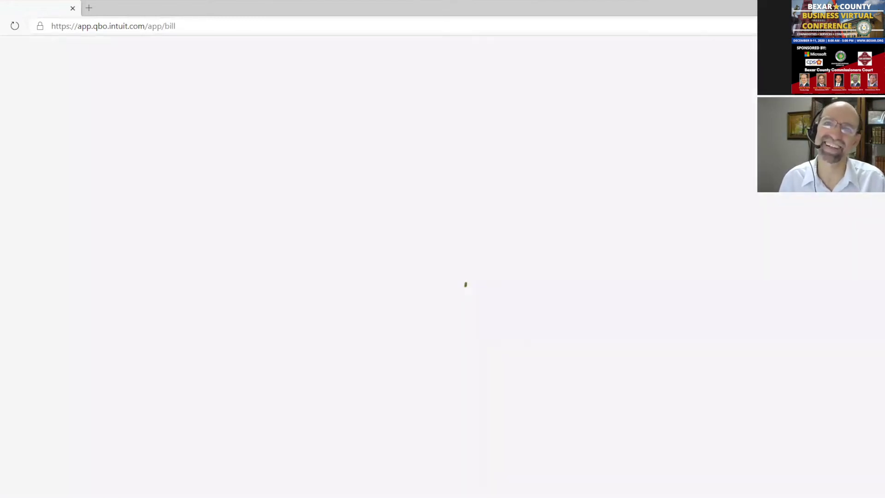
click(15, 25)
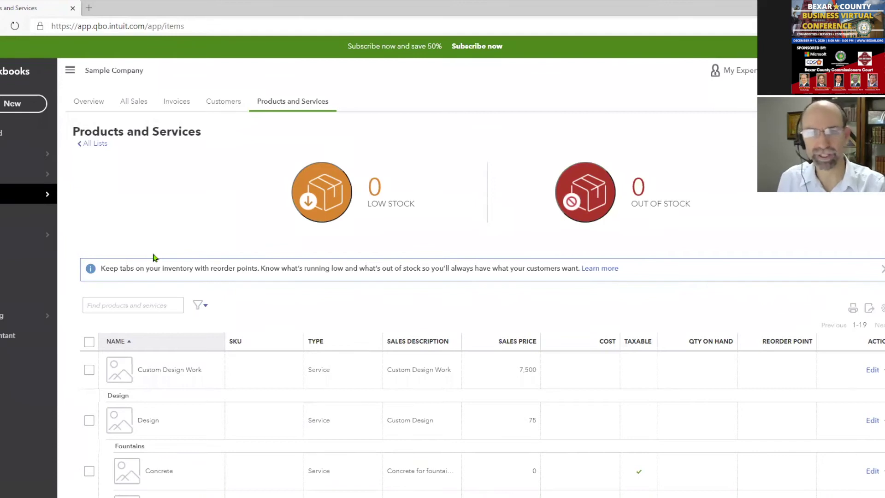
Open Reports and scroll the Standard list to the What you owe reports group
click(27, 254)
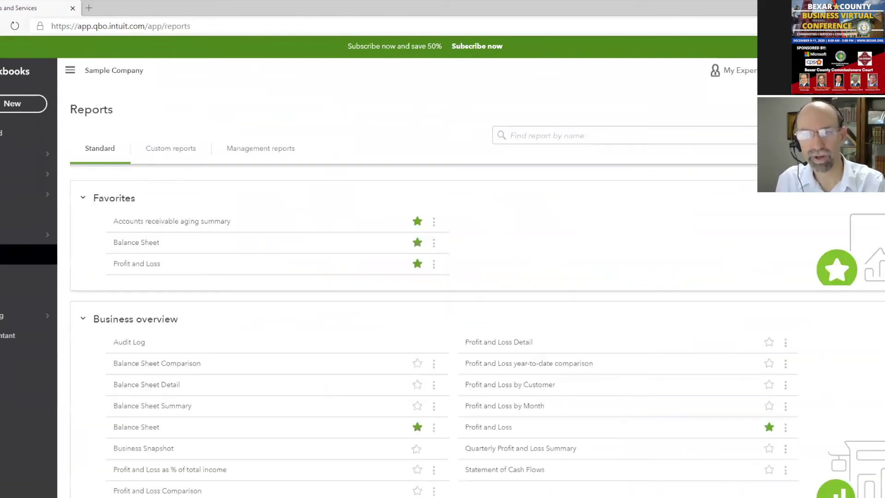
scroll(312, 318, down, 10)
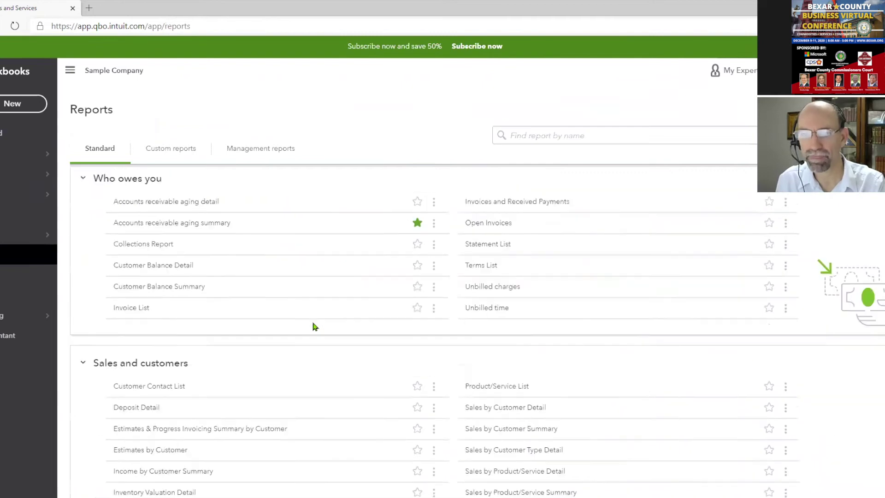
scroll(312, 327, down, 15)
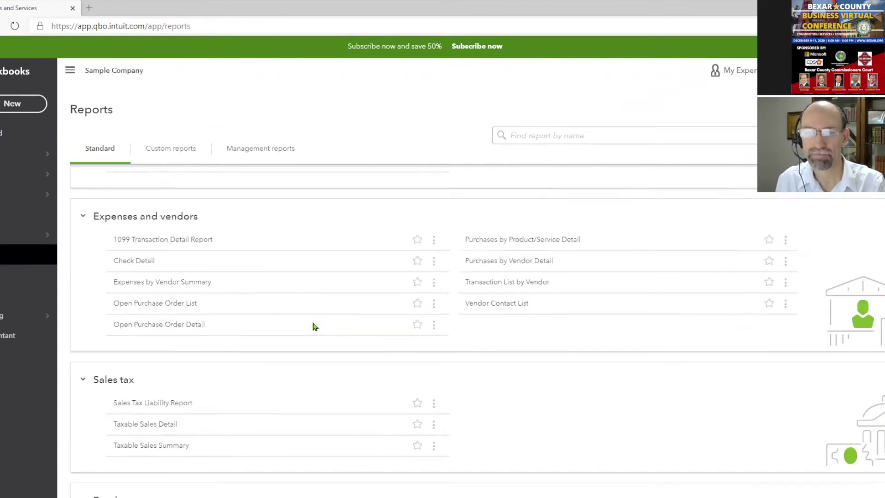
scroll(313, 326, down, 3)
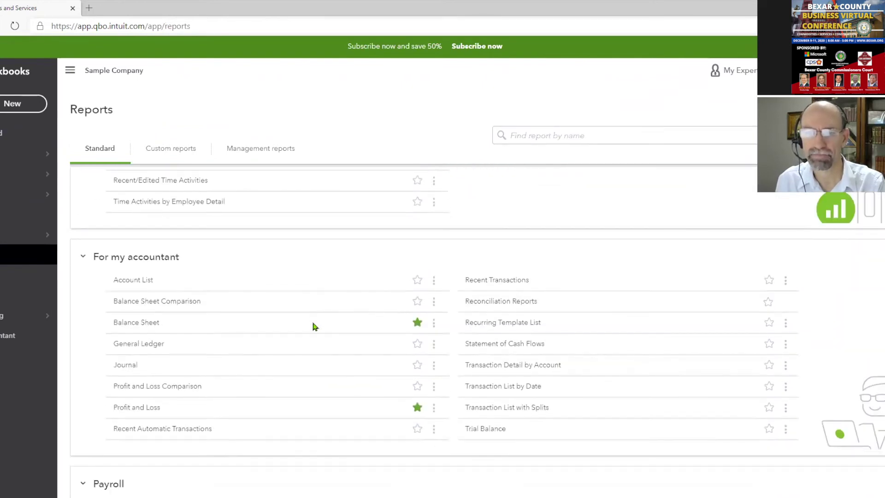
scroll(313, 326, down, 1)
scroll(313, 326, up, 8)
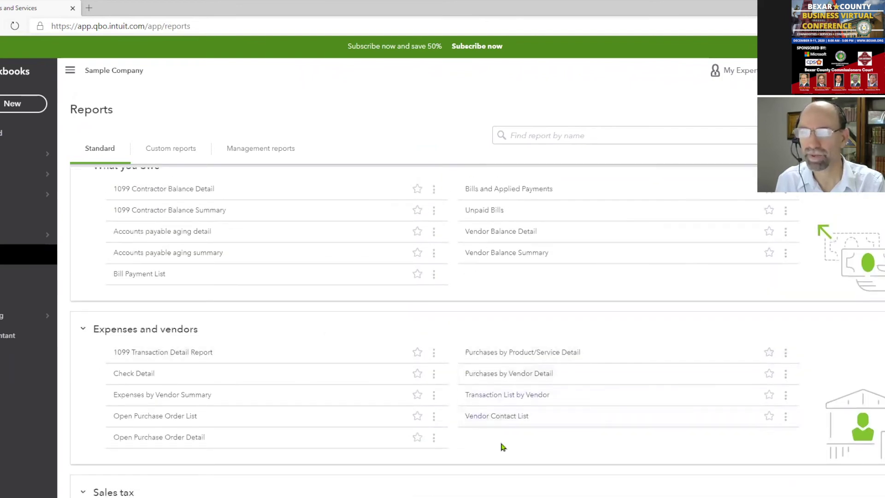
scroll(502, 447, up, 10)
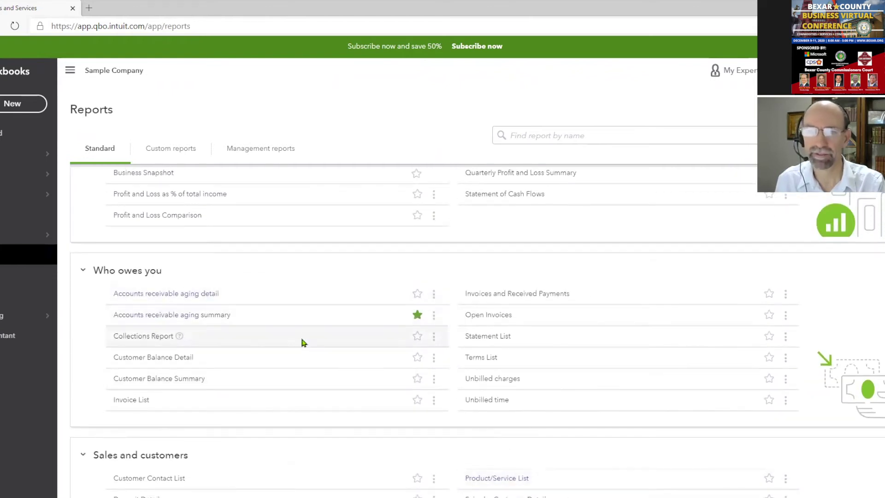
scroll(302, 339, up, 5)
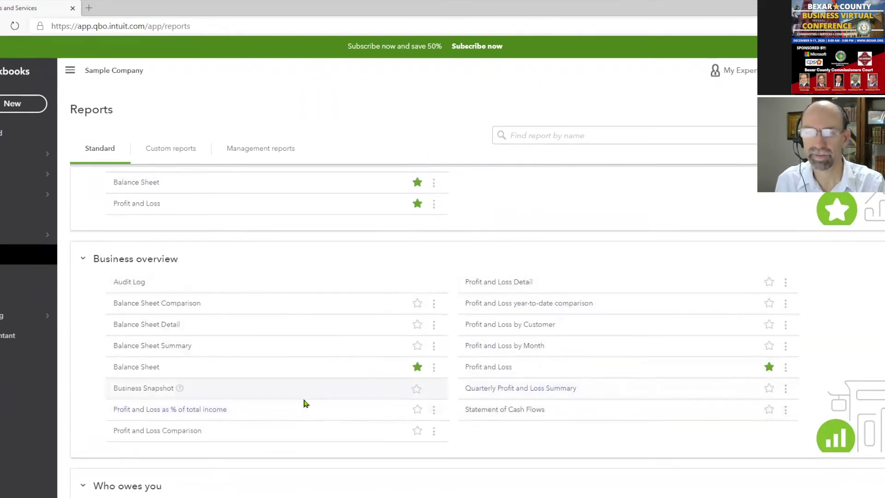
scroll(304, 403, up, 1)
scroll(304, 403, down, 4)
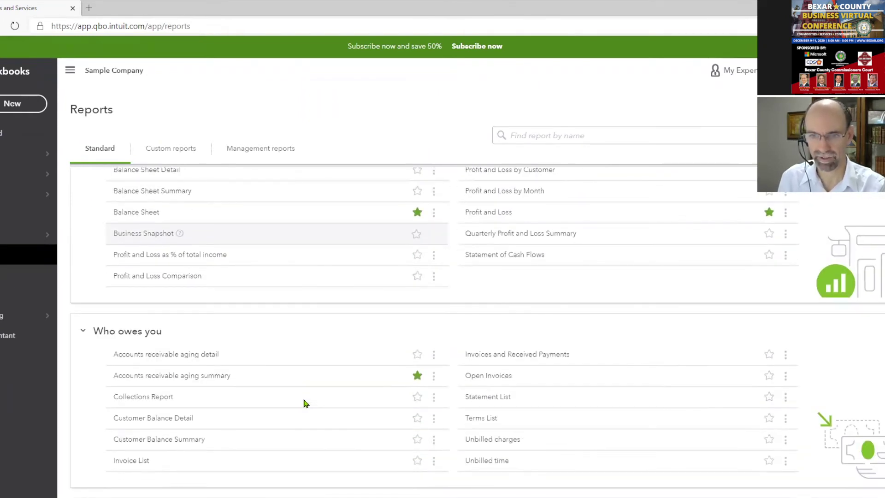
scroll(305, 403, down, 10)
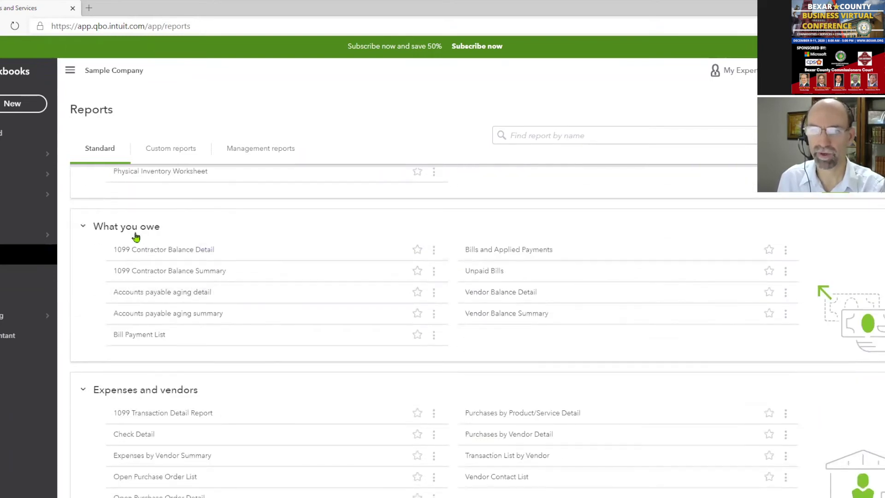
Open the A/P Aging Summary and drill into the $5,000 Computers by Jenni balance
click(177, 317)
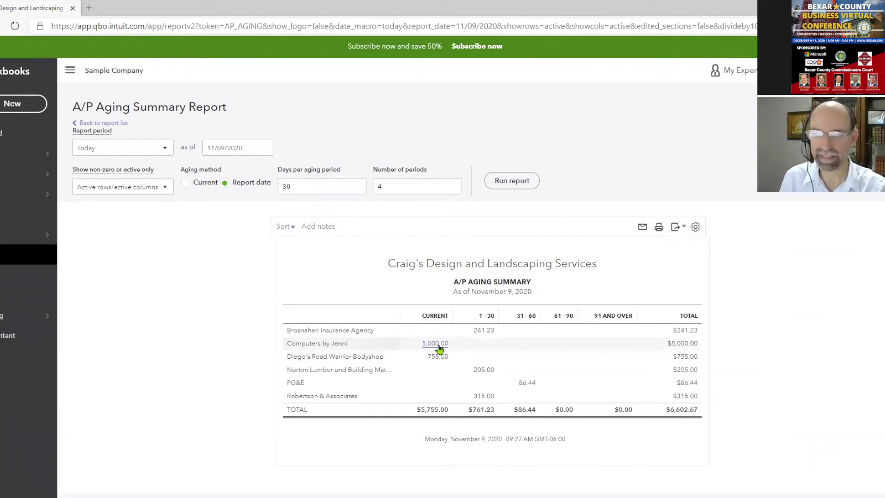
click(437, 345)
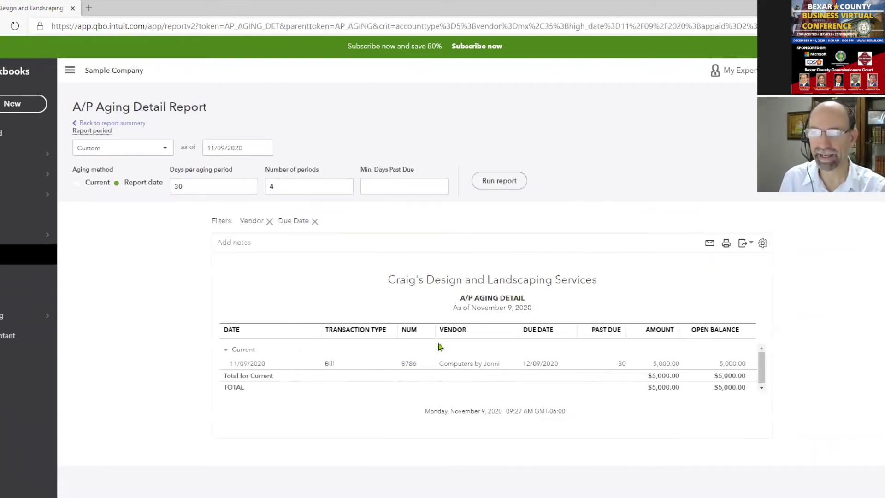
click(458, 361)
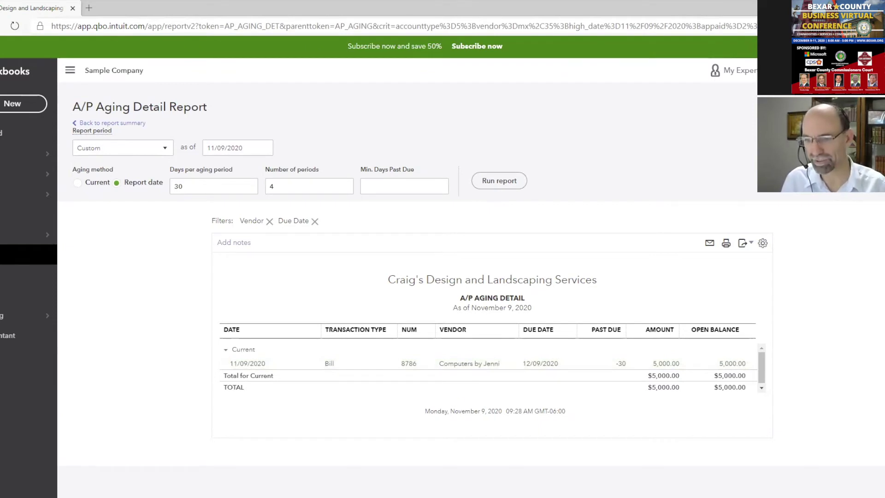
Glance at the presentation slides, then return to the QuickBooks aging report
mouse_move(439, 496)
click(494, 480)
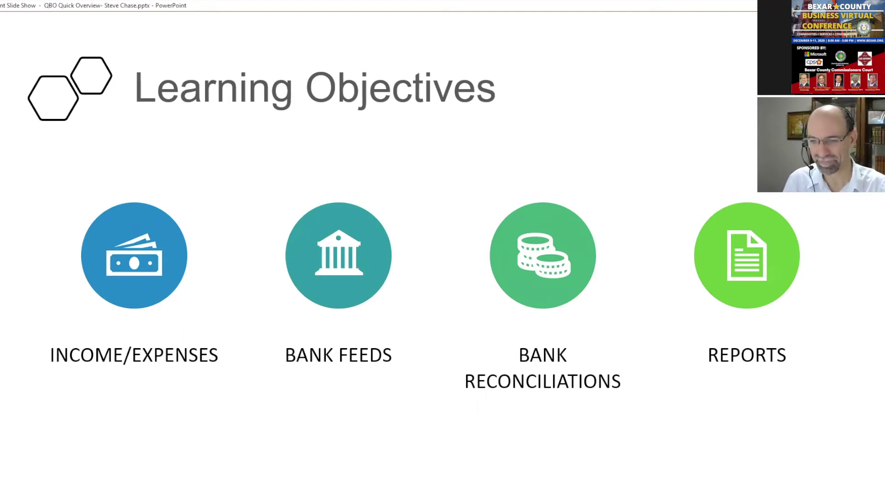
click(350, 457)
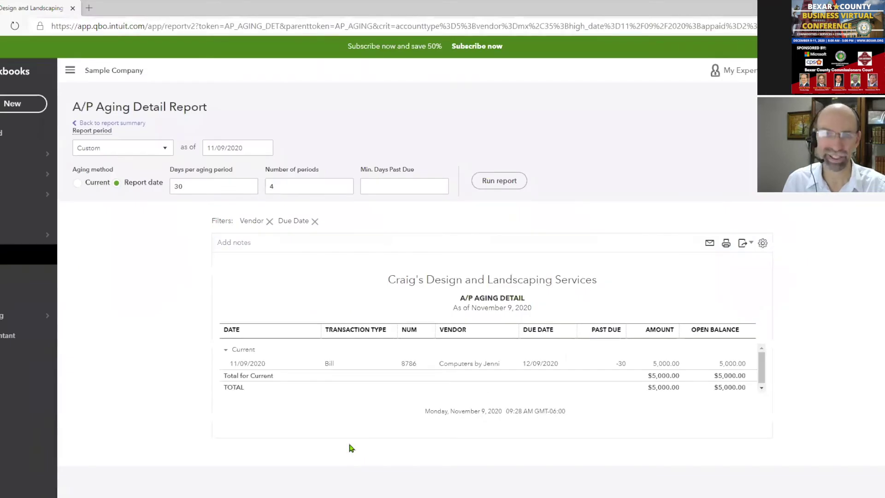
Go to the Chart of Accounts and show the full list of accounts
mouse_move(10, 316)
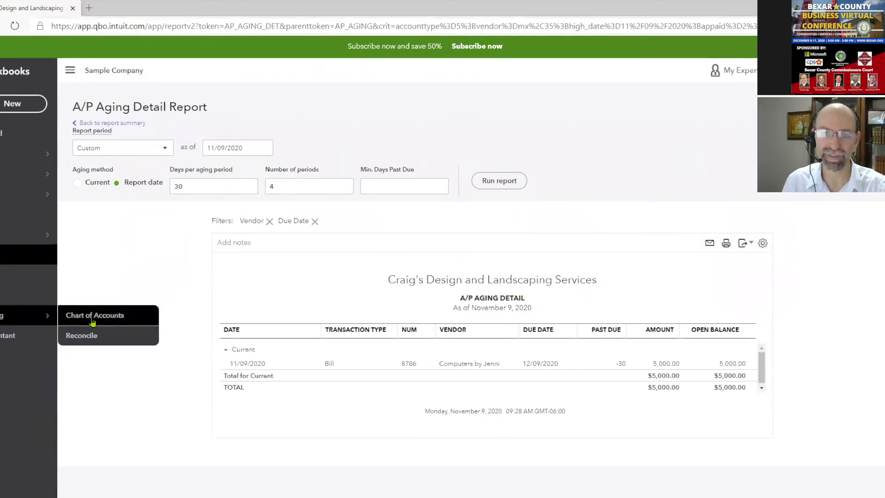
click(92, 318)
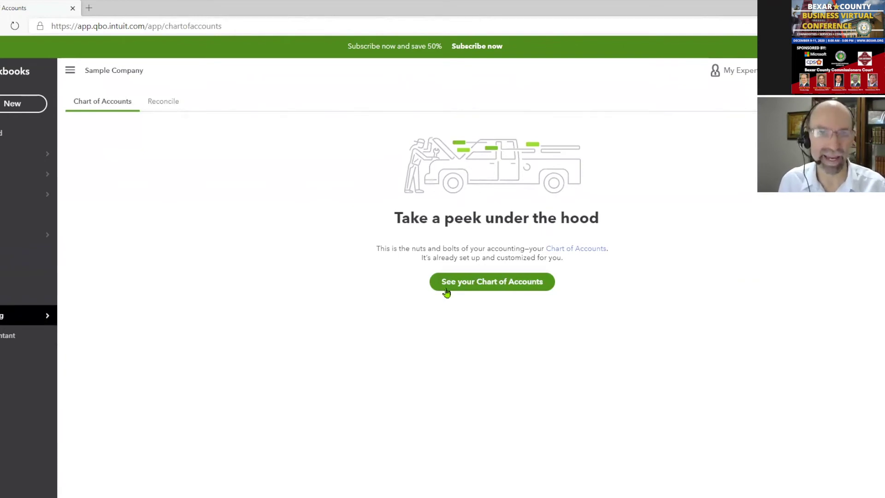
click(446, 288)
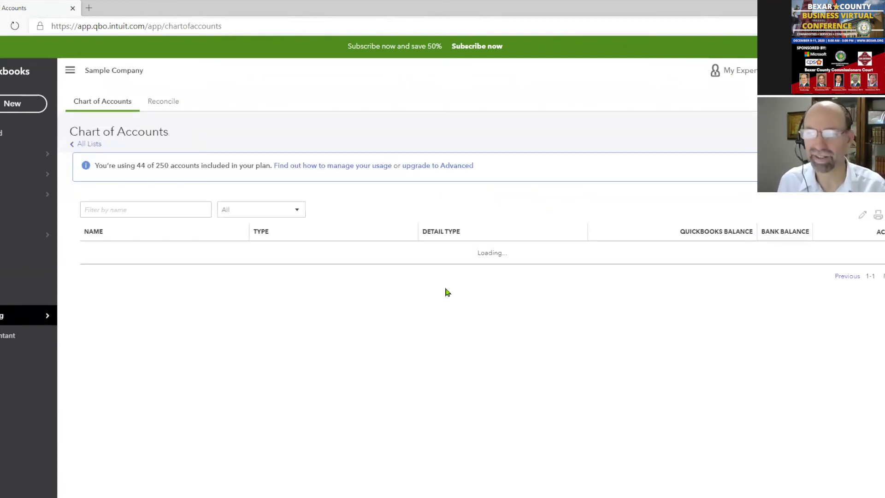
drag(96, 253, 105, 276)
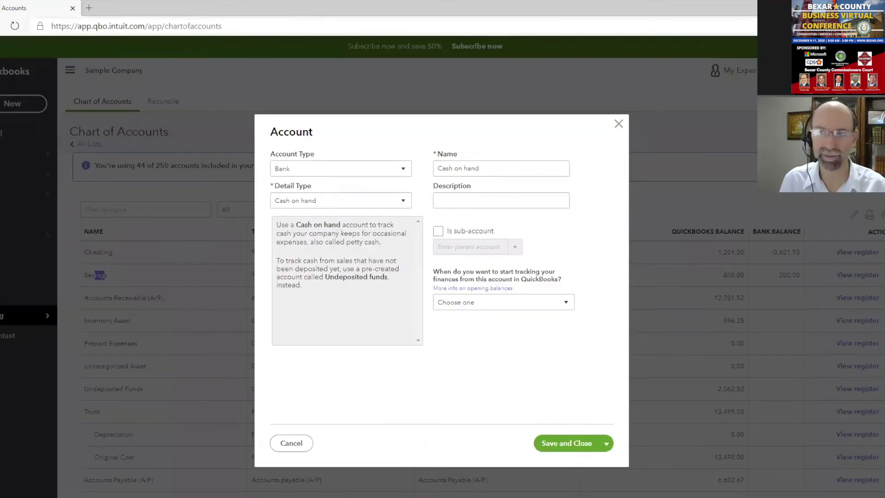
Draft a Checking account named 'Frost 8787', then close the form without saving
click(365, 200)
click(346, 234)
text(Frso)
key(BackSpace)
key(BackSpace)
text(ost 8787)
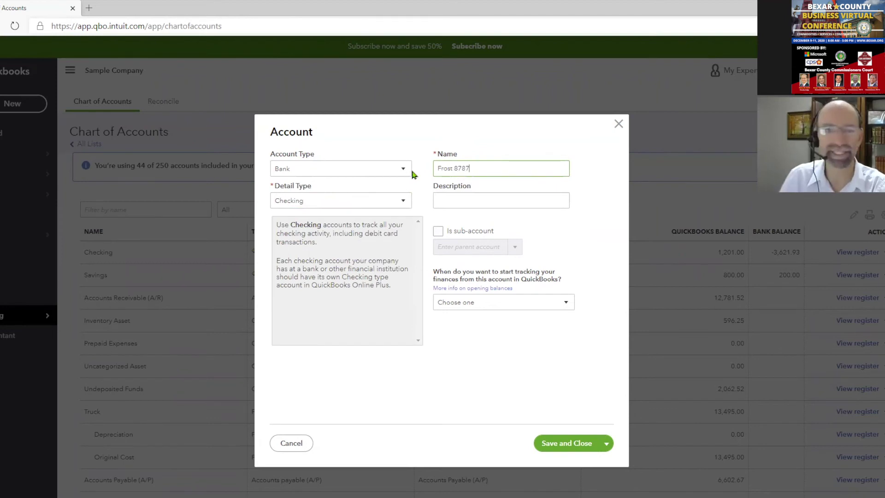
drag(455, 168, 471, 167)
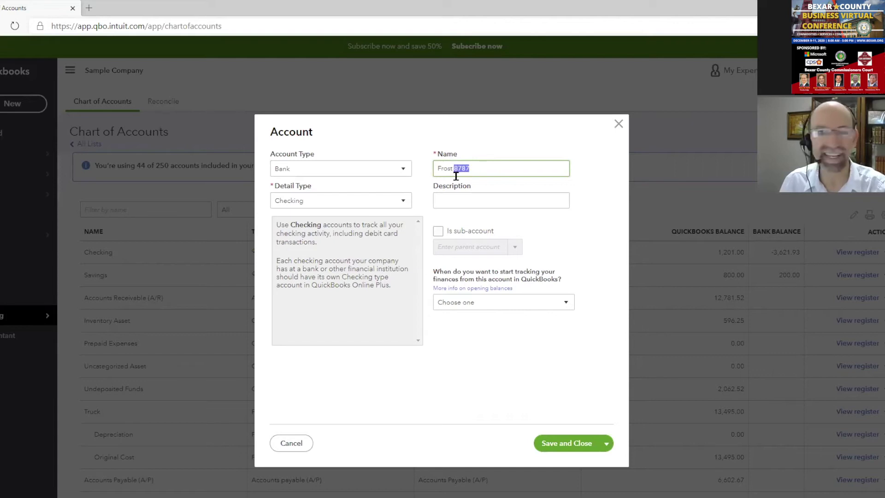
click(475, 169)
drag(454, 169, 472, 168)
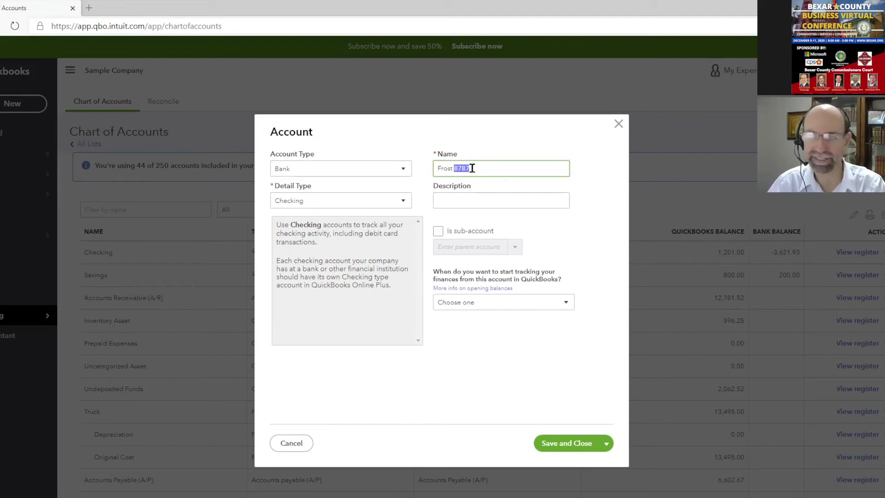
click(618, 123)
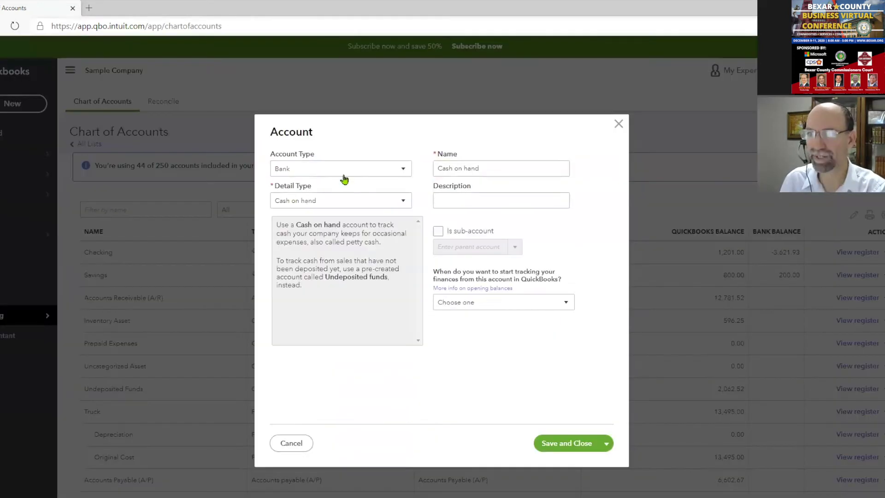
Create a Bank account, detail type Checking, named 'Frost Checking 6767' and save it
click(340, 171)
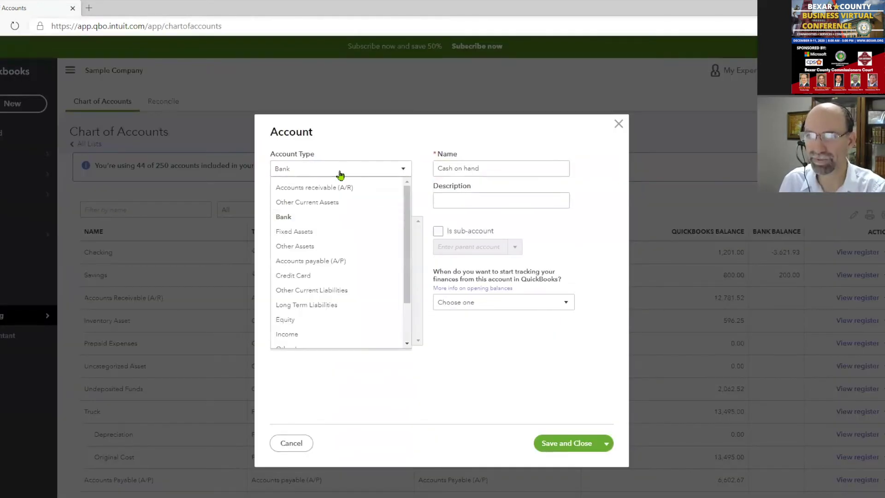
click(335, 218)
click(369, 203)
click(343, 235)
drag(492, 172, 432, 173)
key(BackSpace)
text(Frost Checking 6767)
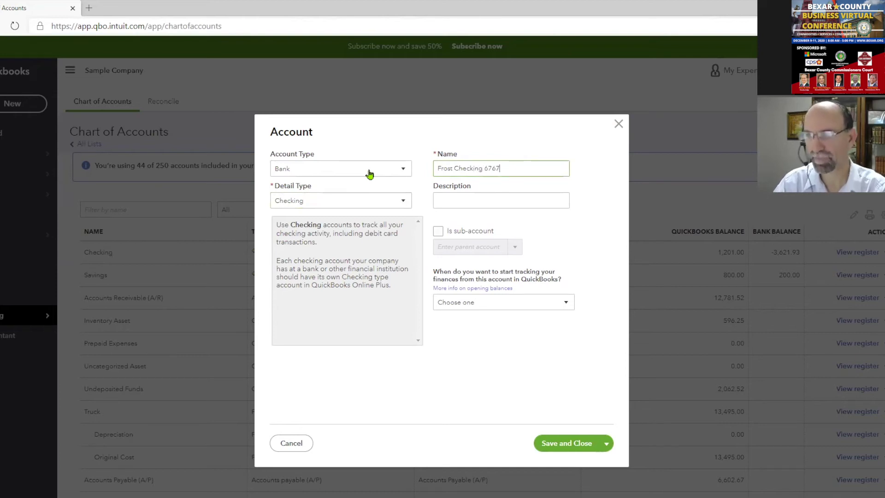
click(550, 443)
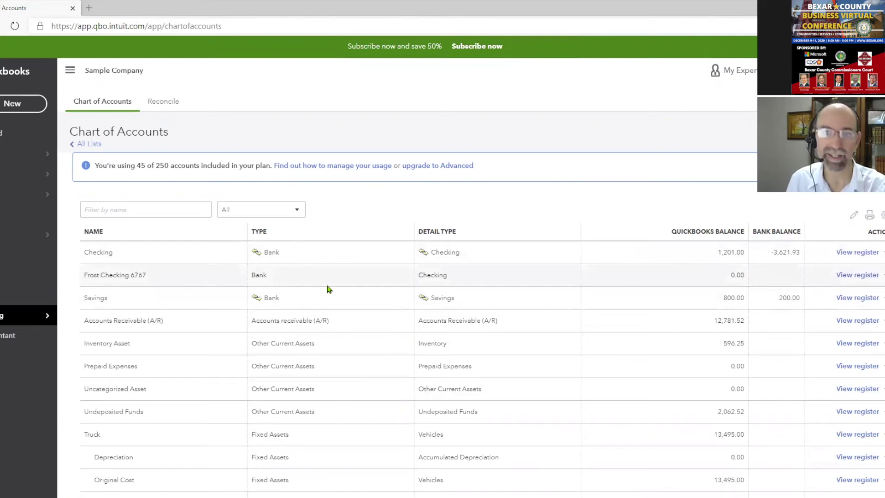
Open Banking, dismiss the welcome message, search 'frost' under Link account, then go back
click(12, 154)
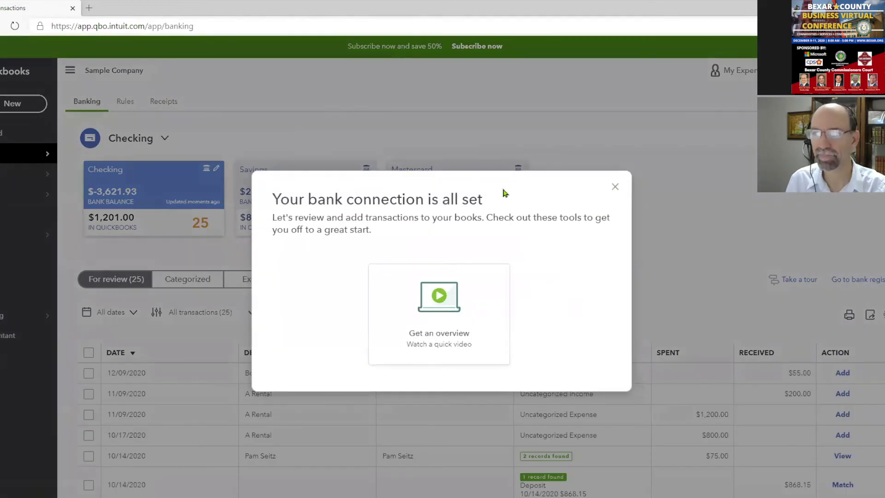
click(615, 187)
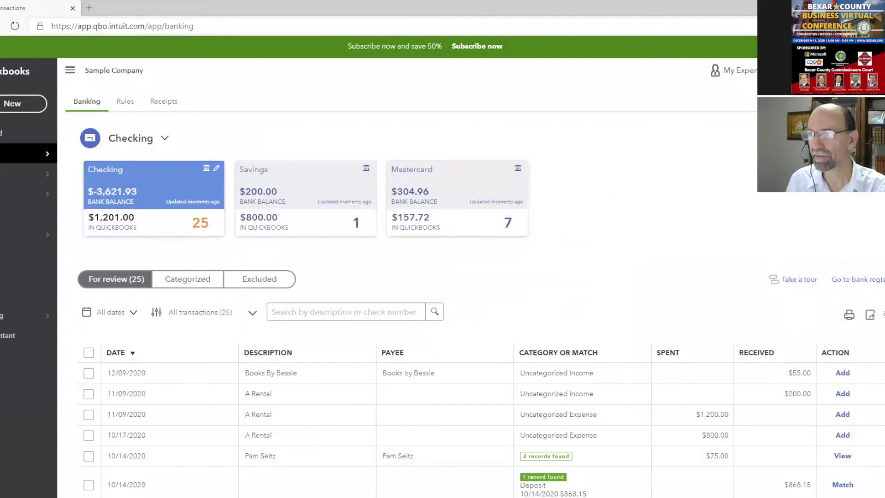
click(852, 138)
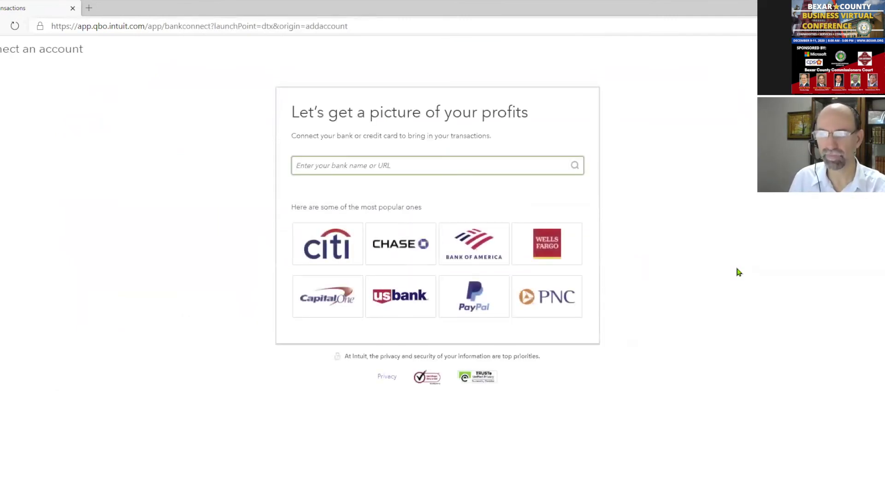
click(432, 160)
text(frost)
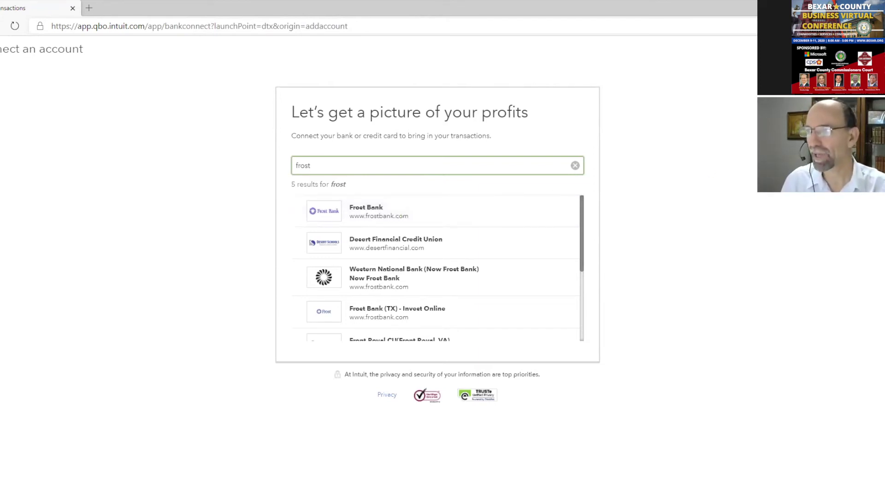
key(alt+Left)
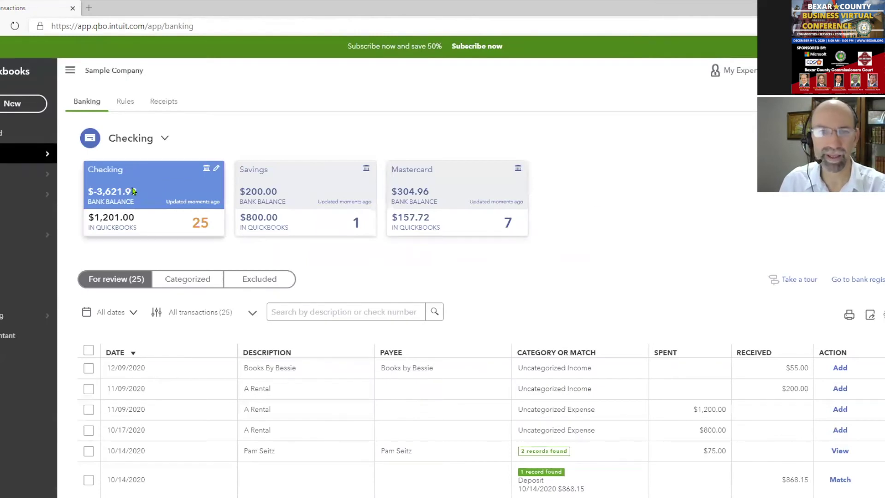
Scroll down to the Mahoney Mugs $18.08 transaction and expand it
scroll(261, 340, down, 1)
scroll(261, 340, down, 9)
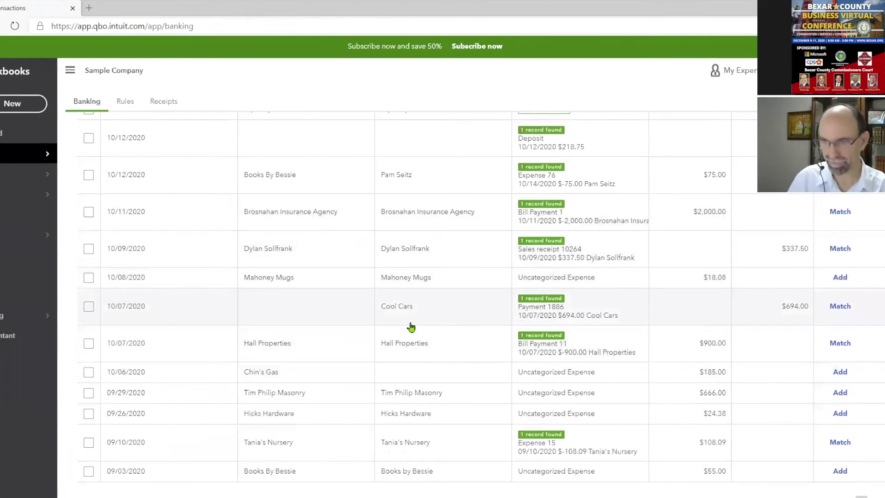
scroll(411, 327, down, 1)
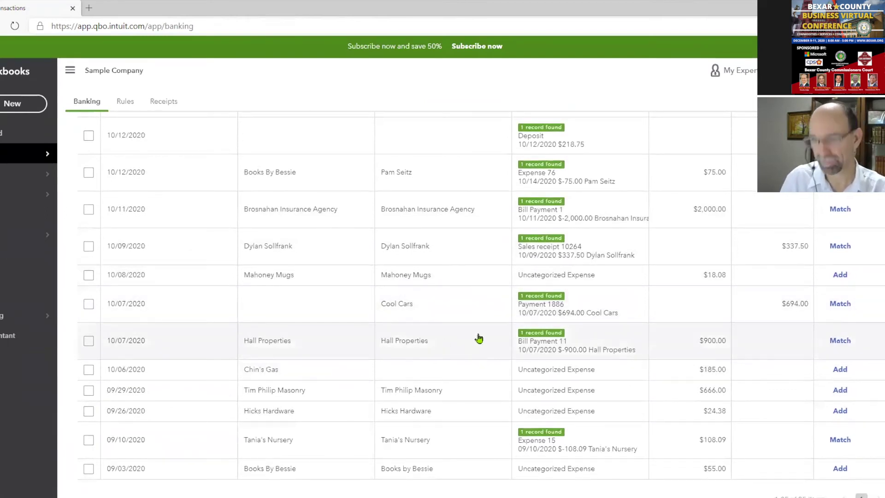
click(718, 280)
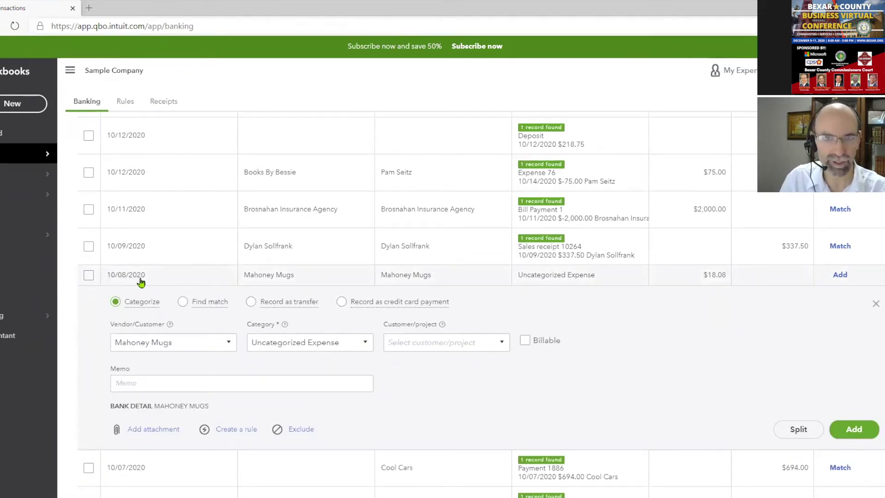
drag(154, 405, 208, 406)
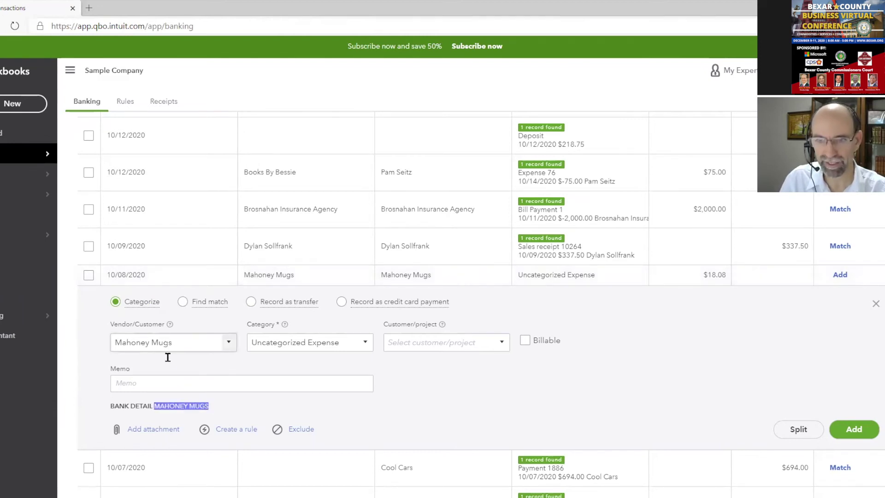
click(189, 404)
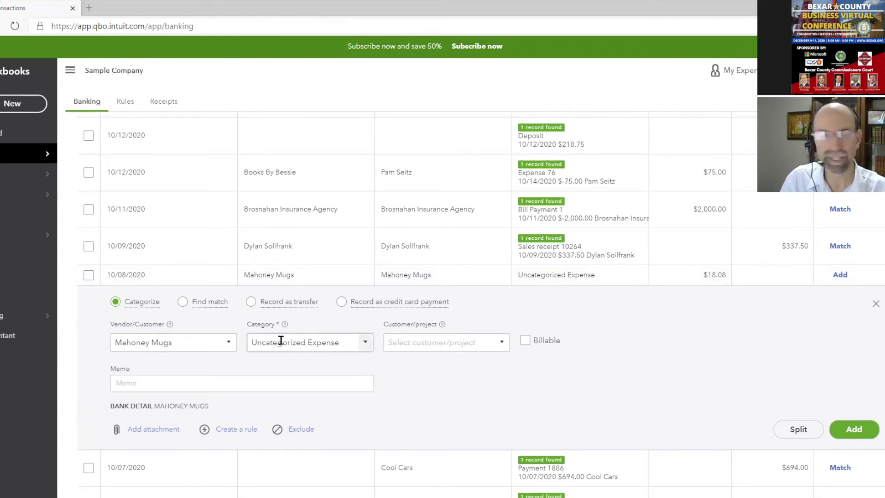
Categorize it as Advertising with memo 'promo' and vendor Mahoney Mugs, then add it
click(366, 342)
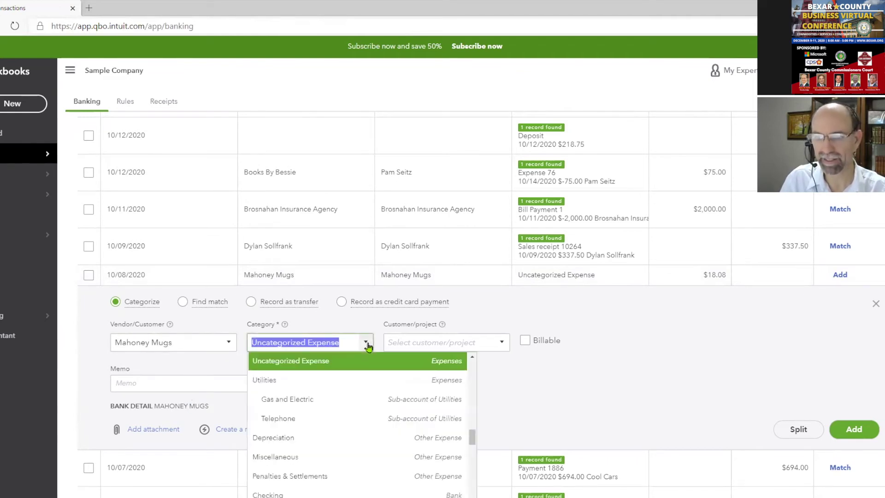
text(adv)
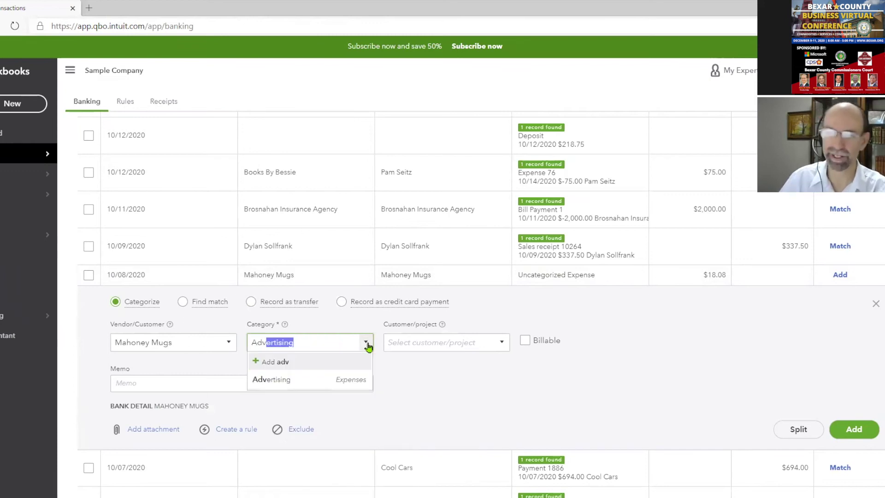
click(358, 380)
click(246, 382)
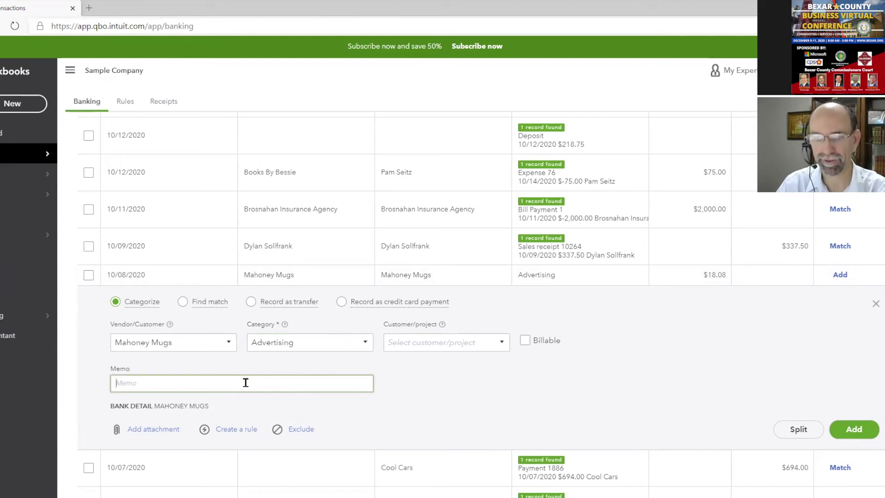
text(promo)
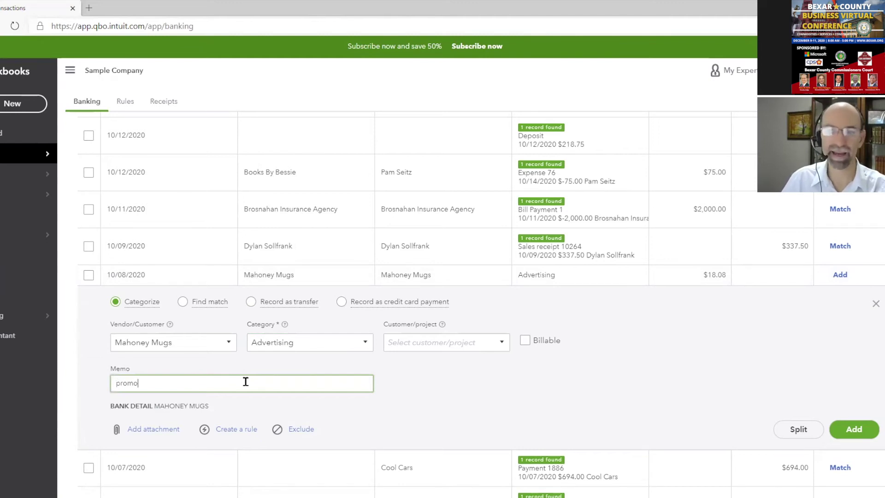
click(228, 344)
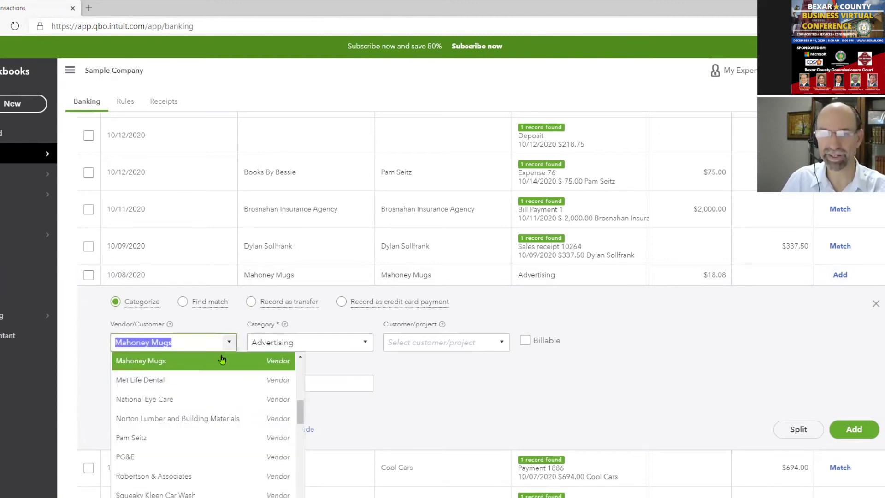
click(254, 364)
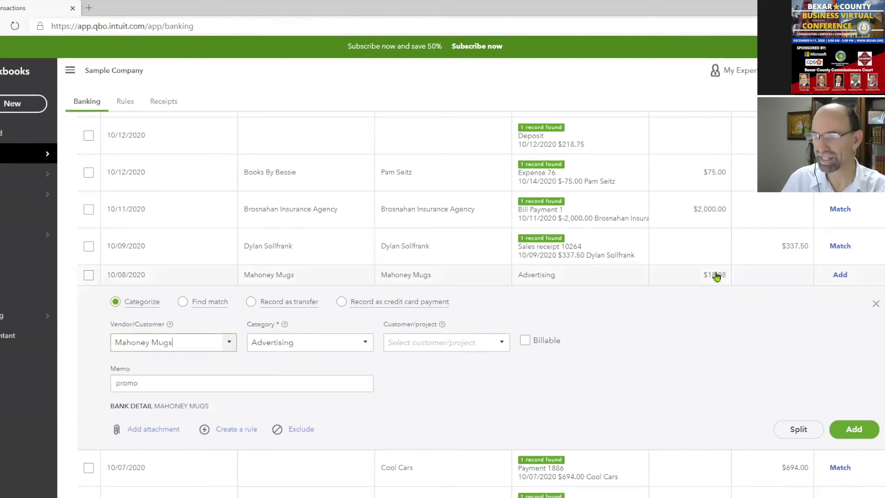
click(848, 431)
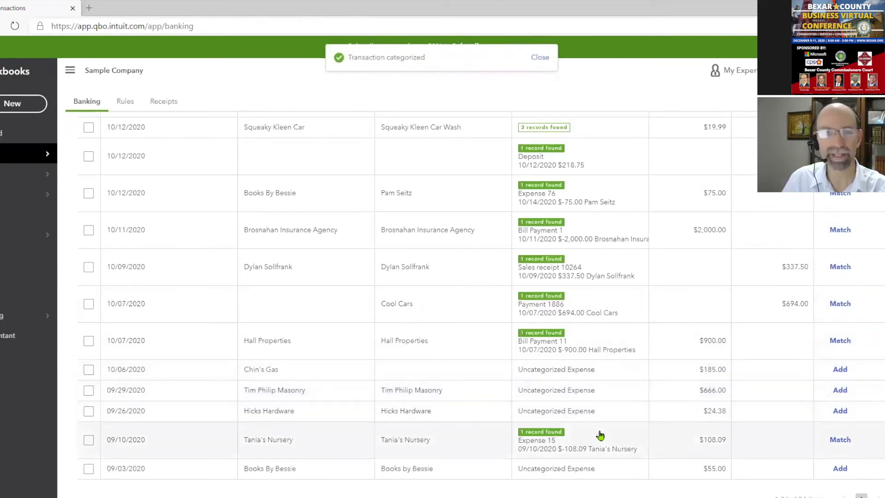
Expand the Tania's Nursery and Hall Properties rows, treating Hall Properties as a credit card payment
click(410, 450)
click(404, 349)
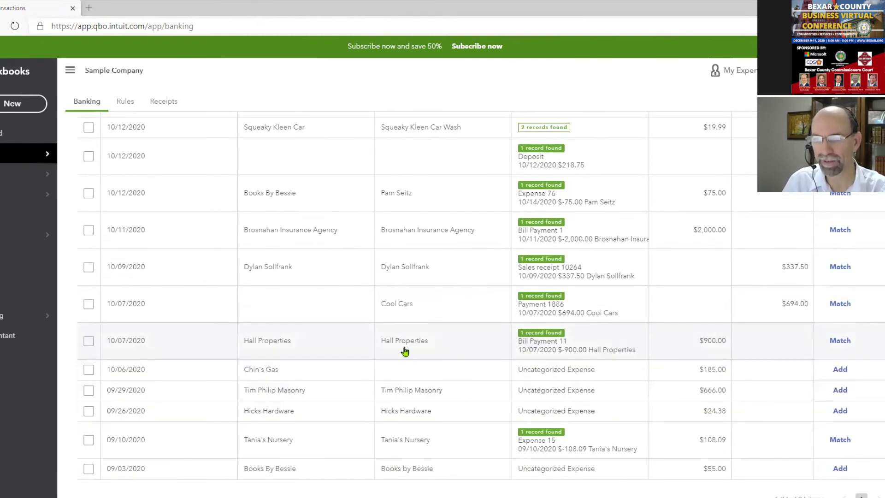
click(404, 351)
click(400, 278)
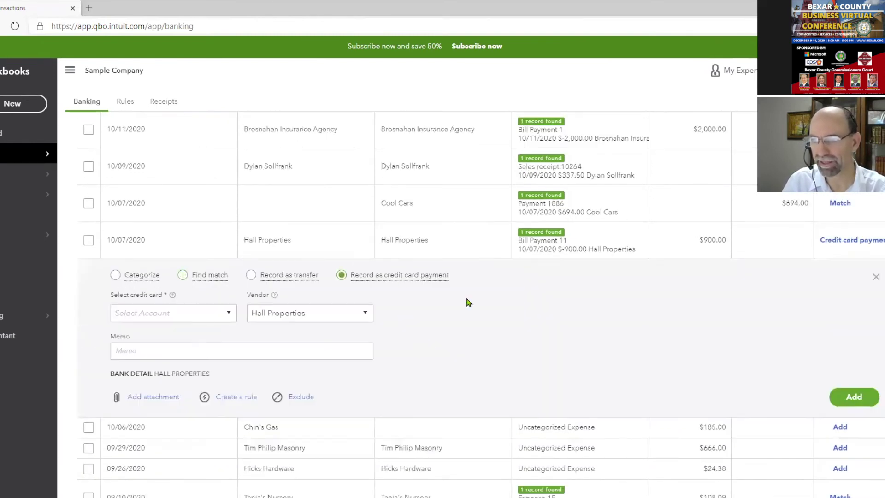
click(875, 277)
Check the Expense 15 record, then match the $108.09 Tania's Nursery transaction to it
click(391, 444)
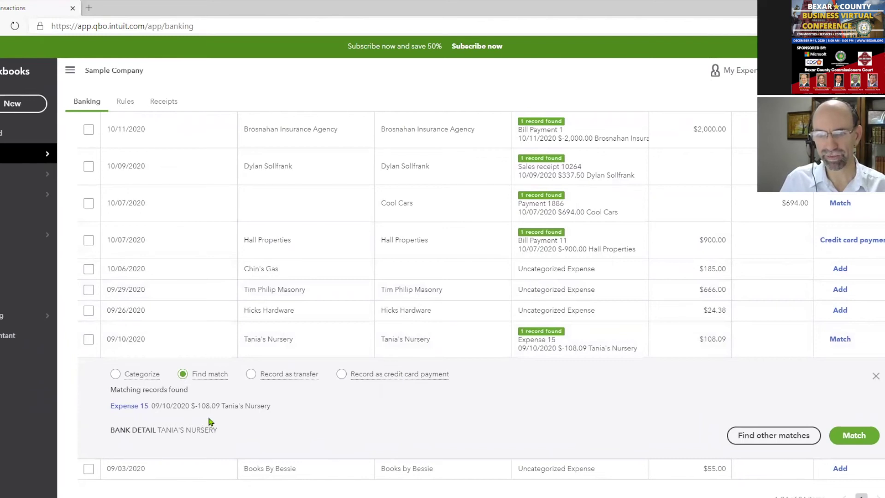
mouse_move(196, 384)
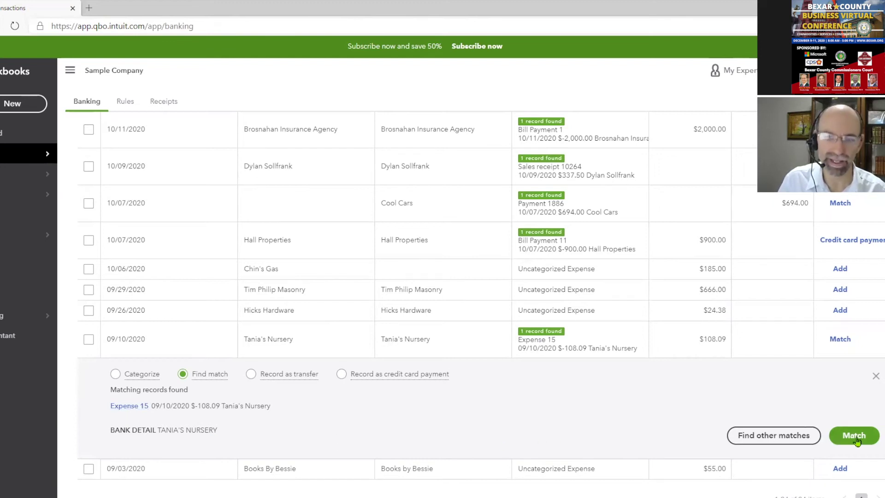
click(119, 408)
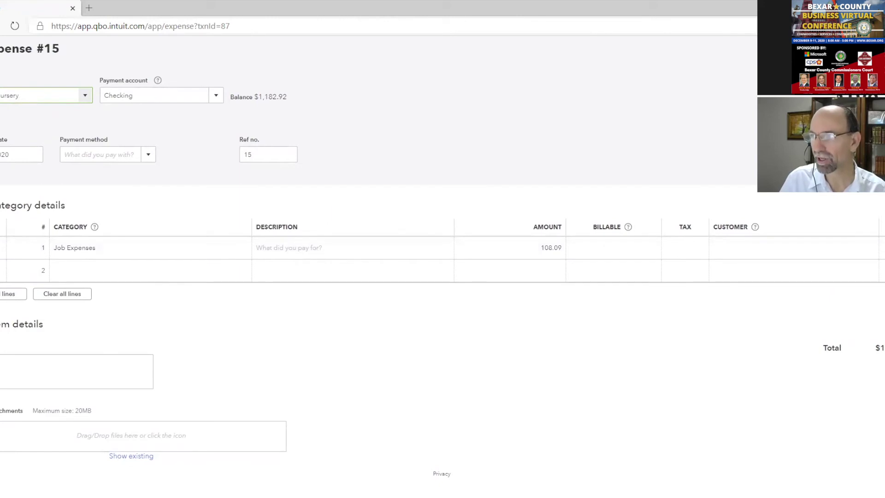
key(alt+Left)
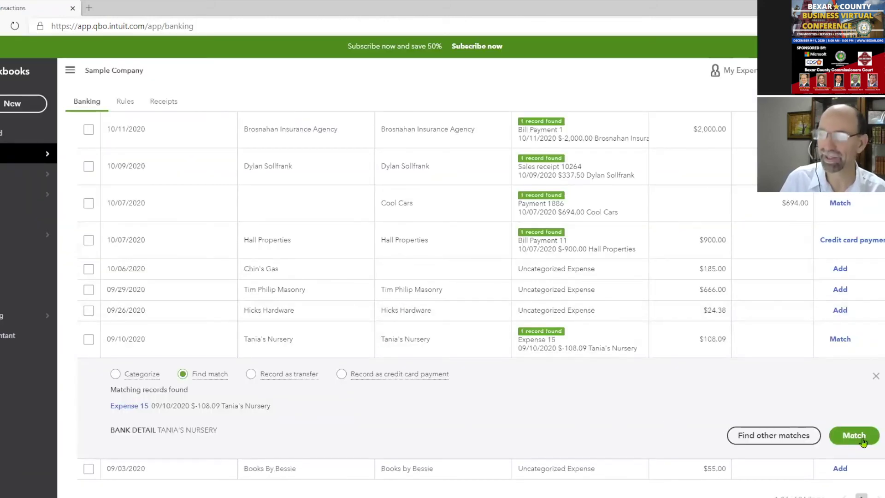
click(854, 435)
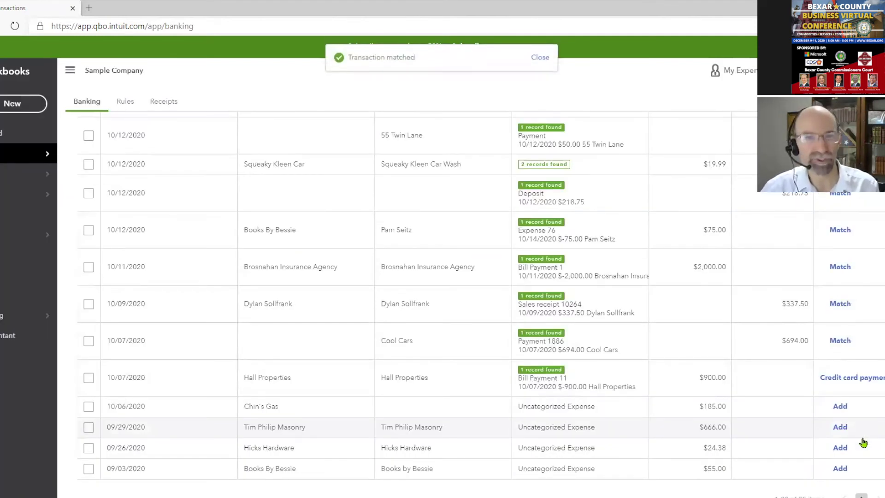
Switch to the Mastercard account and expand the $150.00 Lara's Lamination charge
click(848, 273)
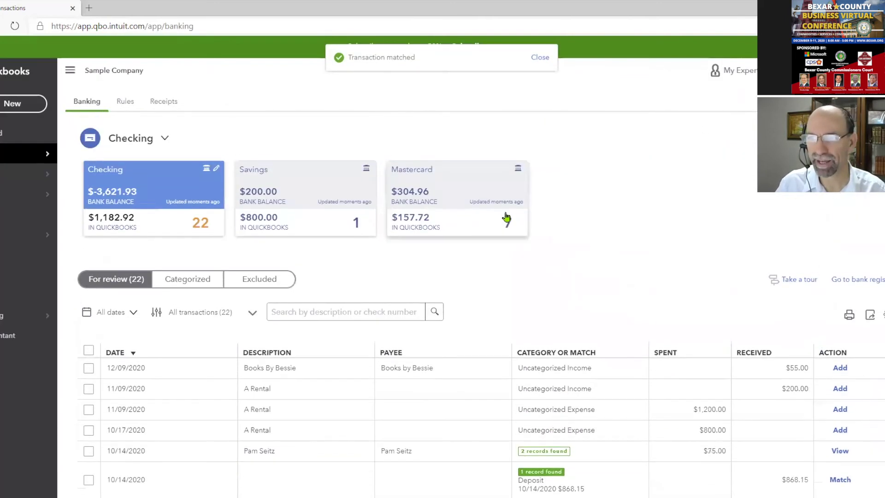
click(506, 216)
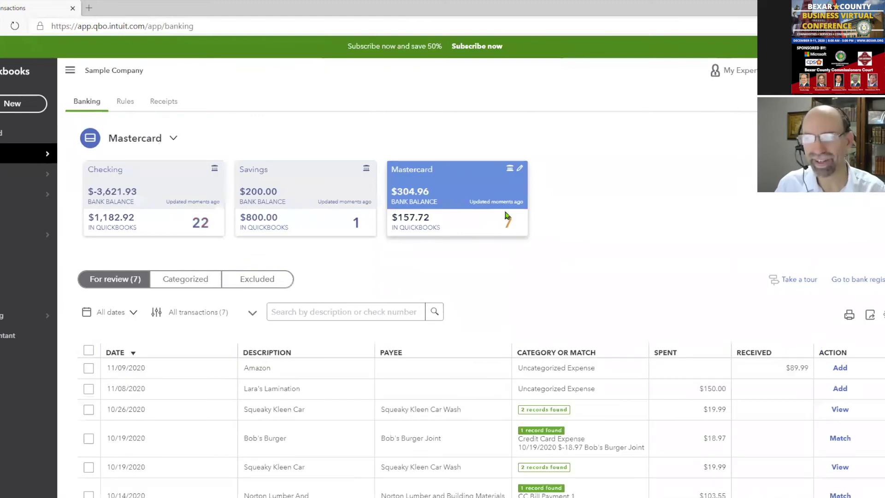
click(10, 104)
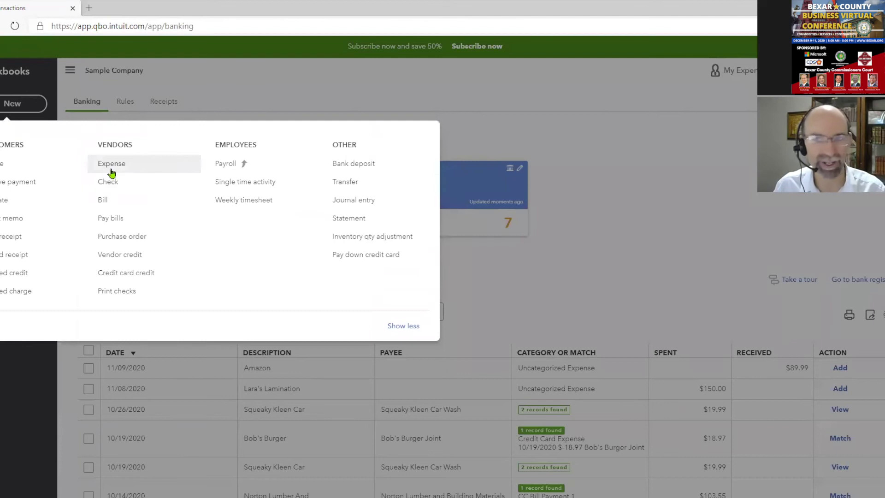
click(659, 187)
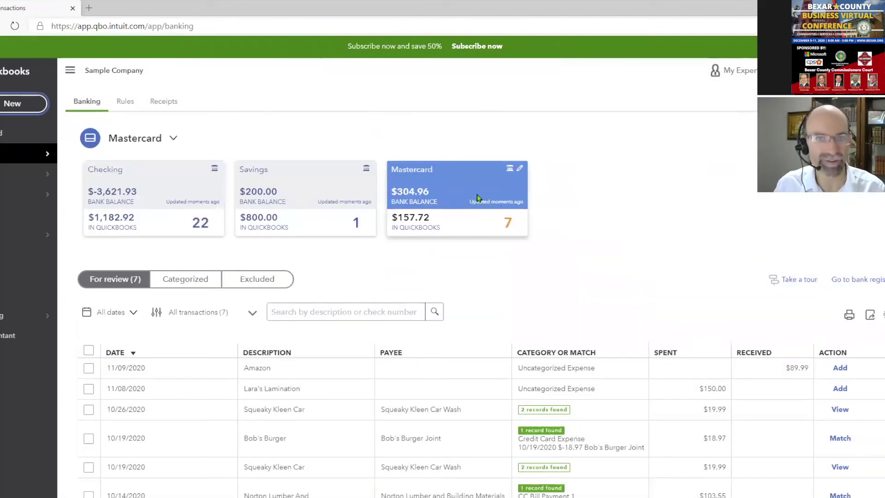
scroll(586, 252, down, 2)
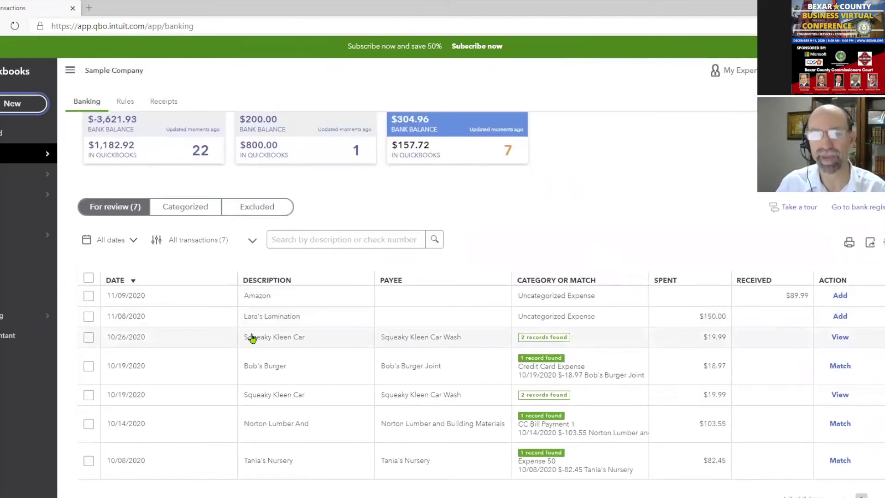
click(296, 325)
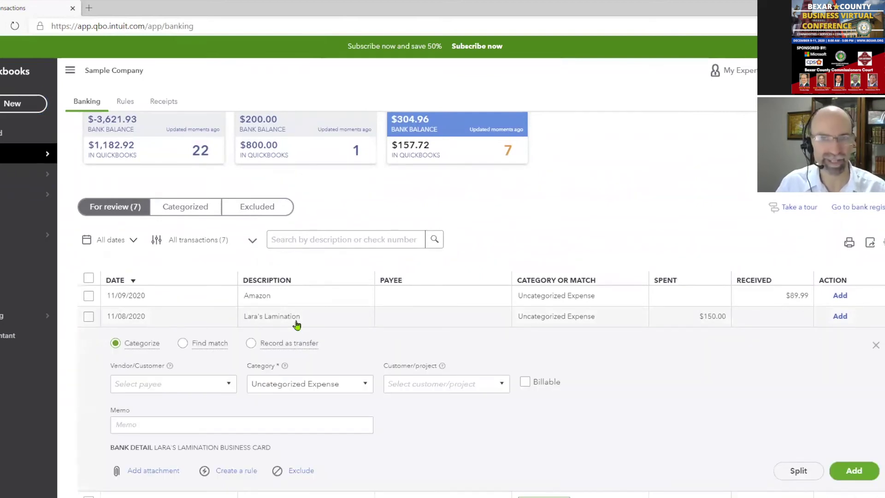
scroll(455, 272, up, 2)
scroll(466, 241, down, 5)
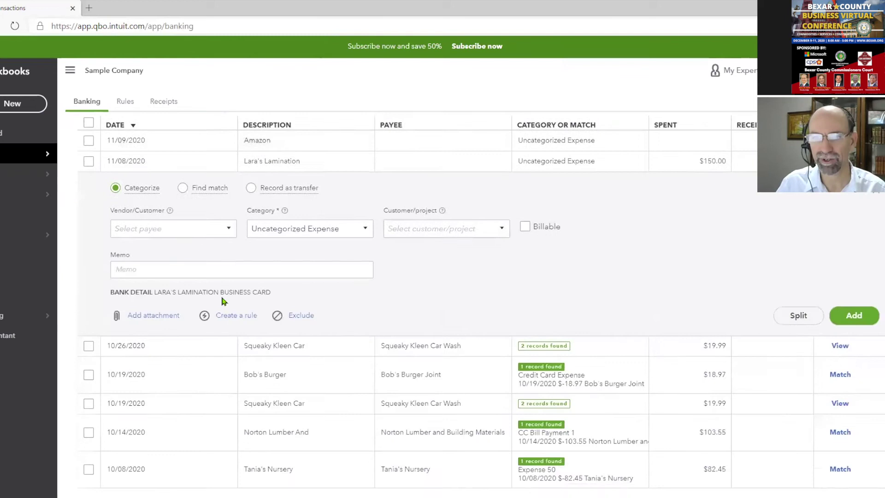
Add new vendor 'Lara's', set the category to Advertising, and add the charge
click(190, 218)
text(Lara's)
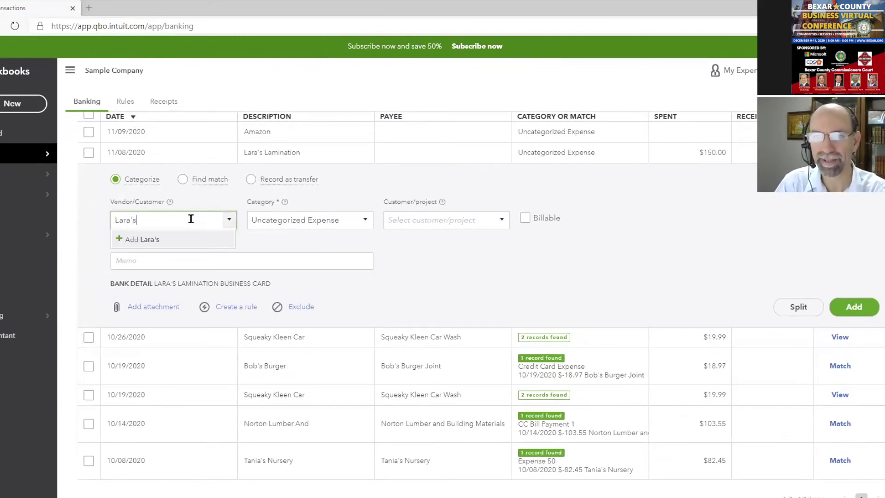
key(Return)
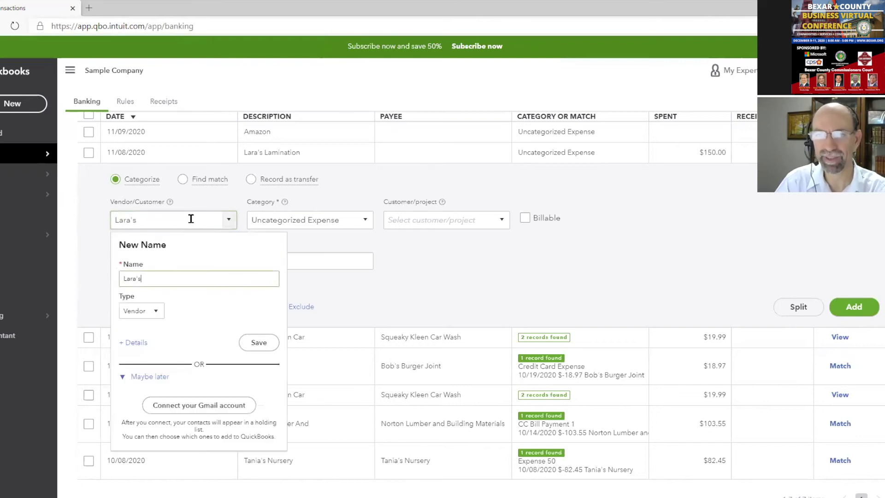
click(256, 343)
click(367, 221)
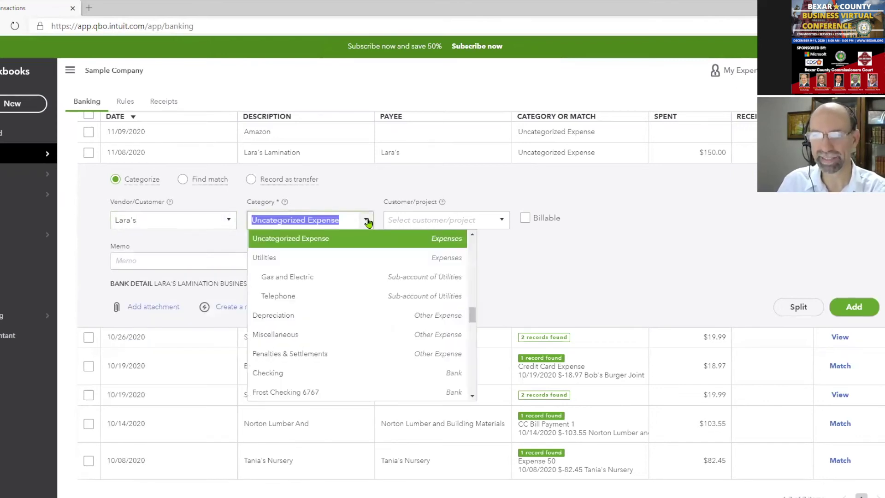
text(Advertising)
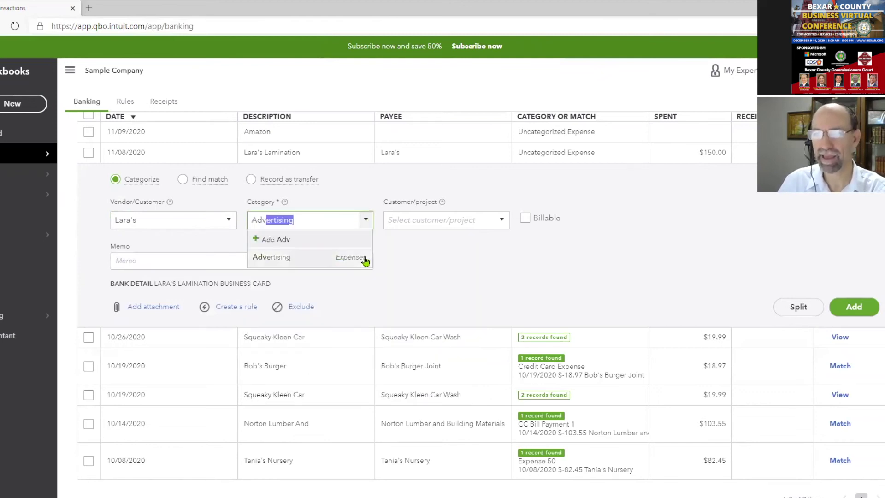
click(363, 260)
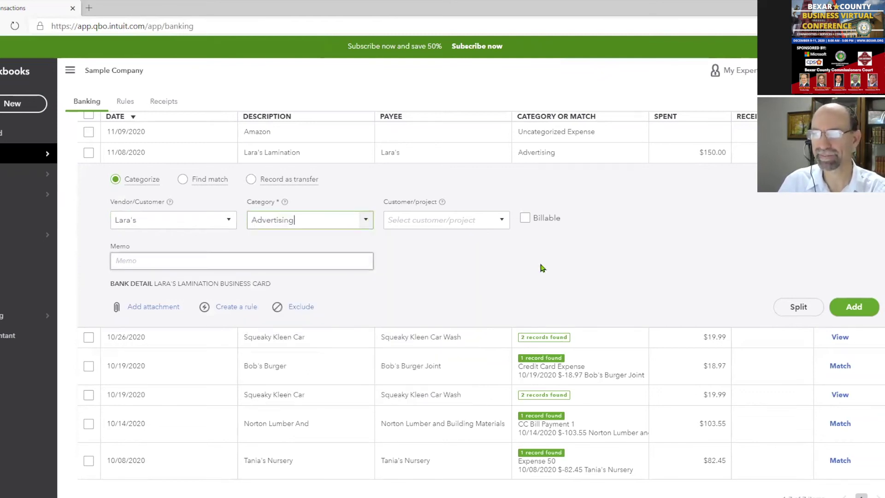
click(853, 307)
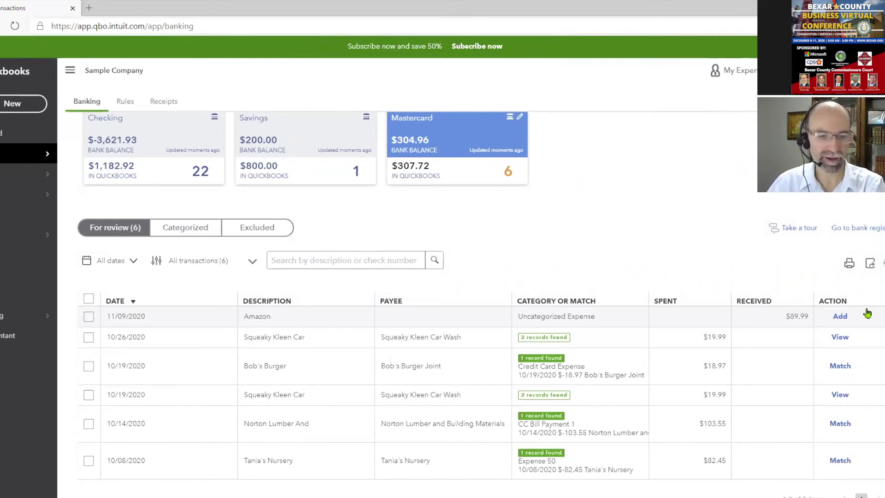
Select the Savings account card to show its $200.00 deposit dated 10/14/2020
scroll(605, 276, up, 1)
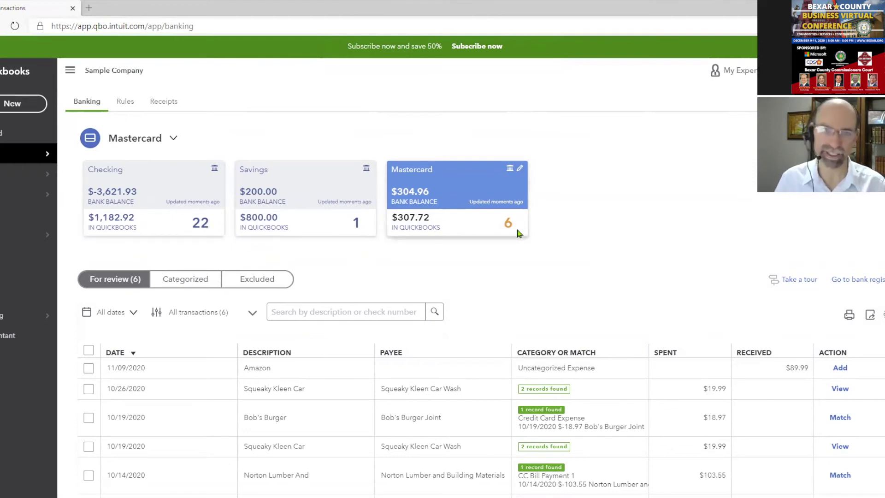
scroll(512, 233, down, 1)
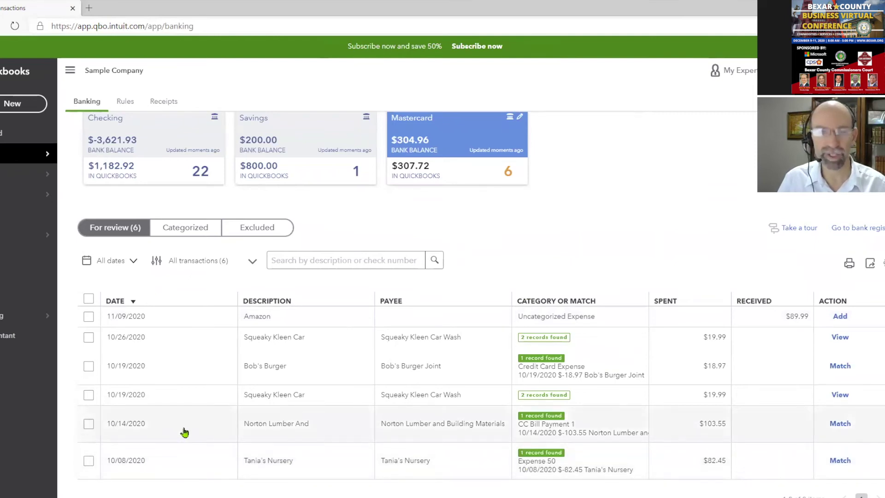
click(296, 124)
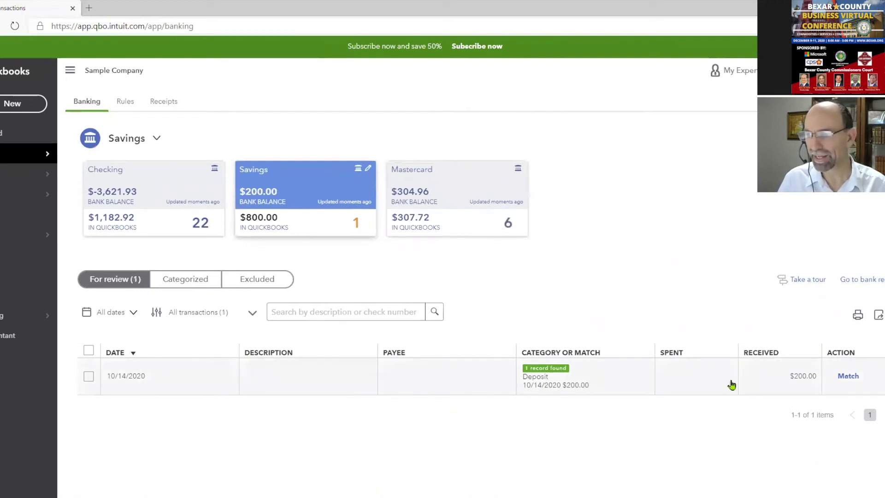
Match the $200.00 Savings deposit, reselect Checking, then resume the PowerPoint slide show
click(847, 377)
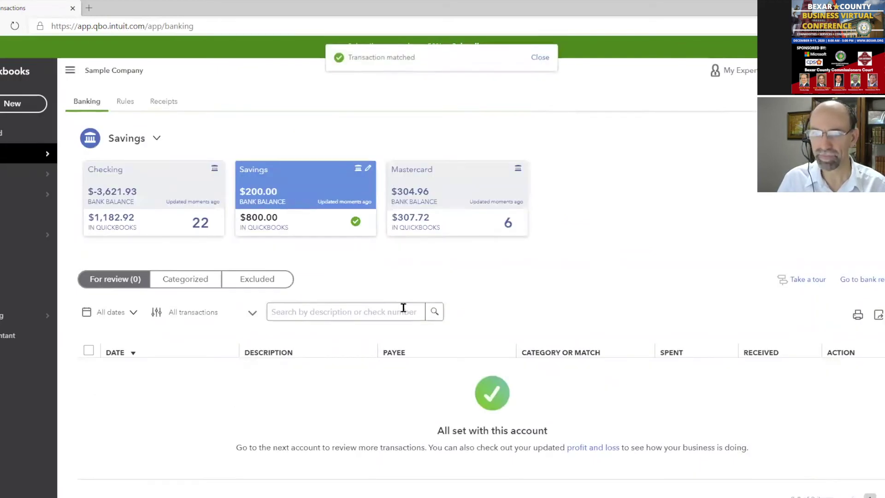
click(199, 223)
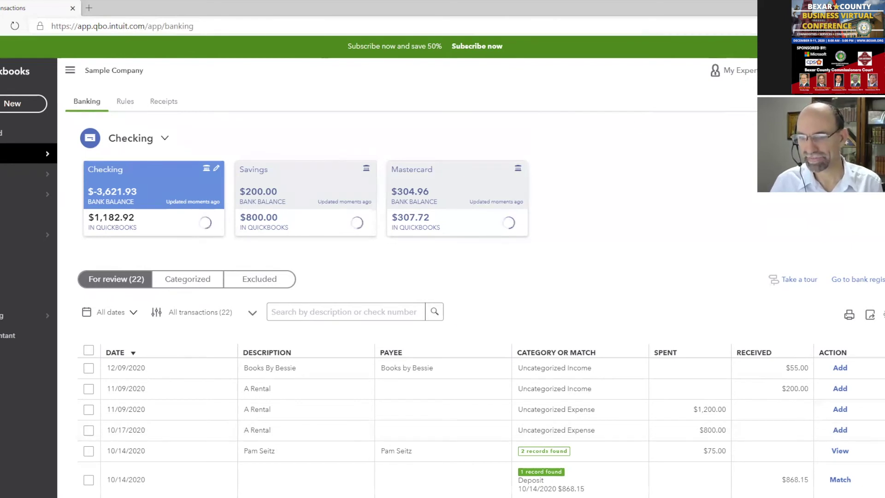
mouse_move(437, 497)
click(493, 461)
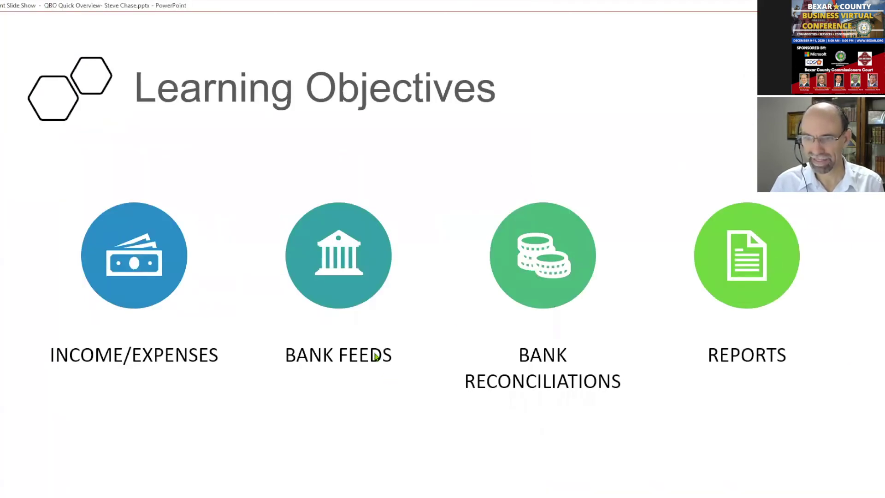
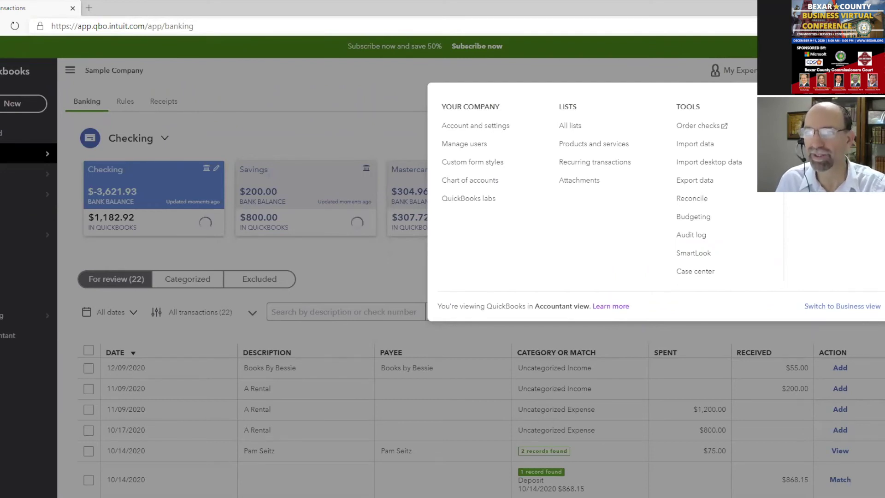
Open the Reconcile page from the company settings Tools list
click(703, 199)
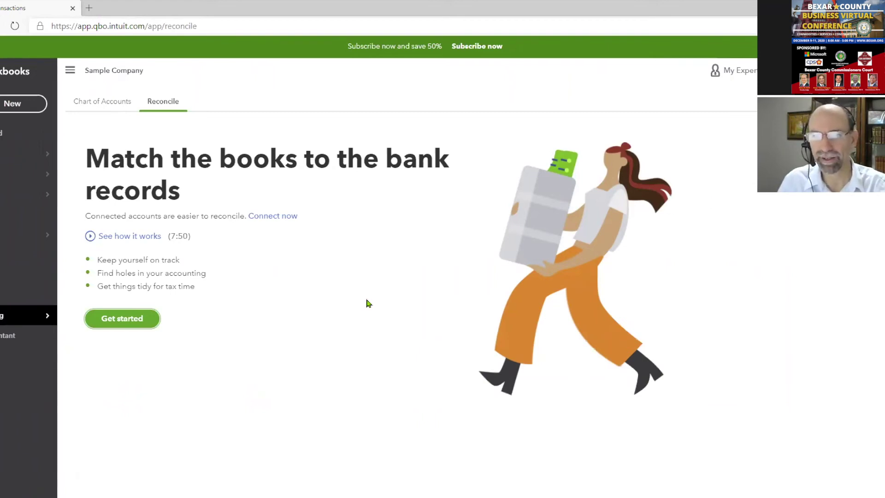
Get past the reconciliation introduction and dismiss the welcome tour tip
click(130, 327)
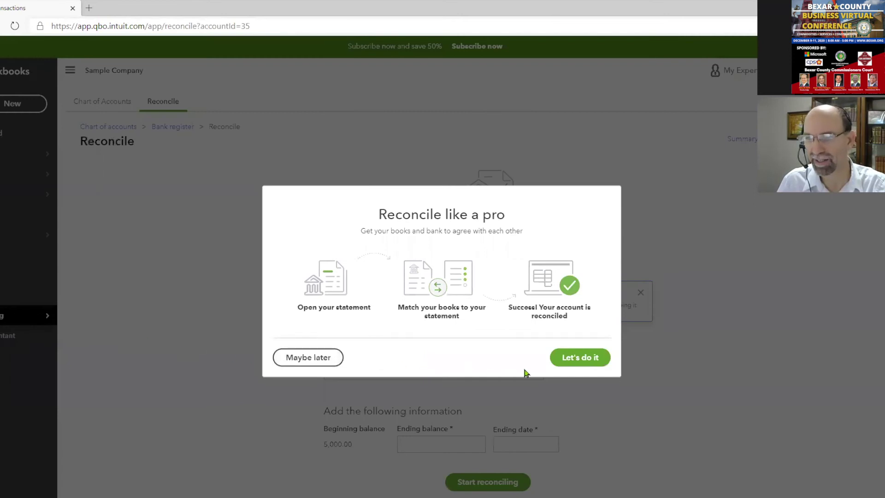
click(574, 361)
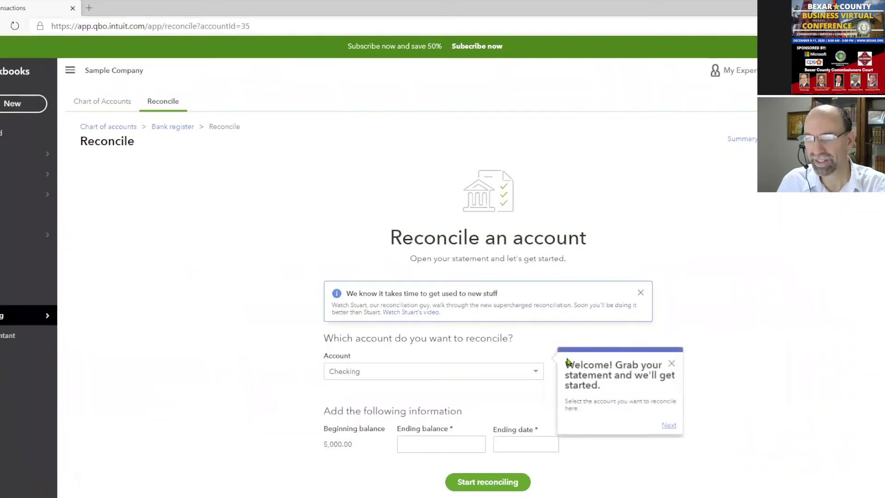
click(672, 364)
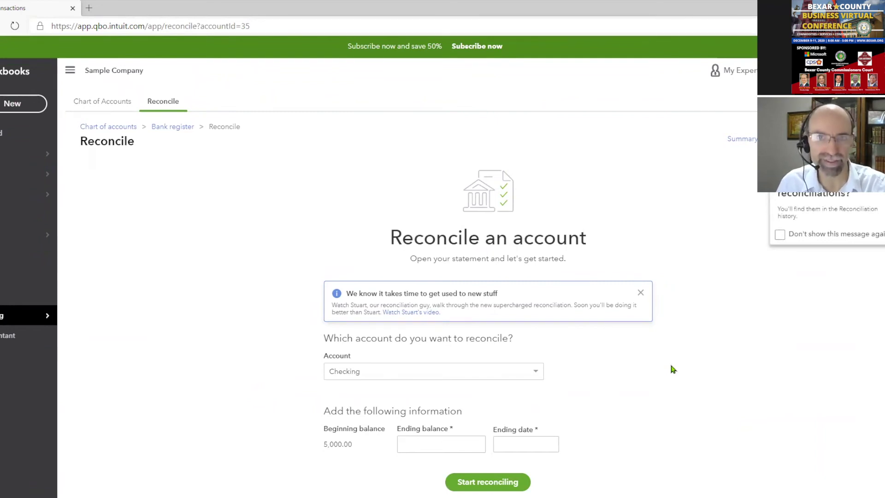
Browse the account list, trying Frost Checking 6767, then settle on Checking
click(536, 371)
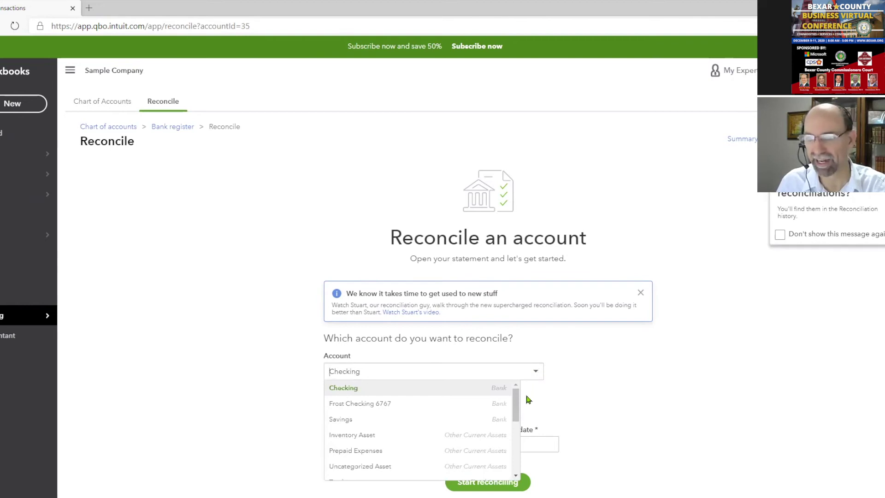
drag(516, 402, 399, 435)
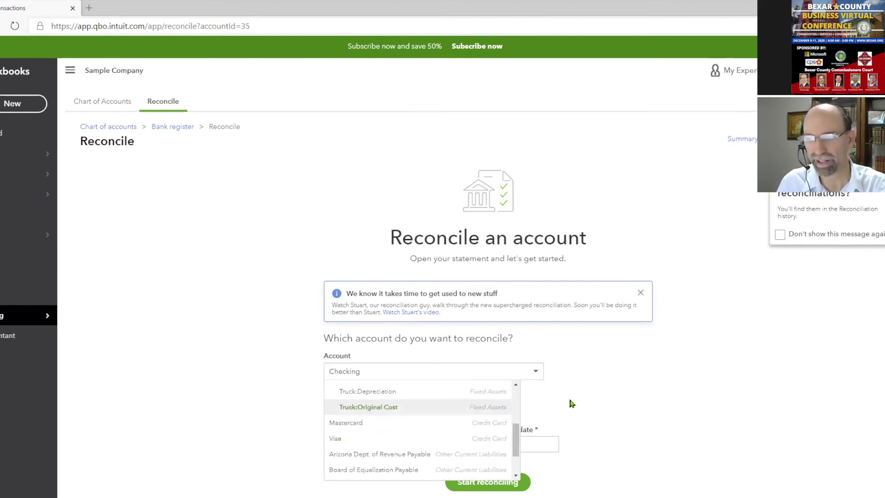
drag(516, 435, 516, 396)
click(468, 391)
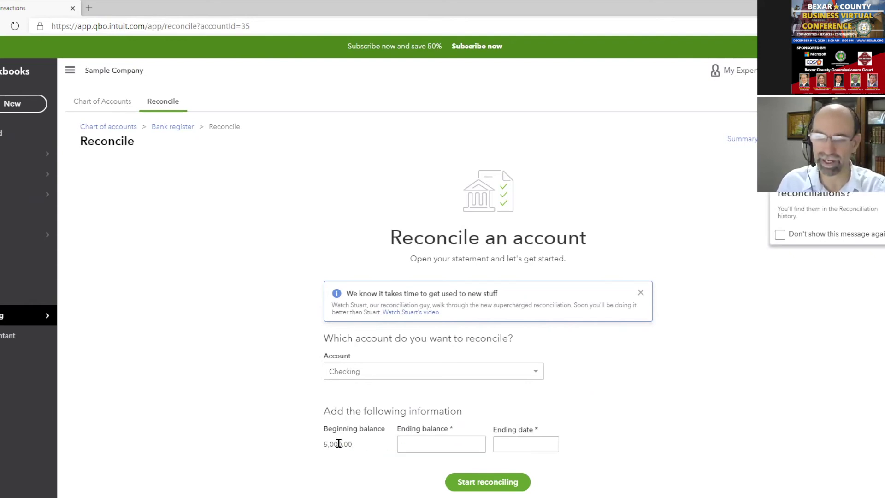
click(533, 373)
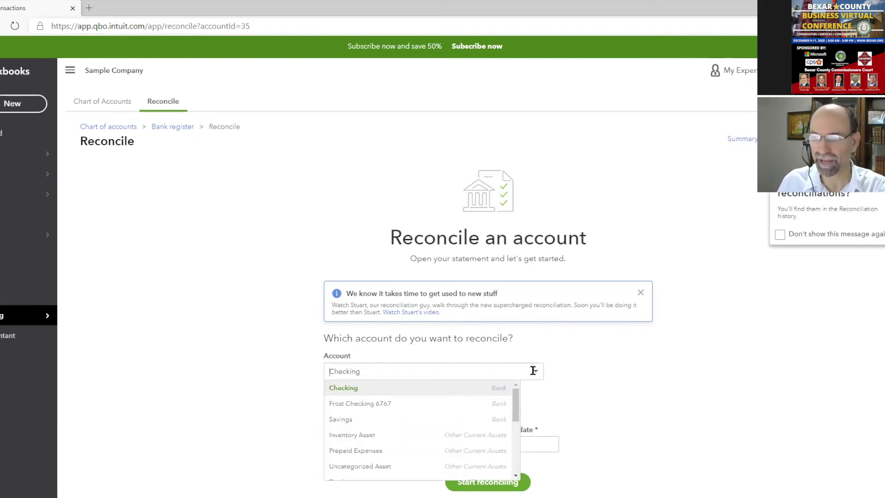
click(453, 404)
double_click(325, 444)
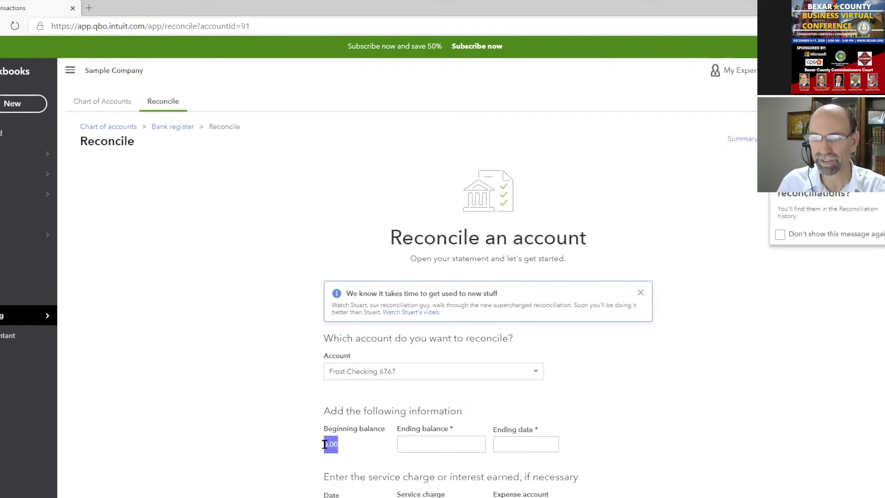
click(540, 375)
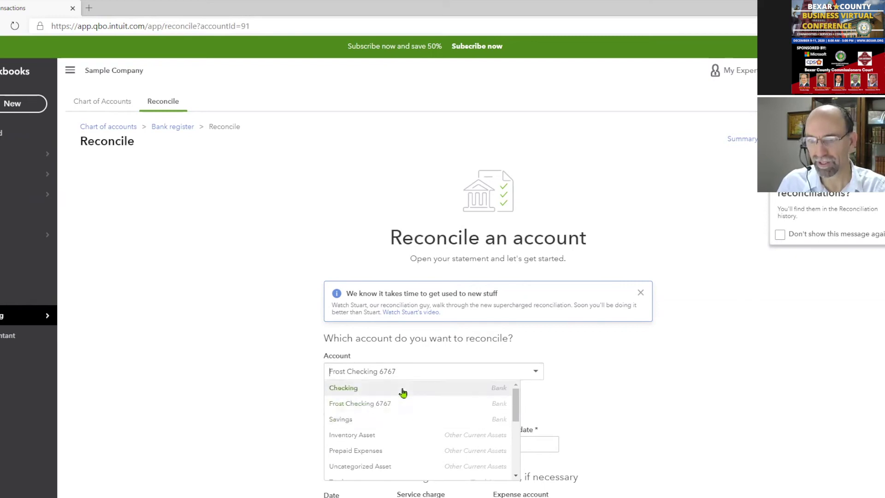
click(401, 389)
Enter a 1,201.00 statement ending balance and an 11/30/2020 ending date
click(419, 442)
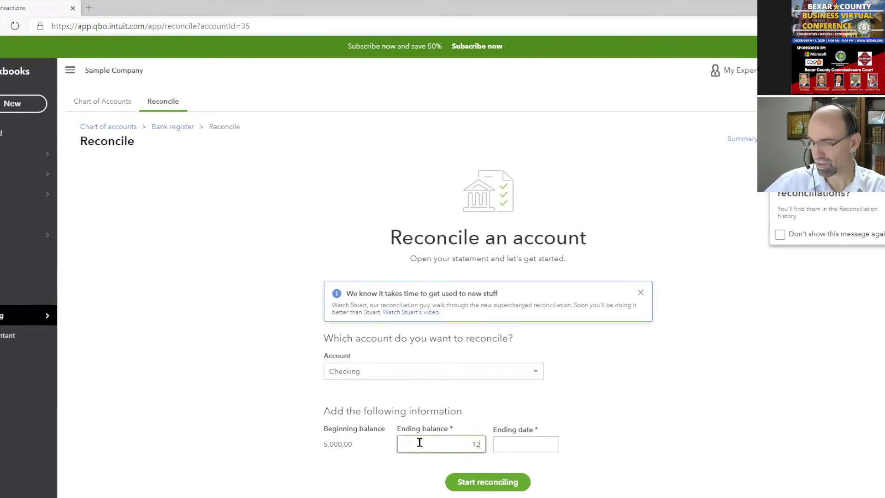
click(506, 441)
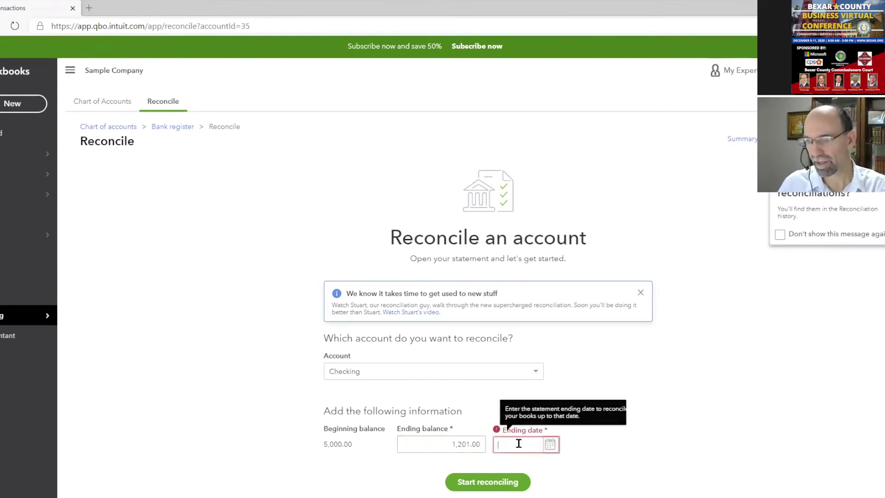
click(549, 445)
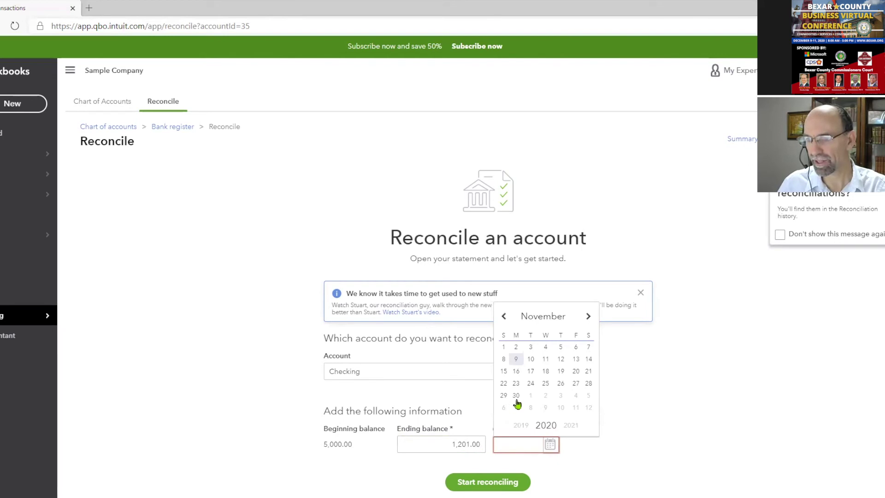
click(518, 399)
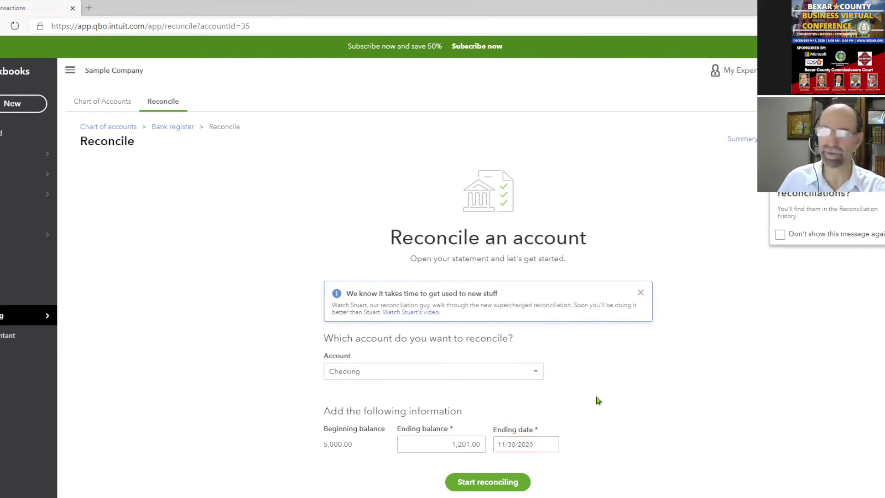
click(439, 445)
drag(454, 444, 478, 443)
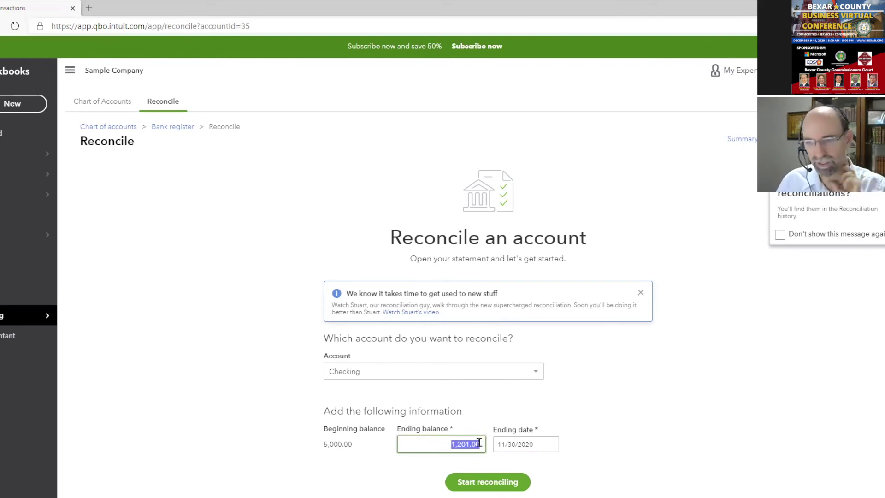
Reconfirm the November 30, 2020 ending date and start reconciling Checking
click(512, 445)
click(550, 443)
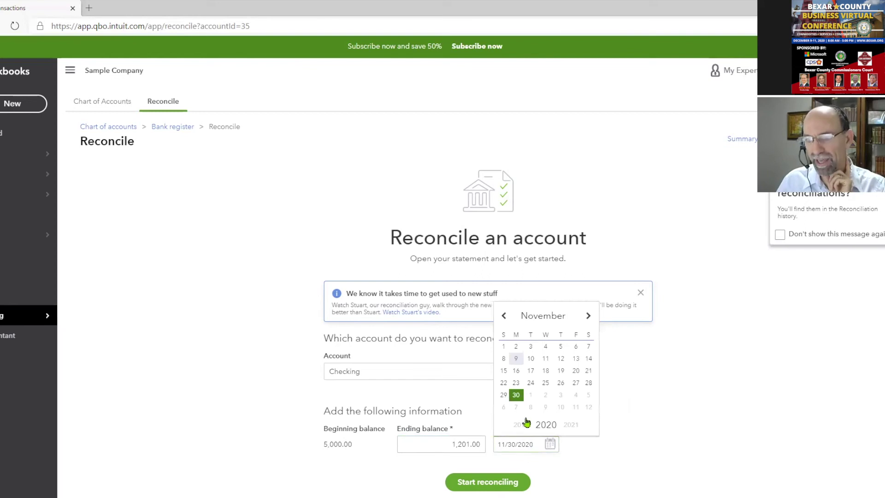
click(516, 395)
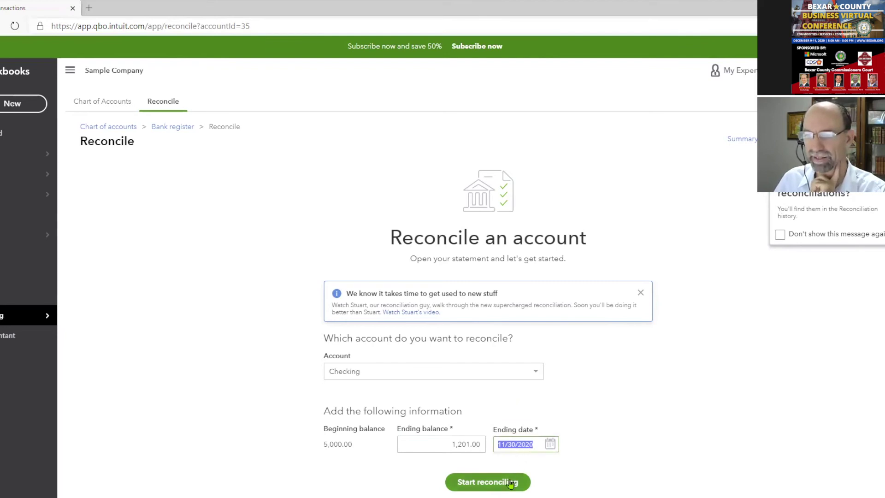
key(shift+Tab)
drag(322, 443, 329, 442)
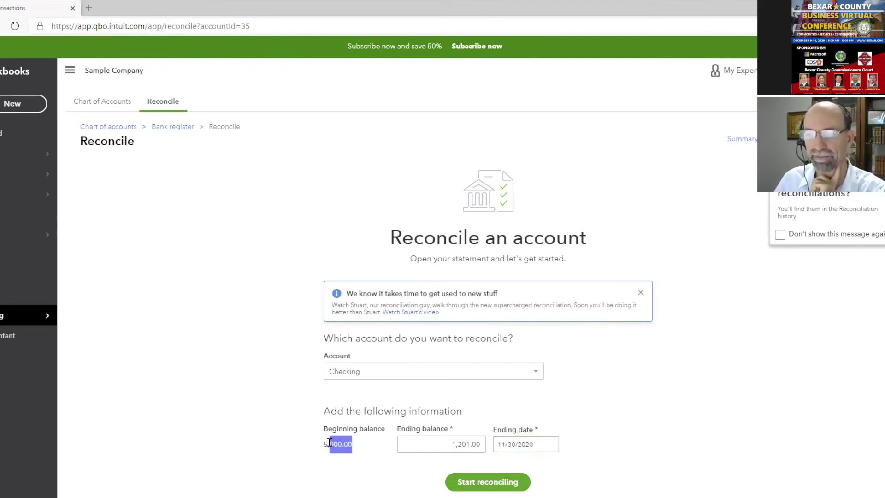
click(333, 444)
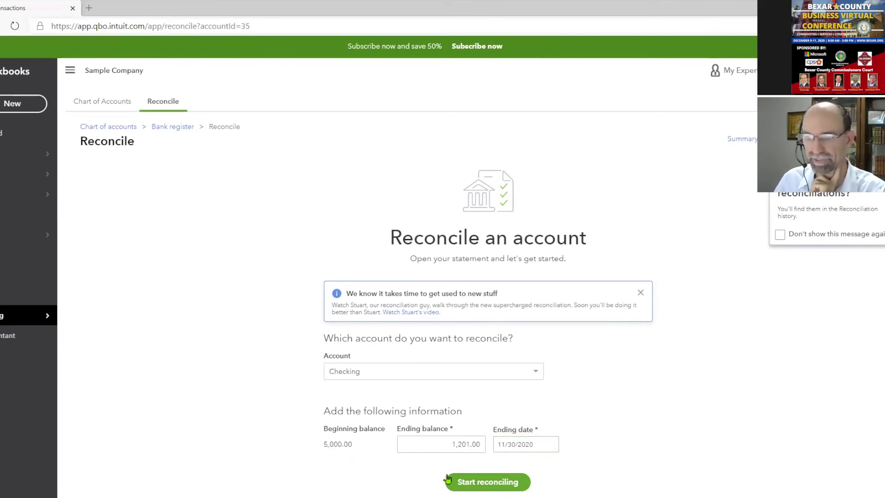
click(499, 484)
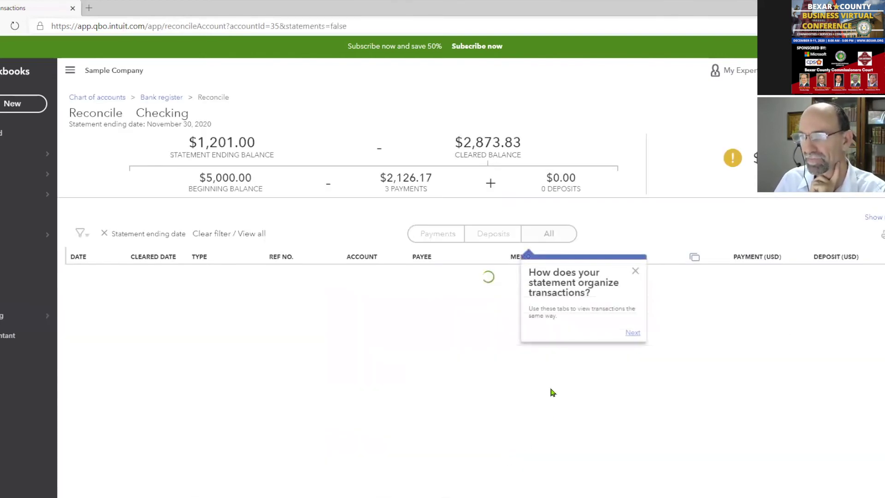
click(635, 272)
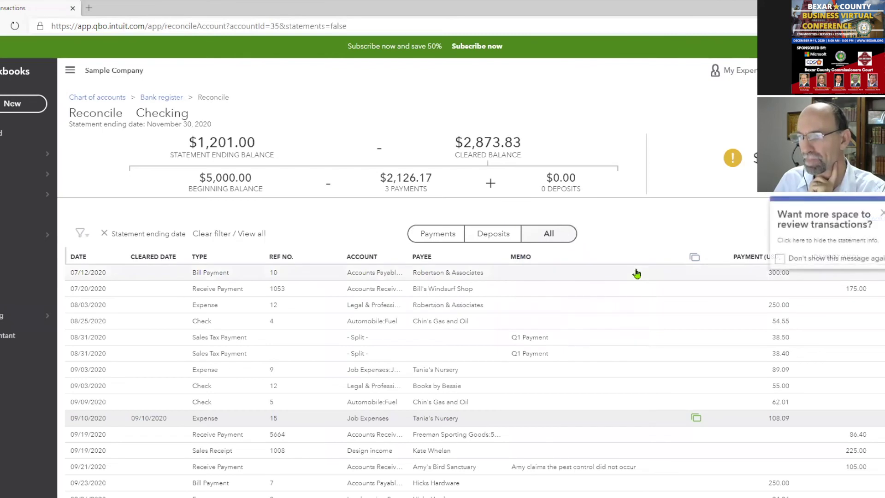
click(780, 260)
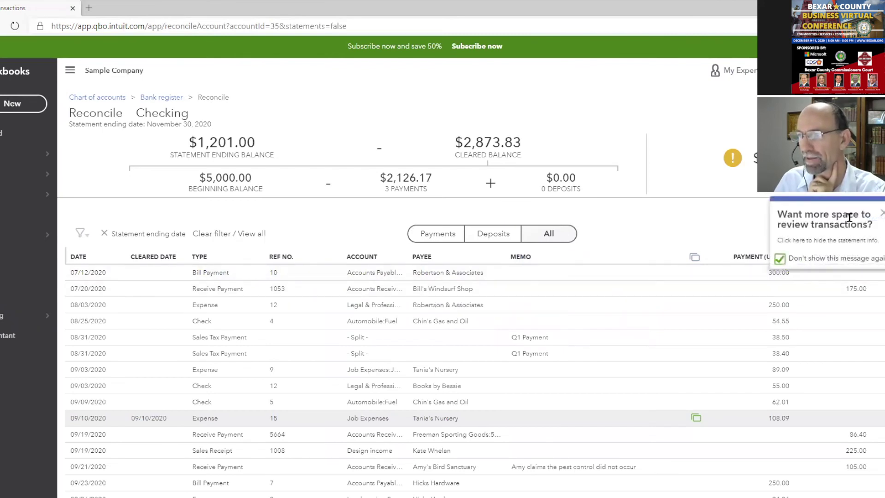
click(881, 215)
click(773, 290)
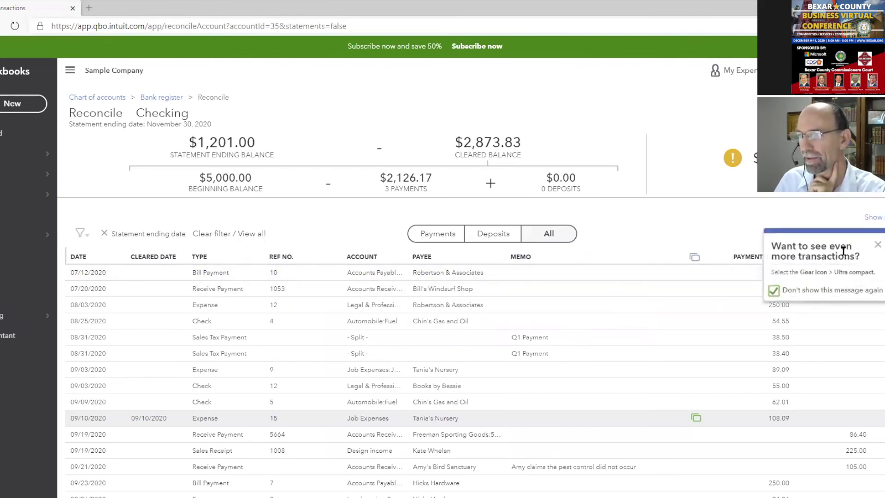
click(877, 246)
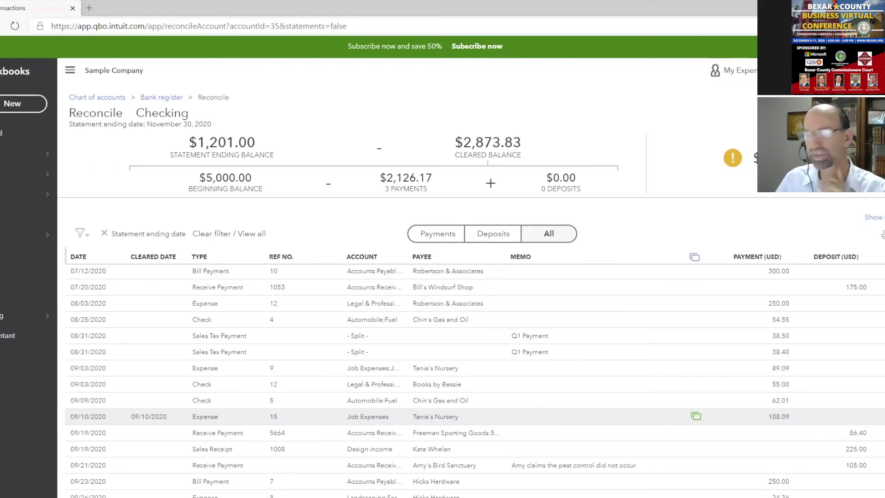
scroll(475, 381, down, 2)
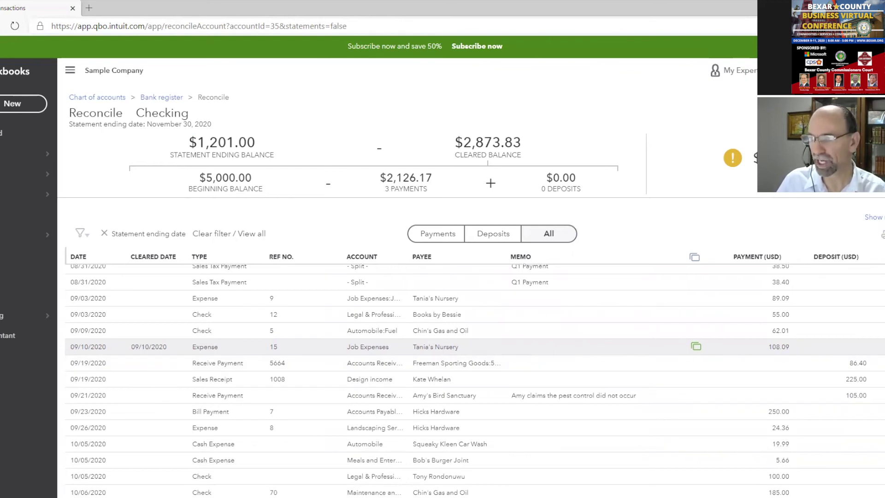
scroll(475, 381, down, 5)
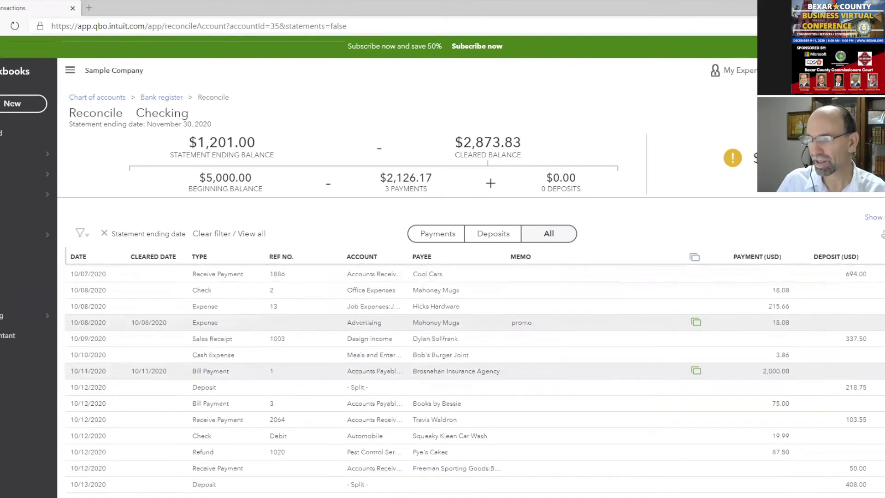
mouse_move(693, 334)
mouse_move(696, 366)
mouse_move(696, 316)
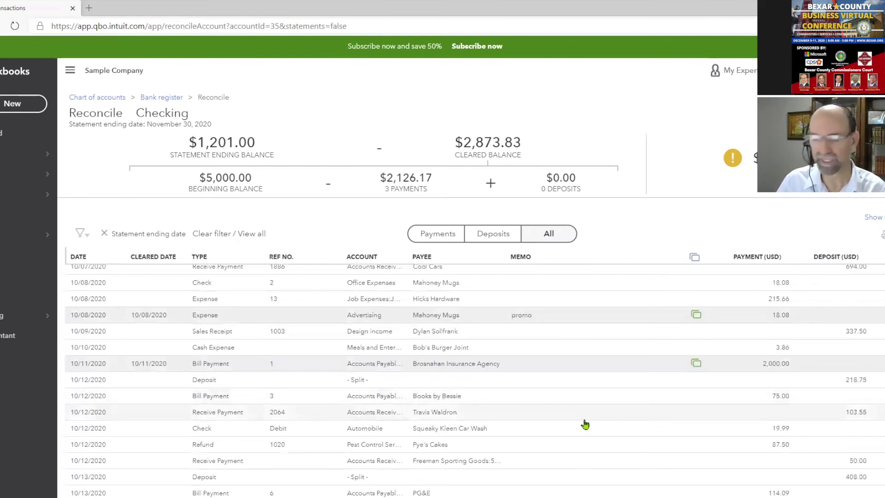
scroll(584, 423, down, 2)
scroll(584, 423, up, 6)
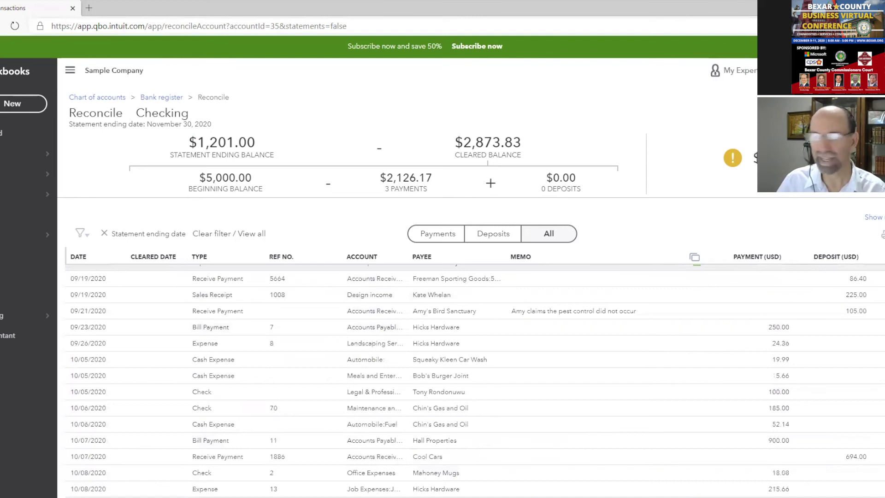
mouse_move(754, 161)
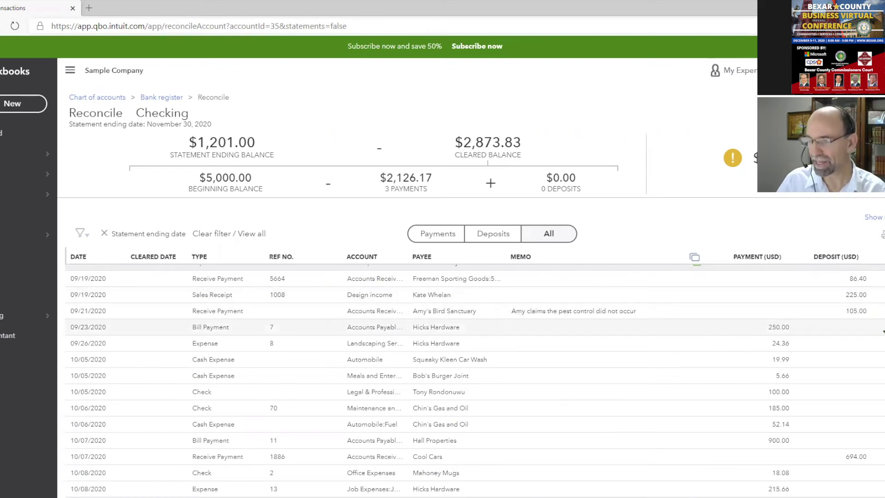
Clear the five deposits dated 07/20 through the 10/07 Cool Cars deposit
click(498, 244)
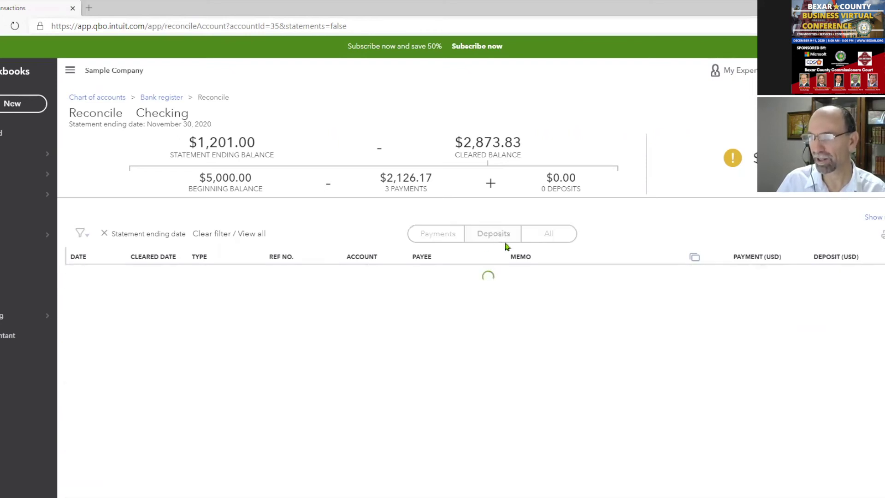
click(883, 272)
click(883, 288)
click(883, 305)
click(883, 320)
click(883, 337)
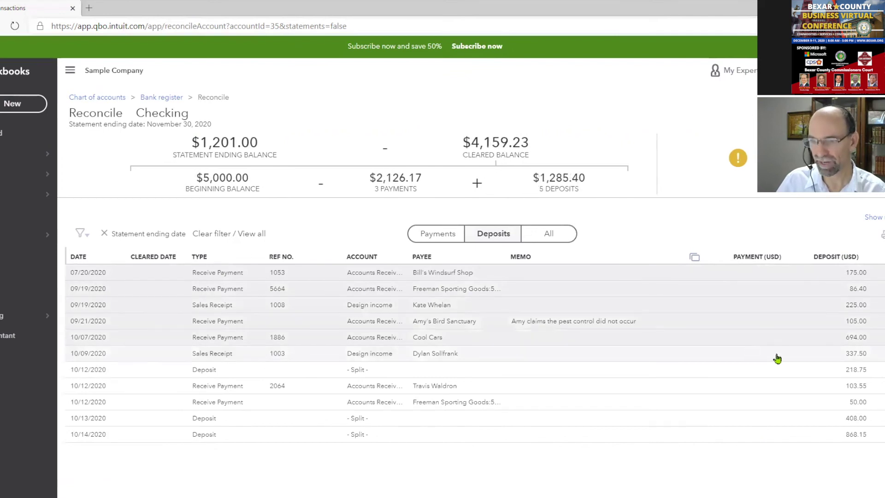
Clear the six payments from 07/12 through the 09/03 $89.09 expense
click(459, 237)
click(883, 272)
click(883, 289)
click(883, 305)
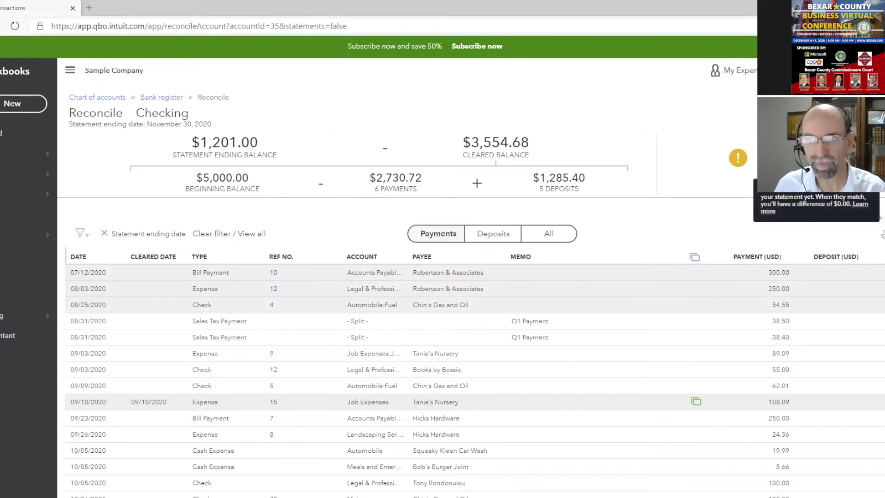
click(882, 321)
click(883, 337)
click(882, 353)
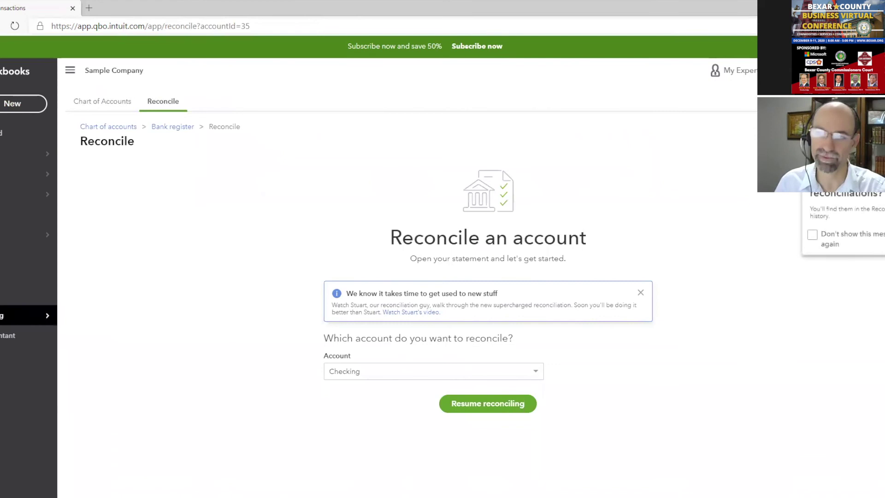
Sort the Checking bank transactions oldest first, then head back to Reconcile
mouse_move(28, 194)
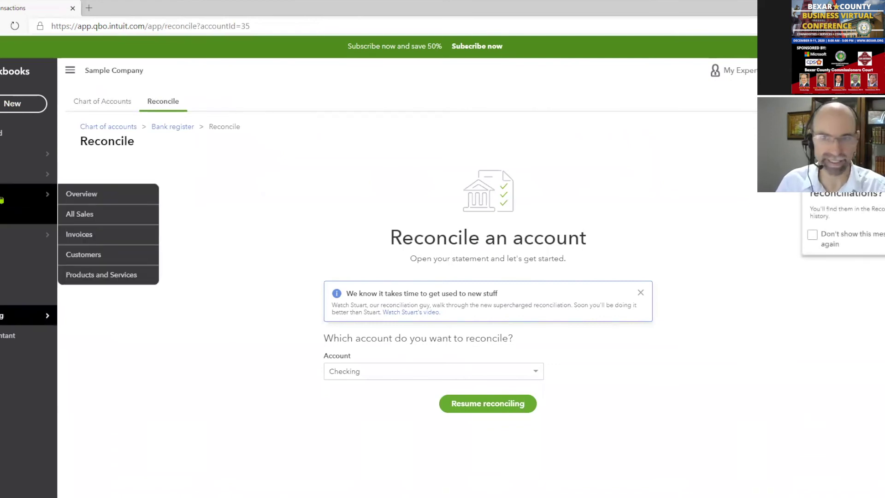
click(11, 156)
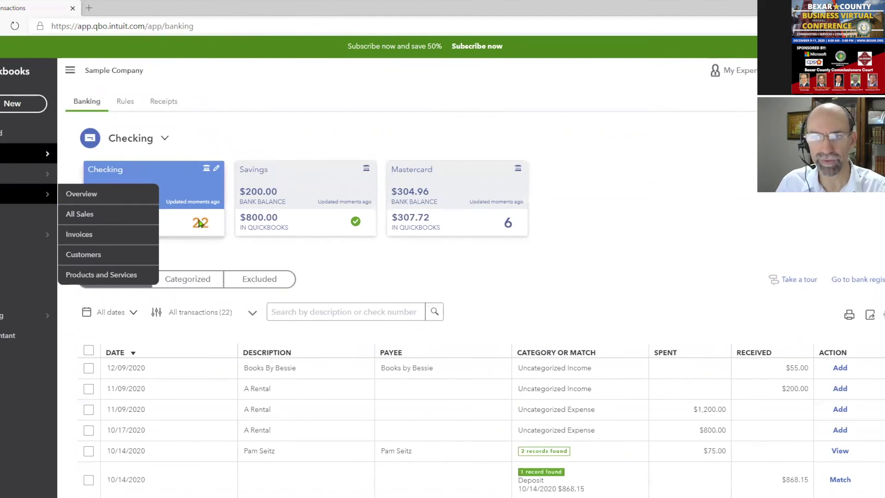
click(119, 353)
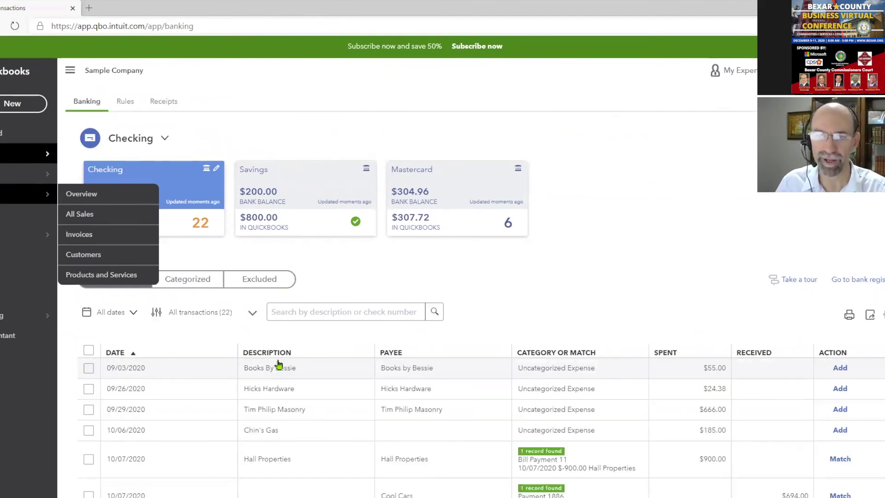
scroll(254, 375, down, 10)
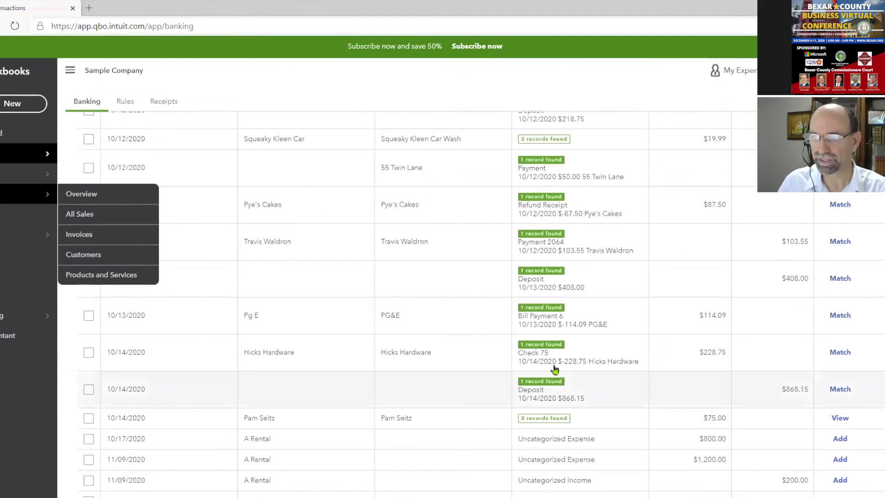
scroll(794, 310, up, 3)
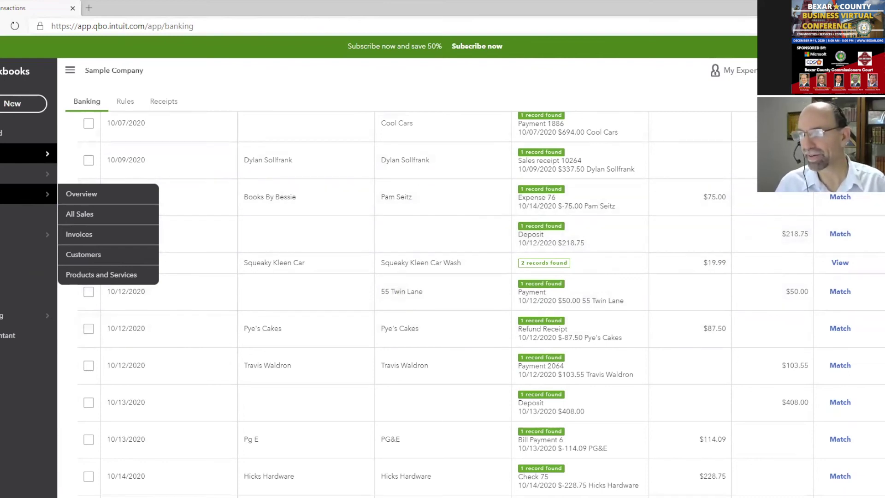
click(848, 71)
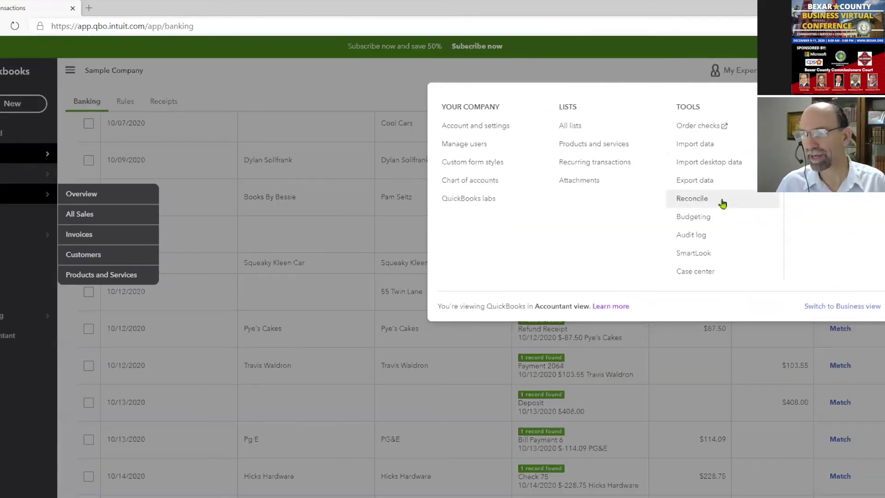
click(666, 199)
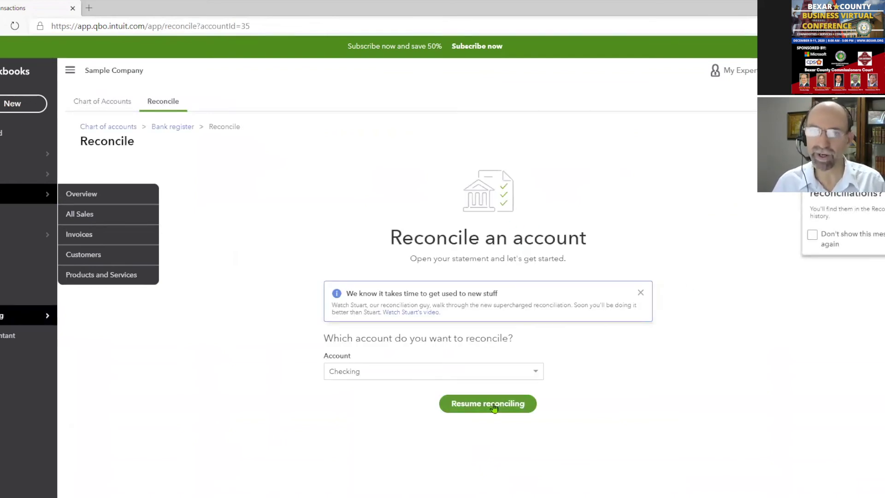
Resume the Checking reconciliation and select all listed payments as cleared
click(493, 405)
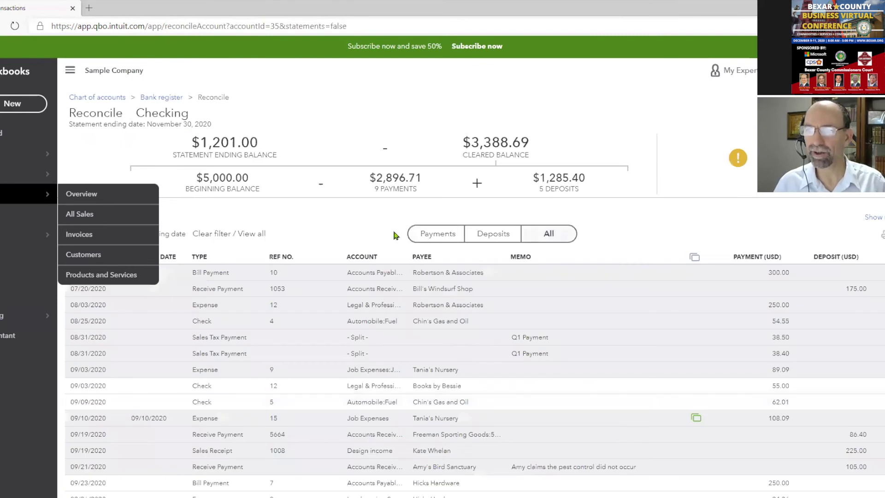
drag(374, 178, 424, 184)
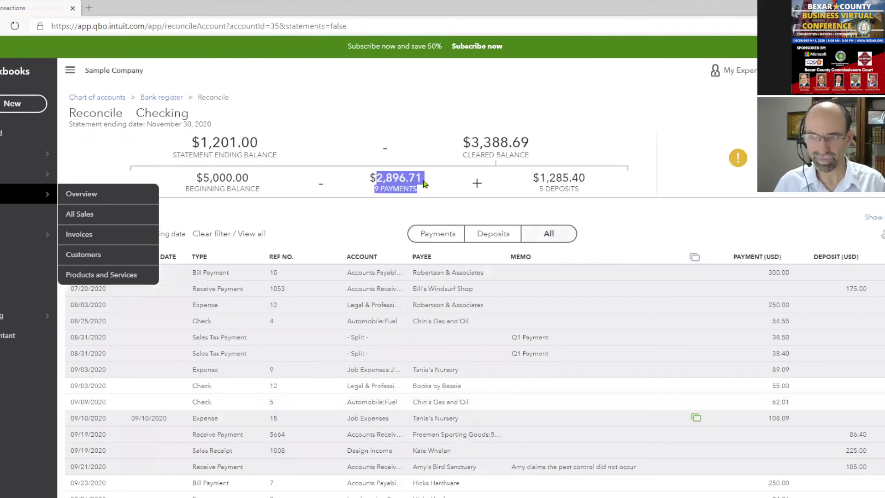
click(436, 233)
scroll(474, 383, down, 5)
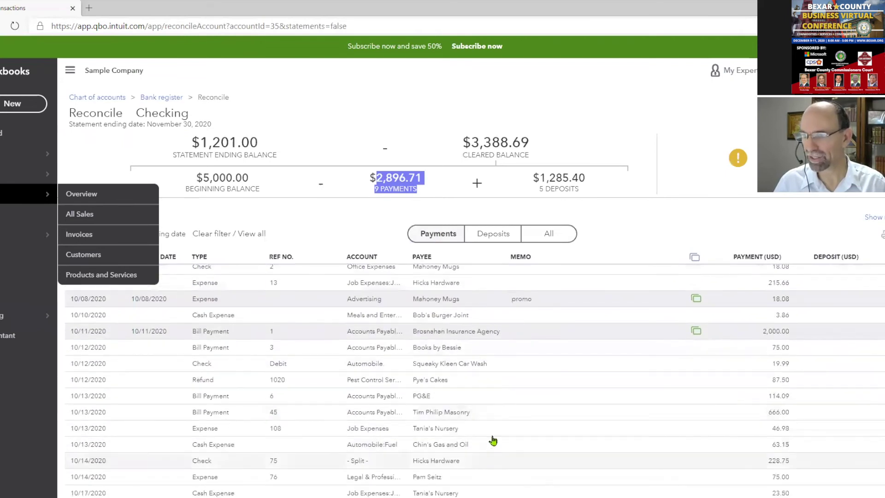
scroll(490, 470, up, 5)
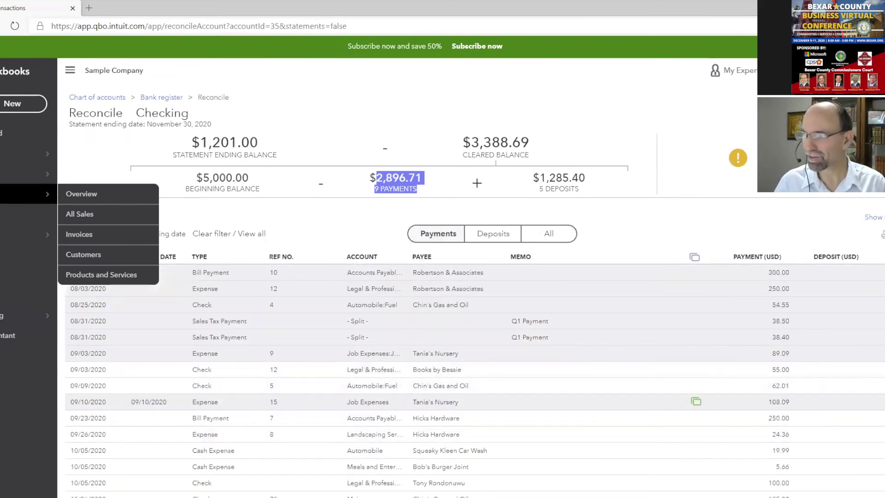
click(878, 257)
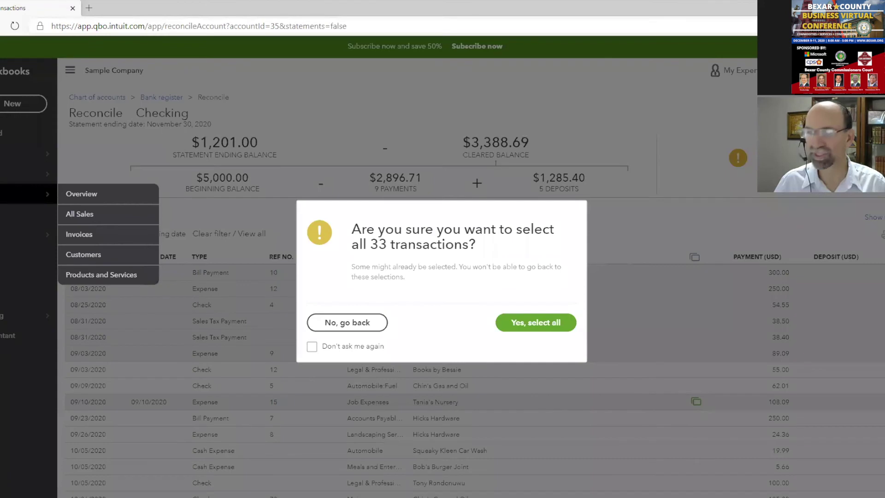
Confirm clearing all 33 payments, then clear all 11 deposits
click(536, 322)
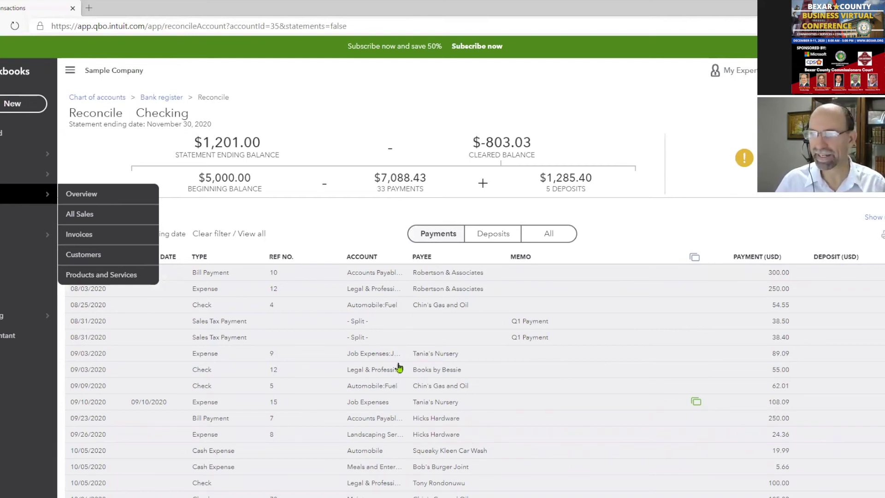
click(498, 238)
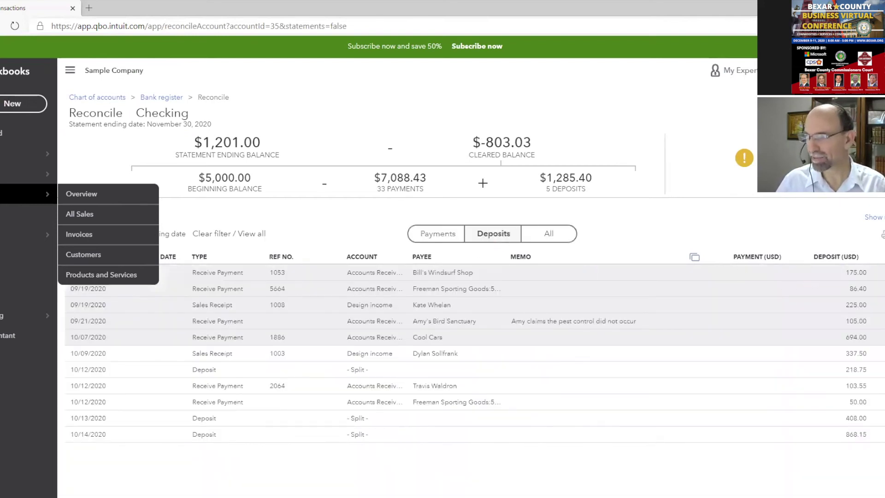
click(878, 257)
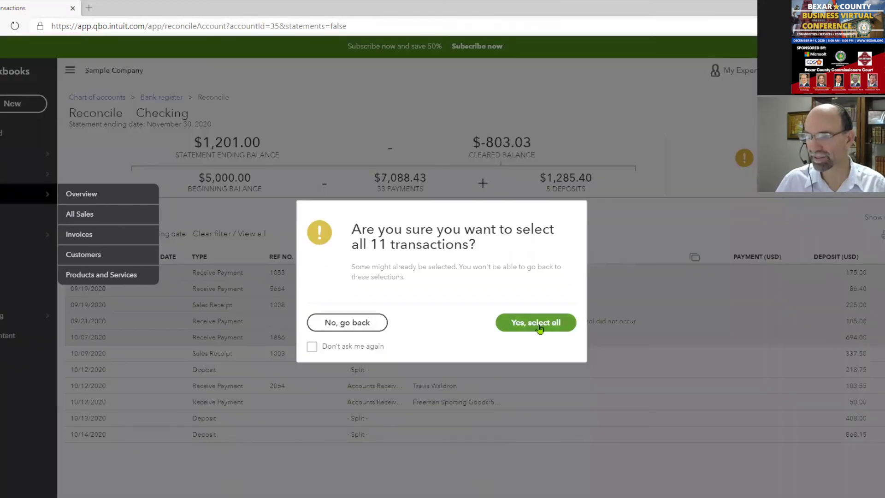
click(534, 322)
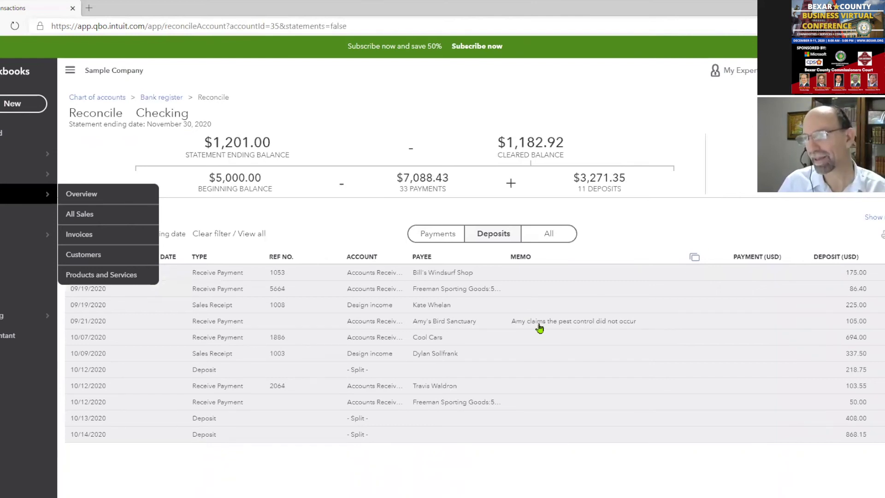
Unclear the 10/12/2020 $50.00 Freeman deposit and view the payments list
mouse_move(846, 156)
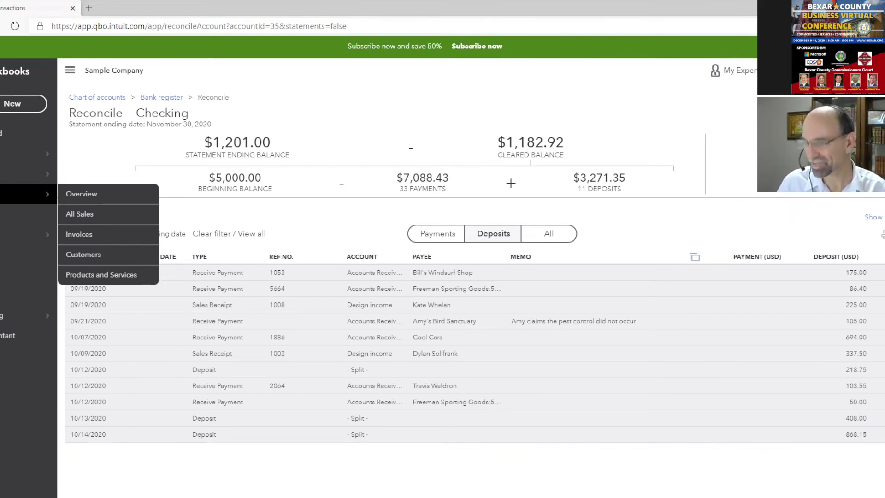
click(884, 402)
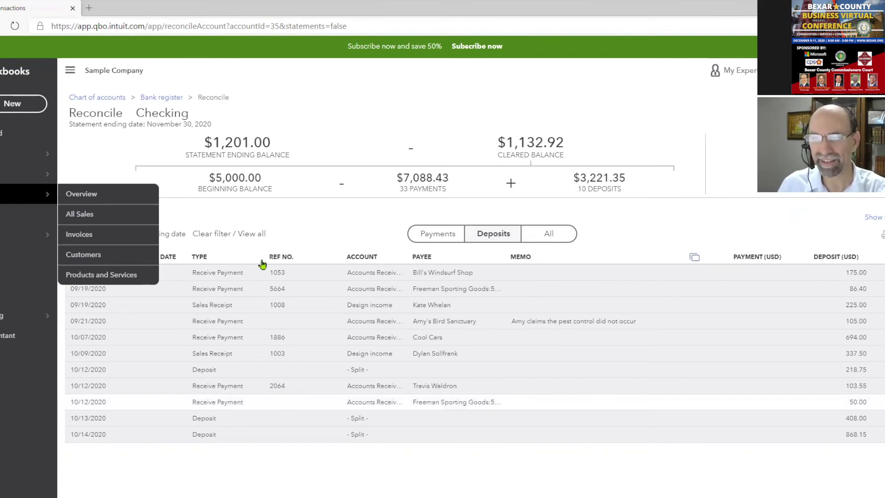
click(438, 237)
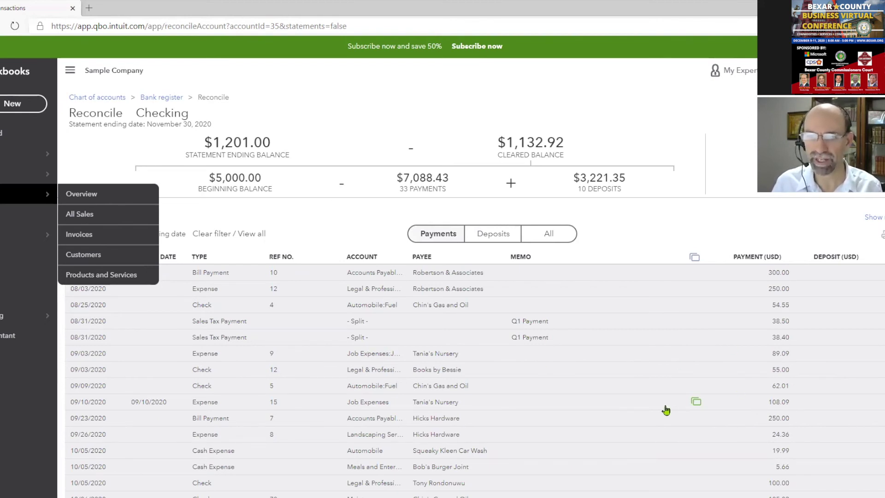
scroll(665, 409, down, 5)
Re-clear the $50.00 Freeman deposit, restoring a $1,182.92 cleared balance, then open + New
scroll(665, 410, up, 5)
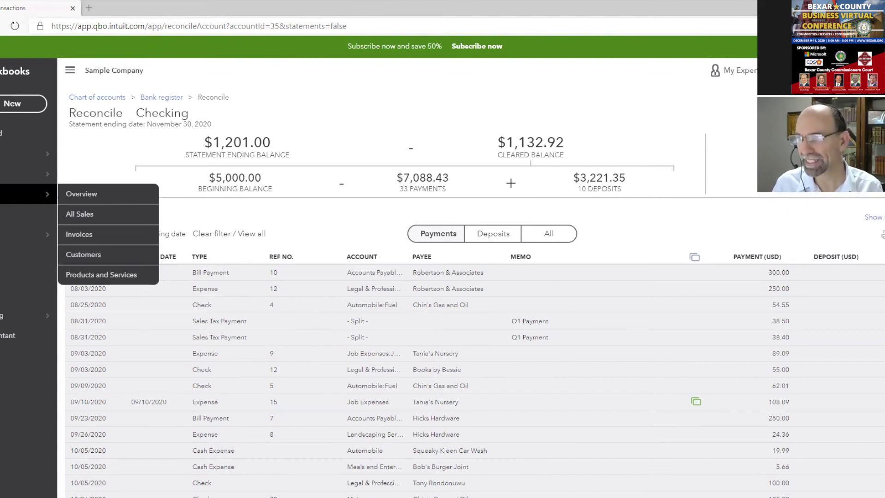
click(496, 237)
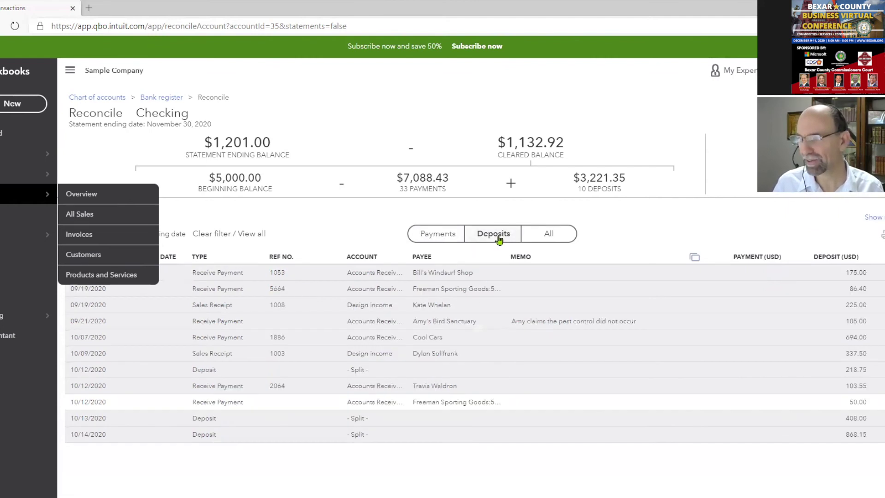
click(876, 401)
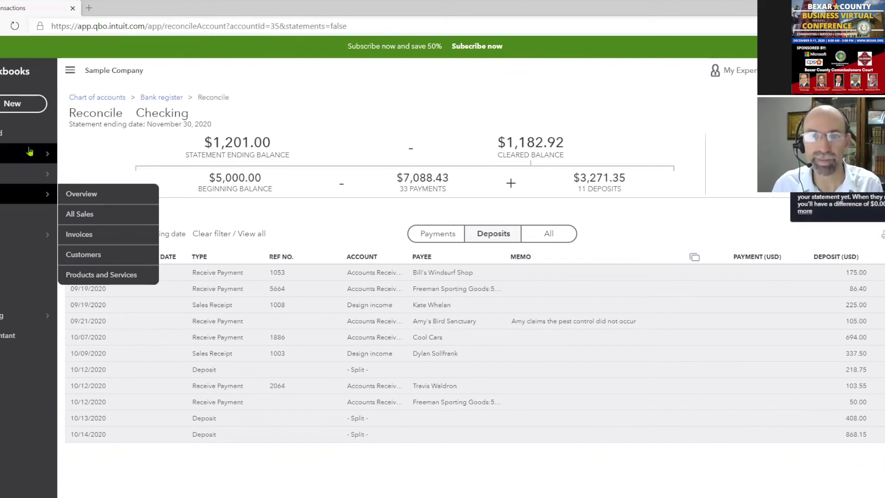
click(12, 104)
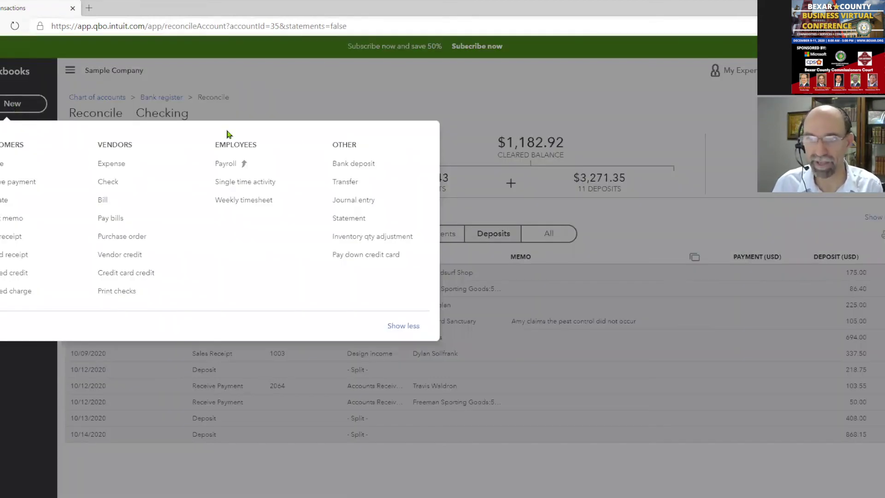
Start a bank deposit with an Advertising funds line of 18.08
click(375, 167)
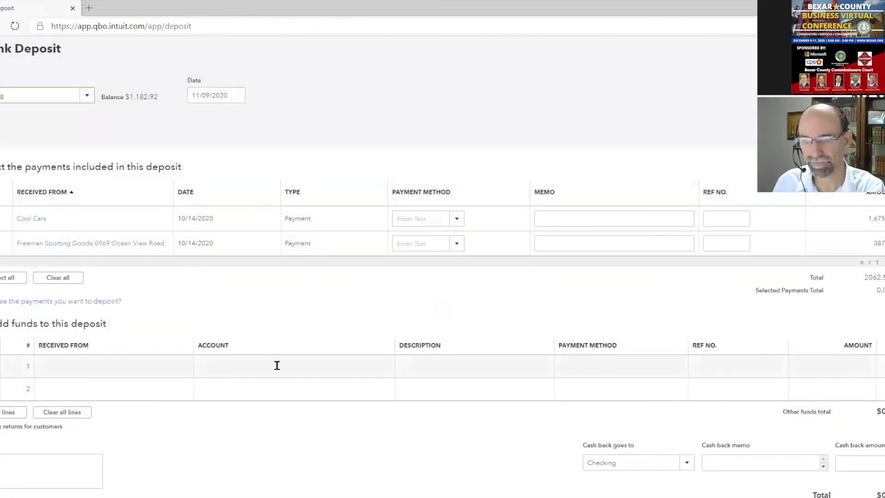
click(277, 365)
text(adv)
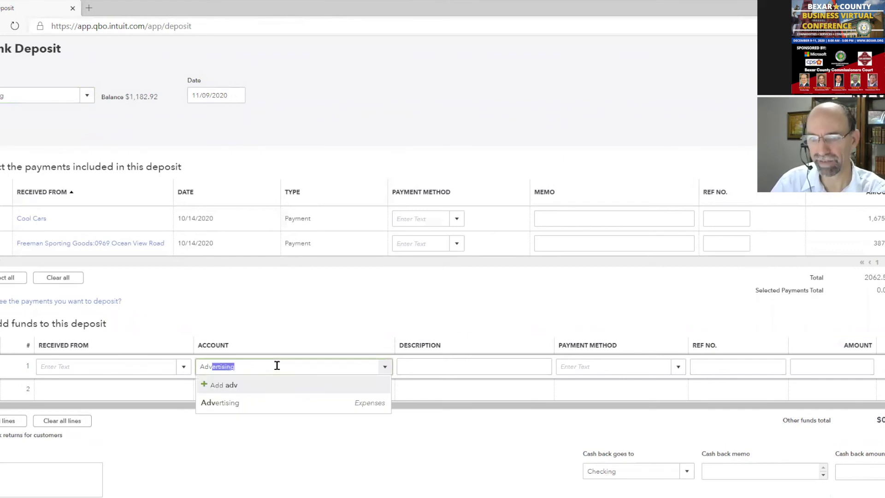
click(286, 401)
click(817, 368)
text(18.08)
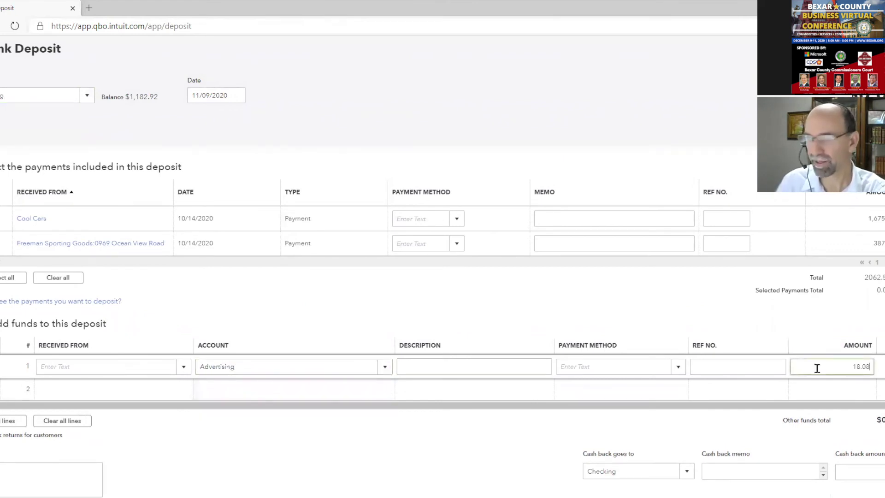
click(216, 95)
Date the deposit 11/05/2020, set Mahoney Mugs as payer, and save it
click(236, 95)
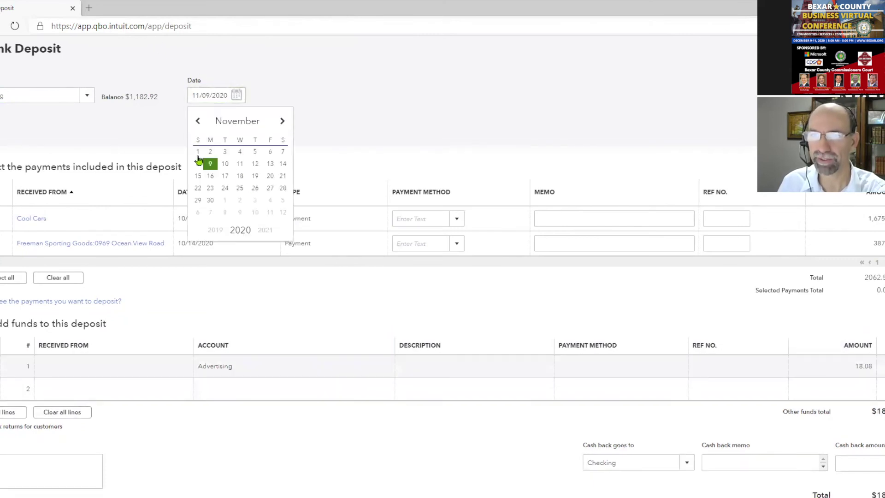
click(256, 153)
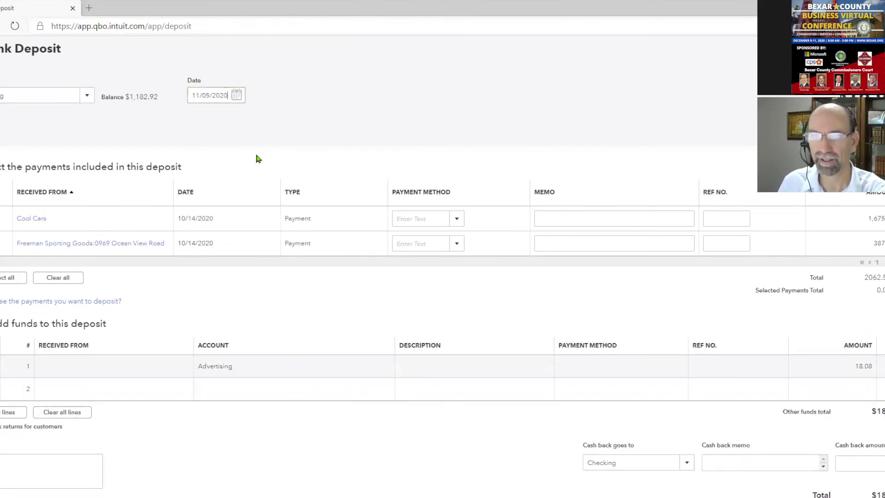
click(129, 376)
text(cool)
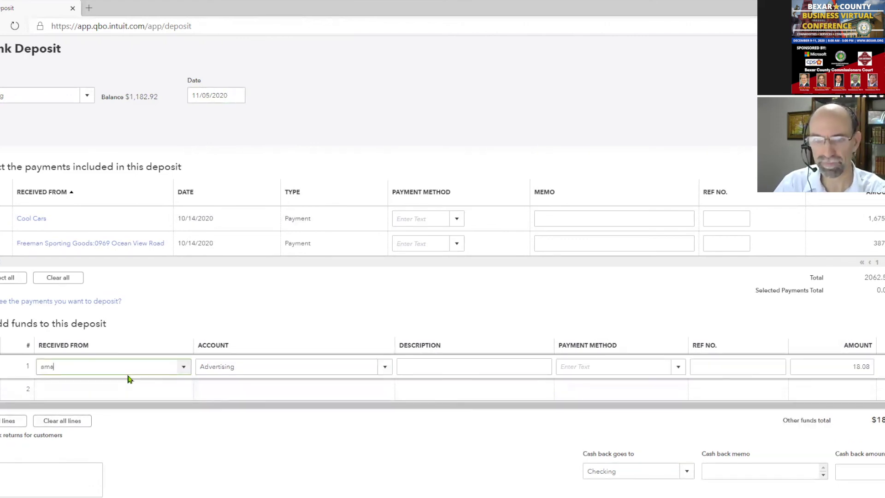
key(BackSpace)
key(BackSpace)
key(BackSpace)
key(BackSpace)
text(m)
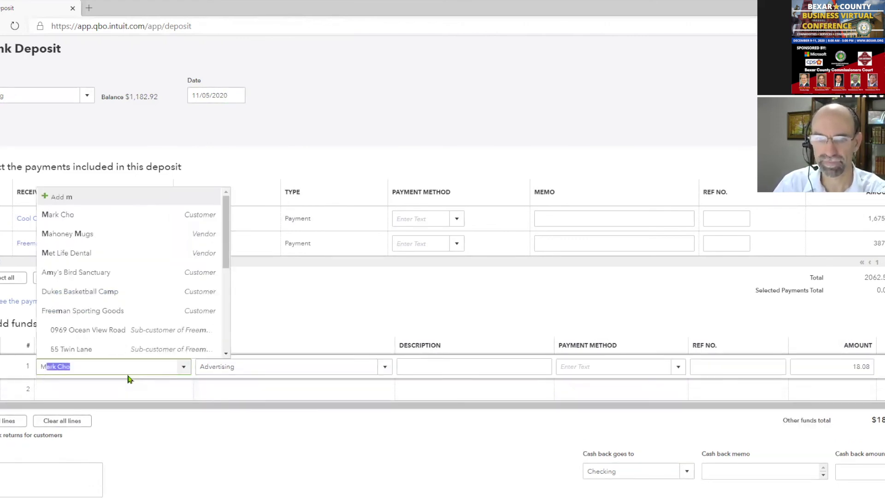
text(a)
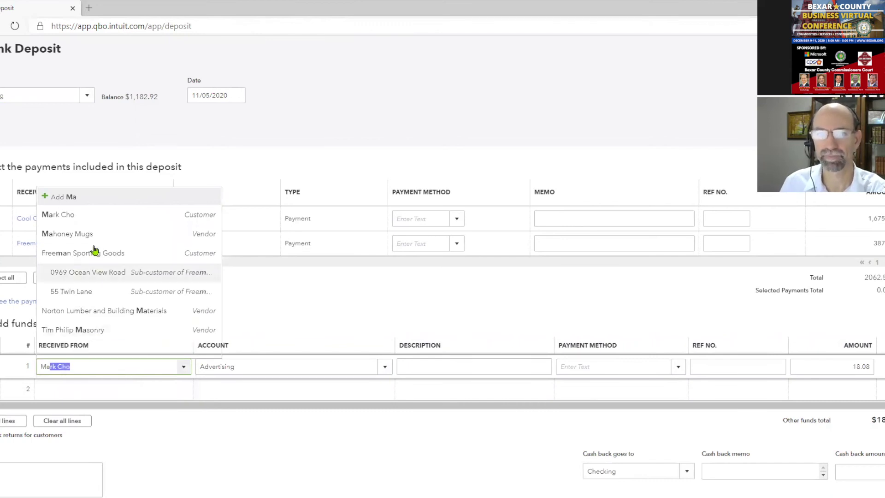
click(94, 236)
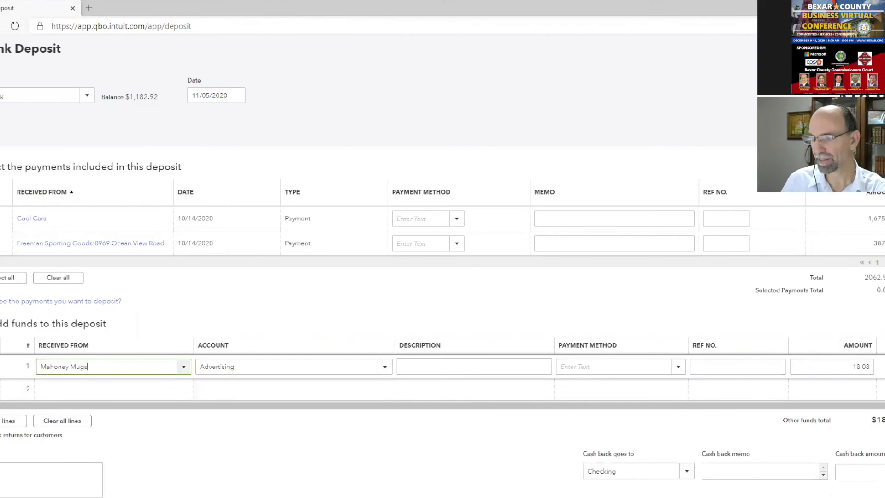
click(857, 493)
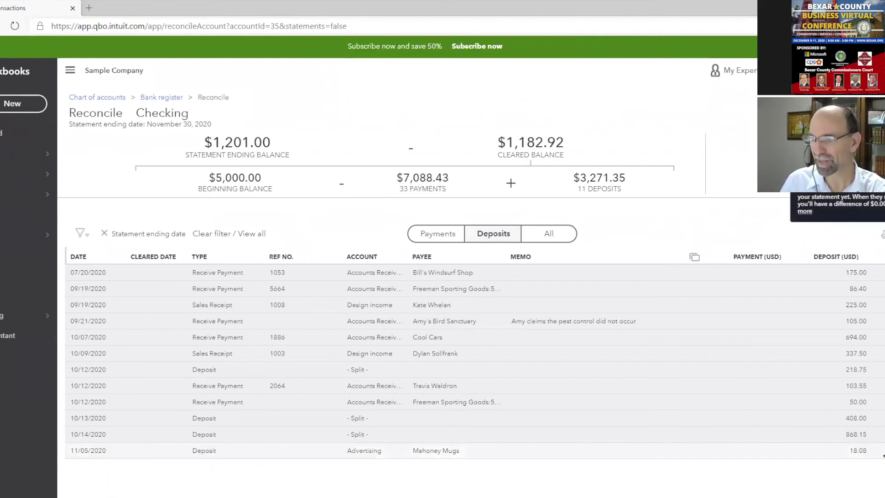
Clear the $18.08 Mahoney Mugs deposit to match $1,201.00, finish, and return to the slides
click(883, 451)
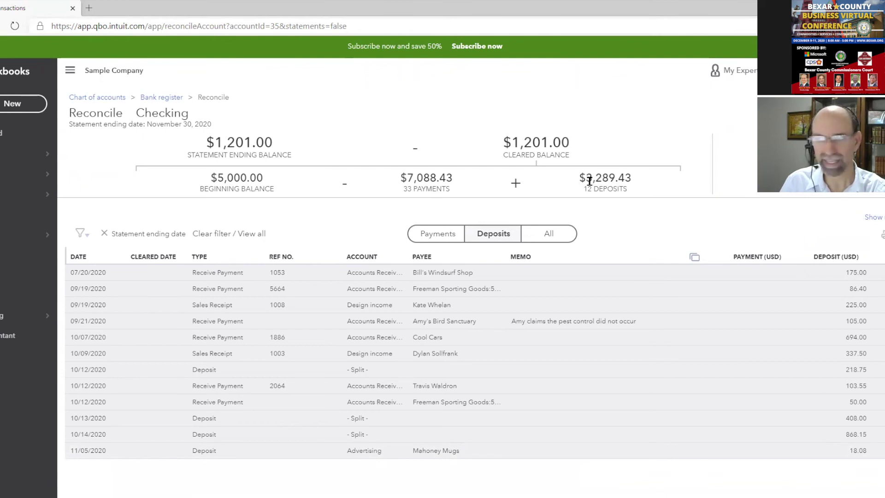
mouse_move(583, 188)
mouse_down()
mouse_move(623, 185)
mouse_move(576, 177)
mouse_up()
drag(404, 189, 428, 188)
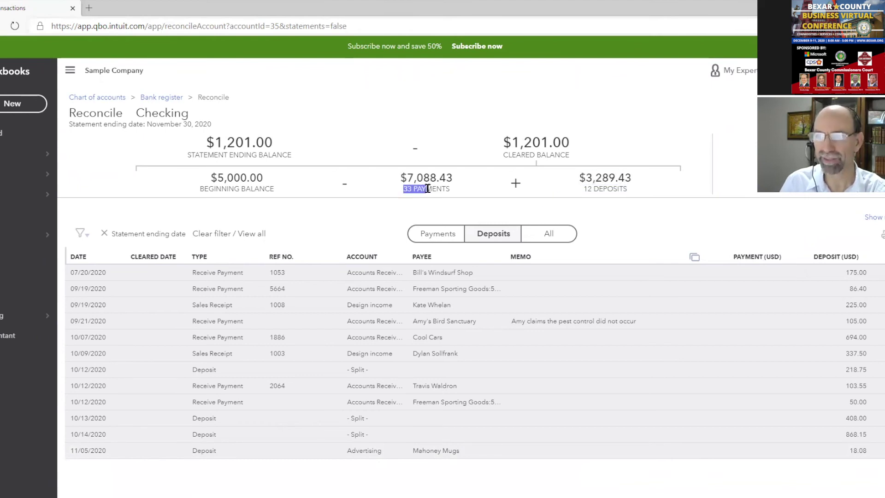
click(444, 241)
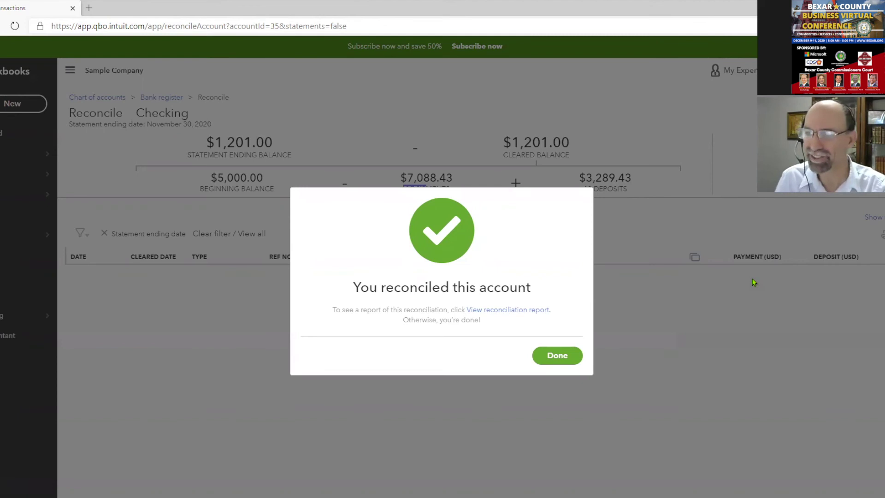
click(574, 355)
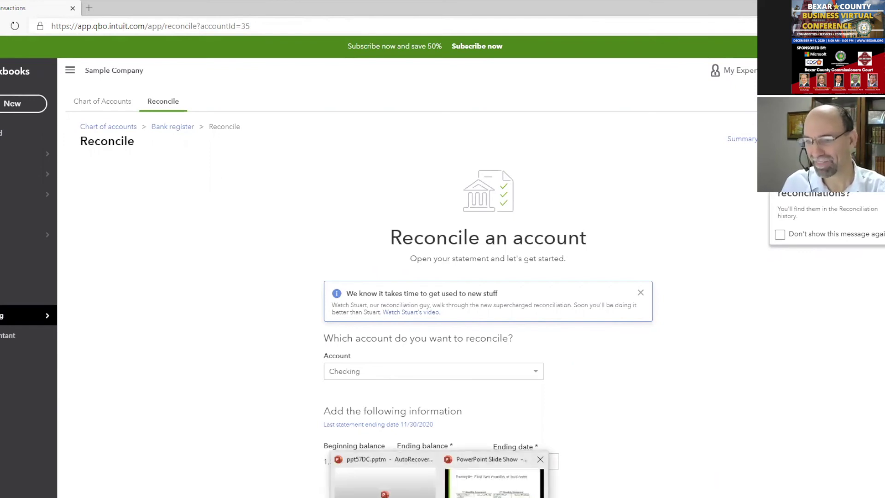
click(530, 461)
Jump the slide show to slide 15, 'P&L (Cash or Accrual)', via Go to Slide
right_click(397, 202)
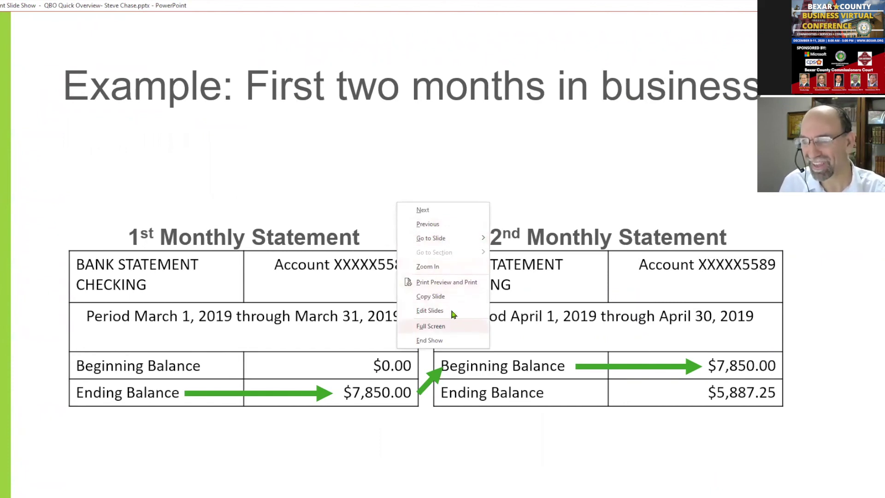
mouse_move(454, 244)
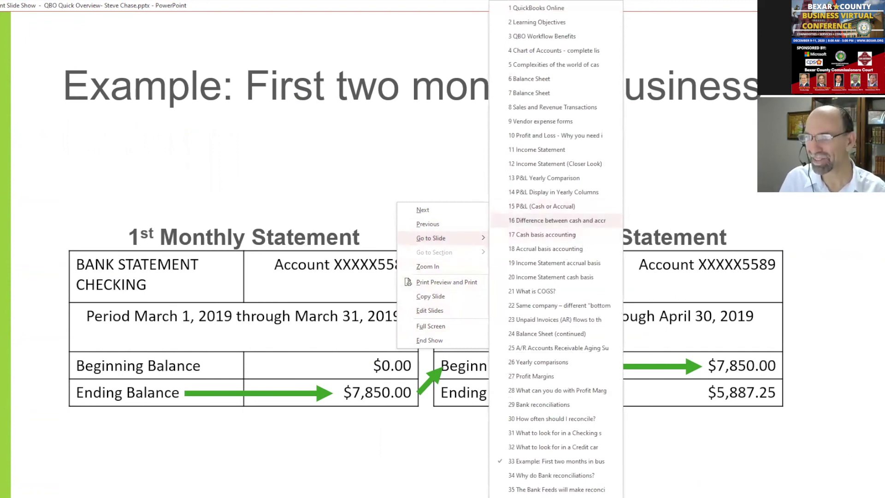
click(541, 206)
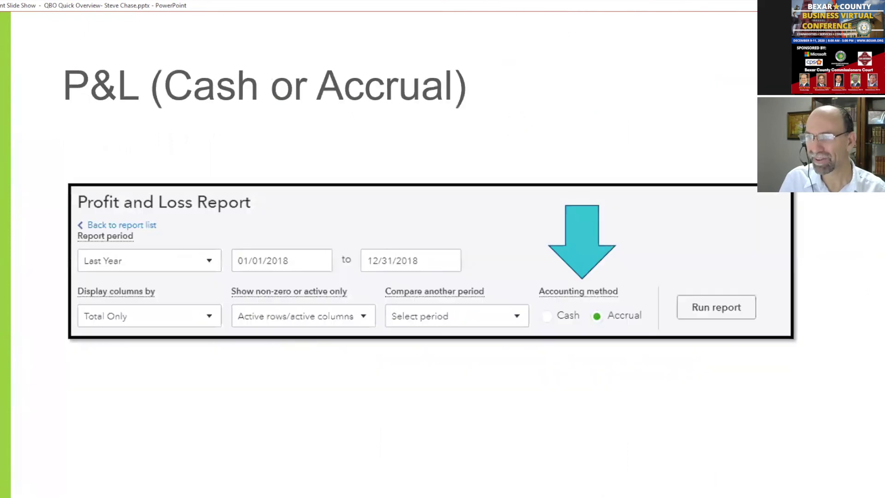
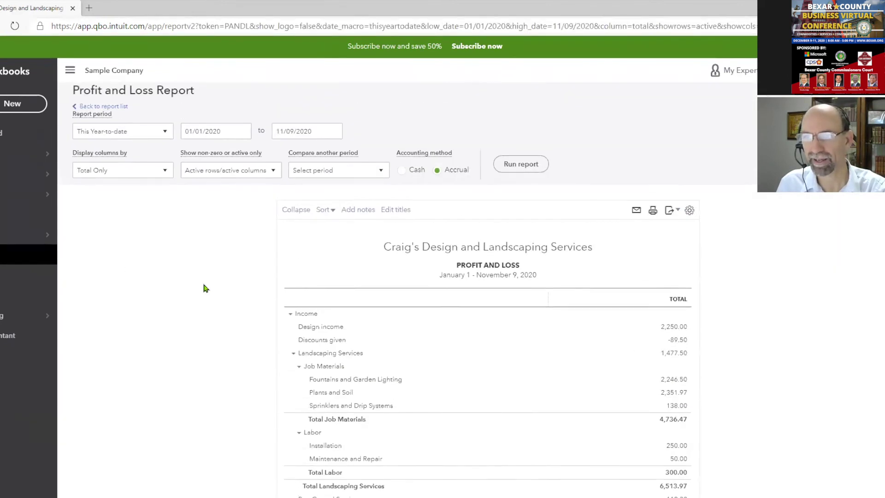
Rerun the Profit and Loss as a Custom period ending 12/31/2020
click(152, 153)
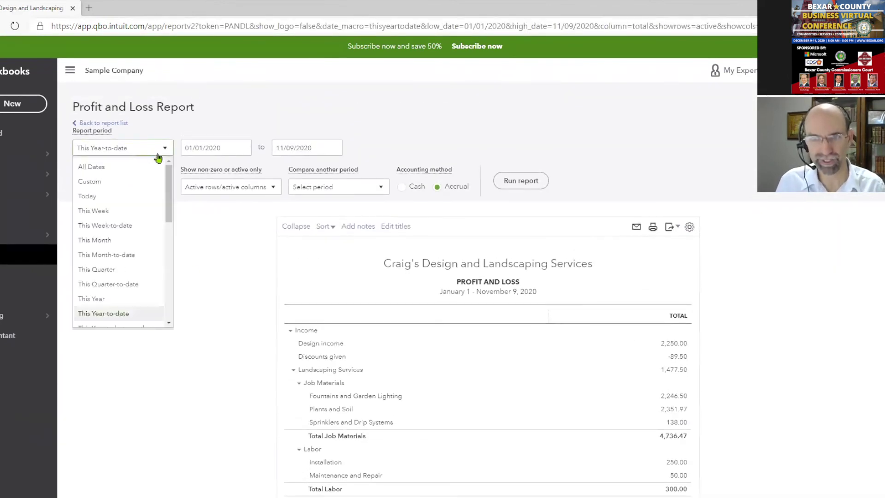
click(141, 181)
click(240, 151)
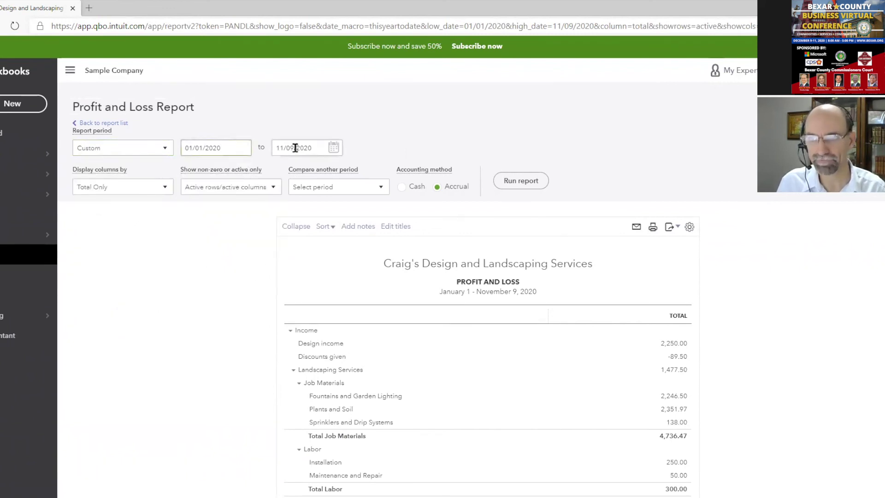
click(335, 148)
click(368, 174)
click(367, 173)
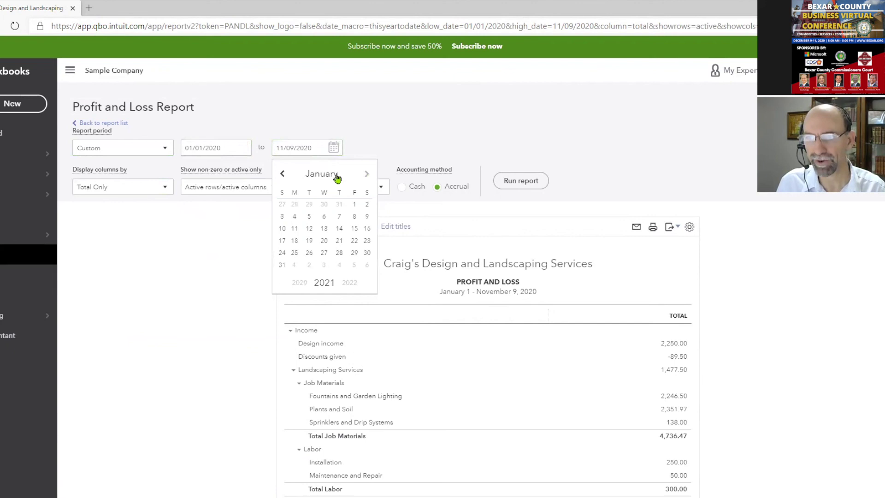
click(283, 173)
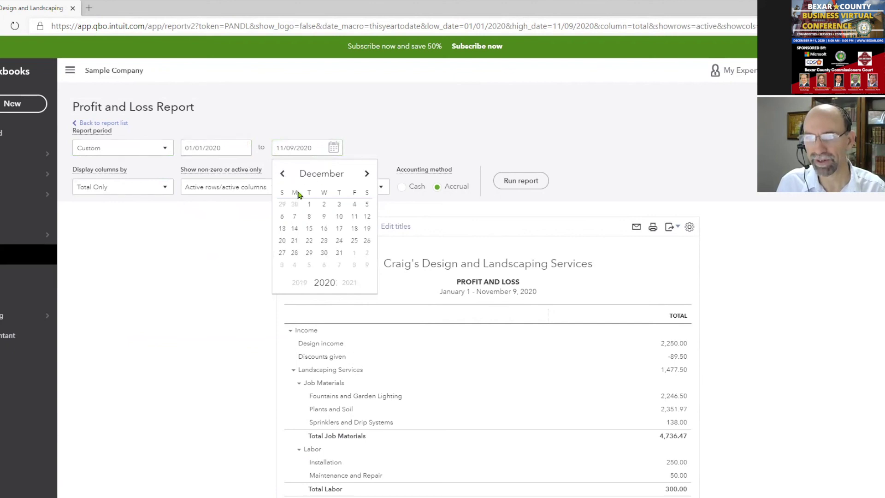
click(338, 253)
click(514, 182)
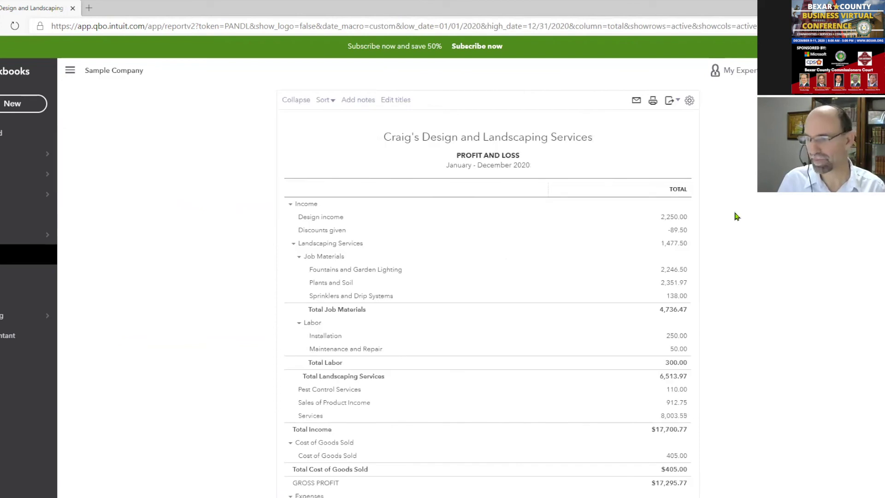
Scroll through the January–December 2020 report showing $3,992.46 net income
scroll(759, 317, up, 3)
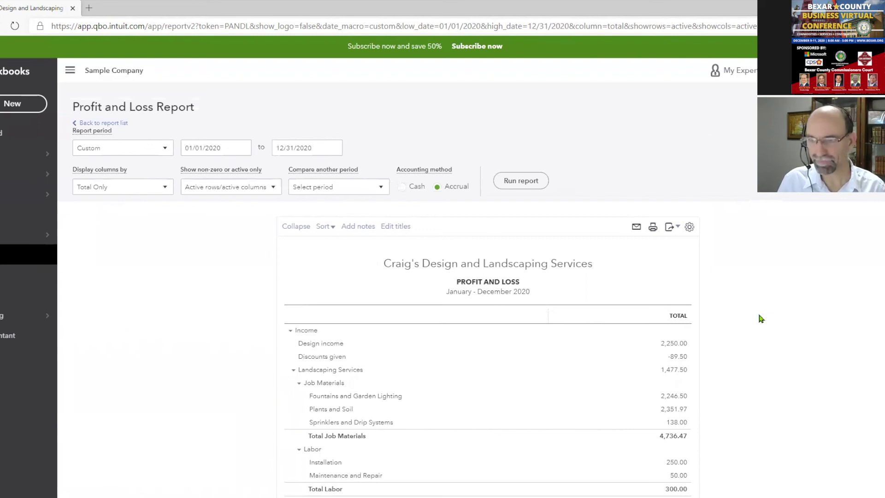
scroll(761, 318, down, 3)
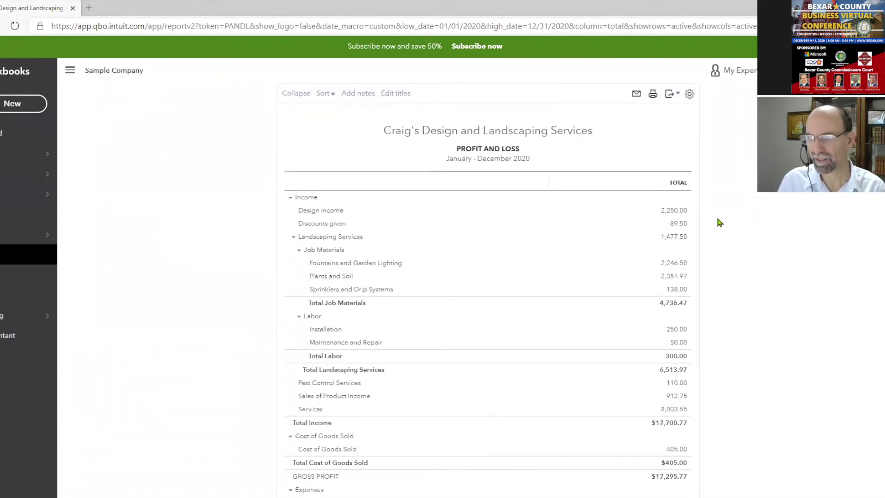
scroll(699, 314, down, 3)
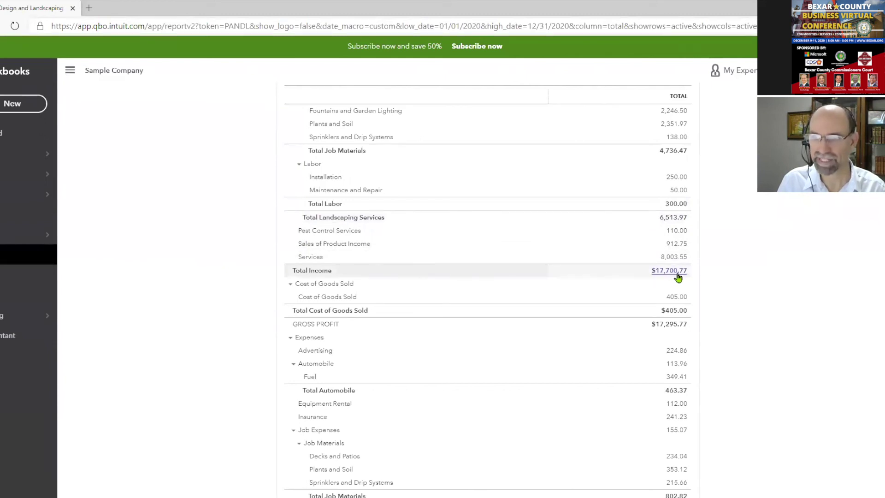
scroll(733, 314, down, 3)
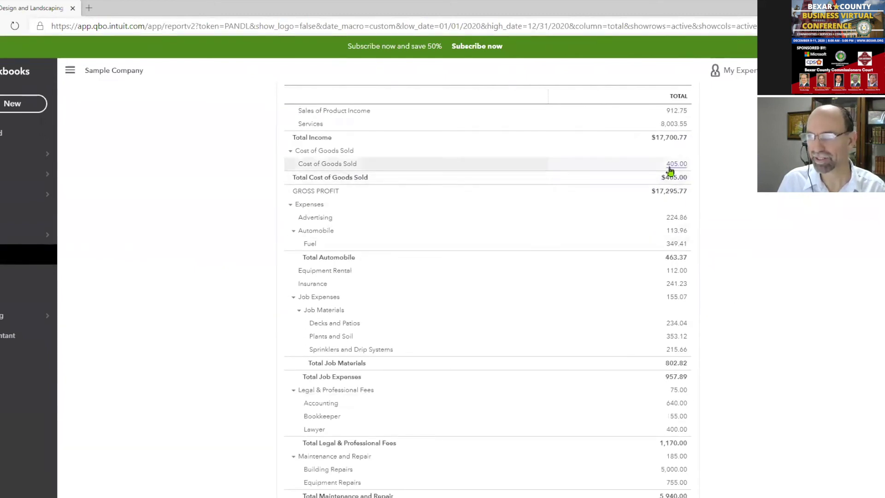
scroll(678, 323, down, 5)
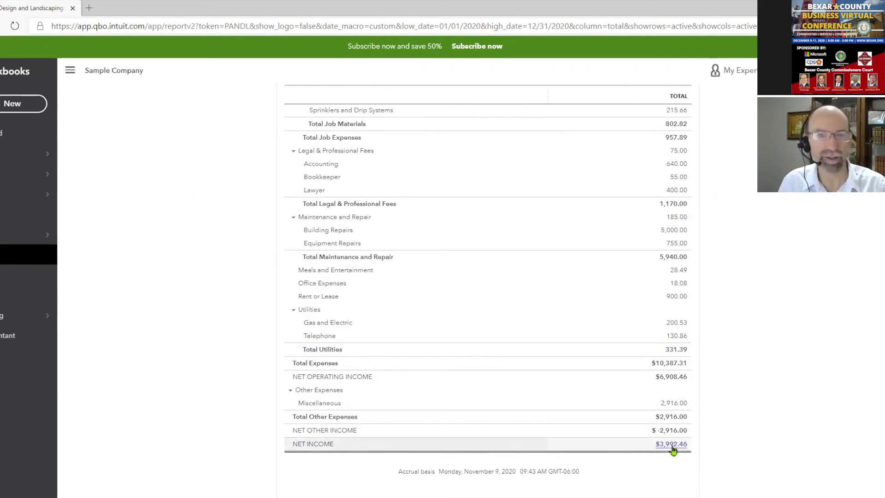
scroll(760, 386, up, 15)
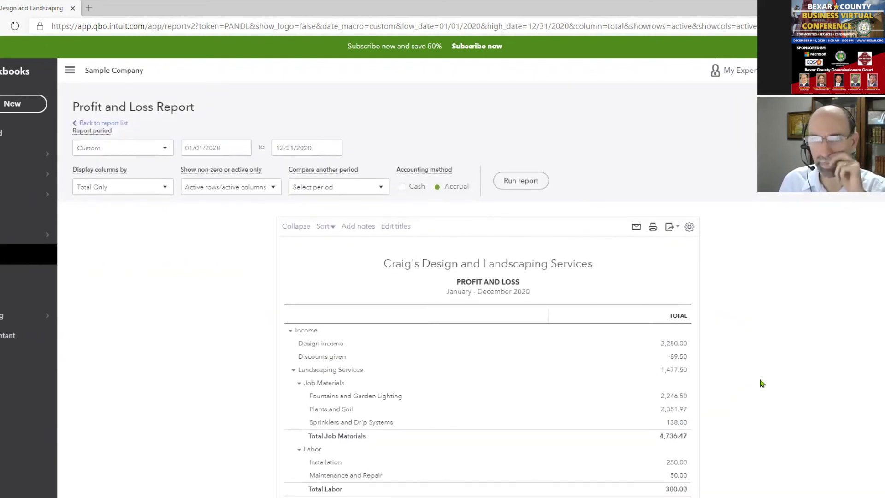
Run the Profit and Loss with both start and end dates set to 11/09/2020
click(231, 147)
key(t)
click(279, 147)
key(t)
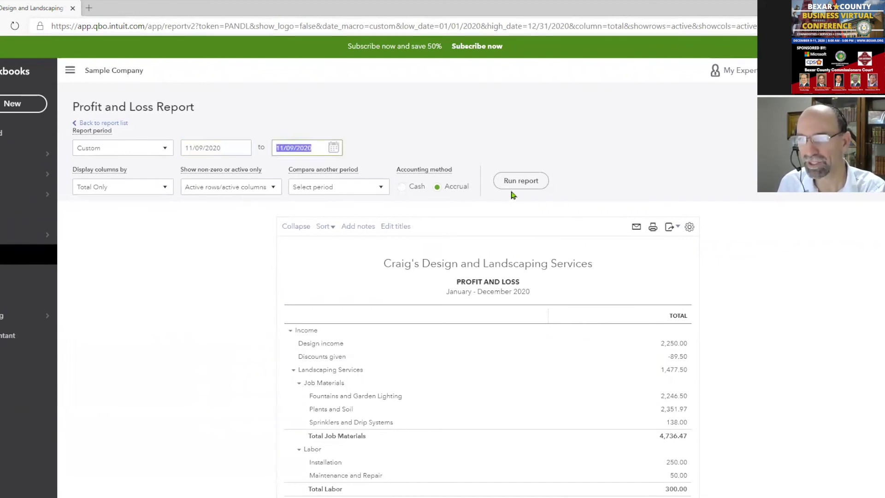
click(514, 187)
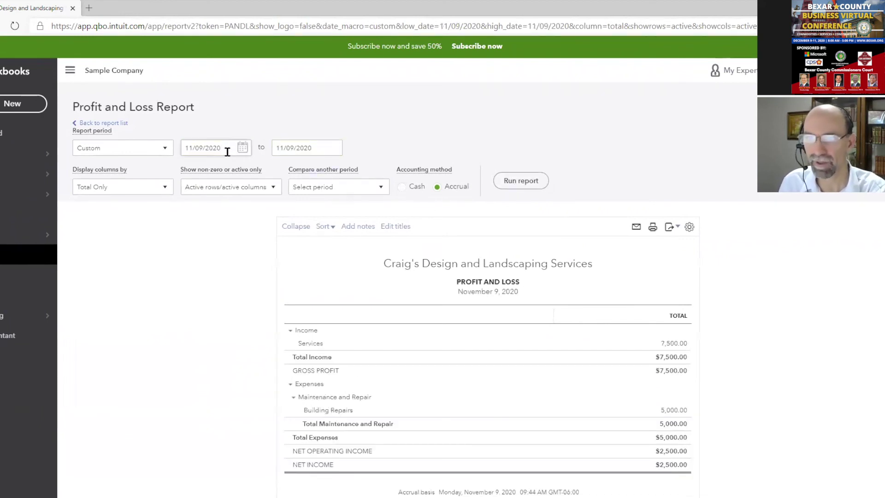
click(242, 147)
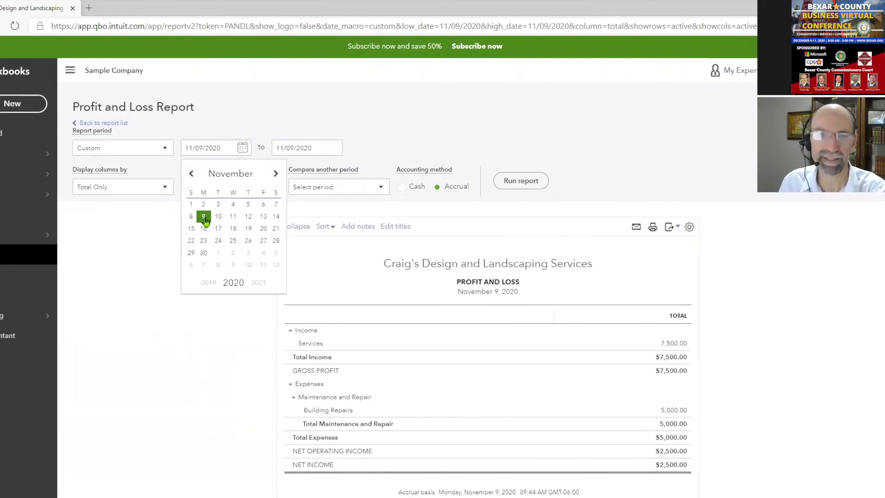
click(206, 219)
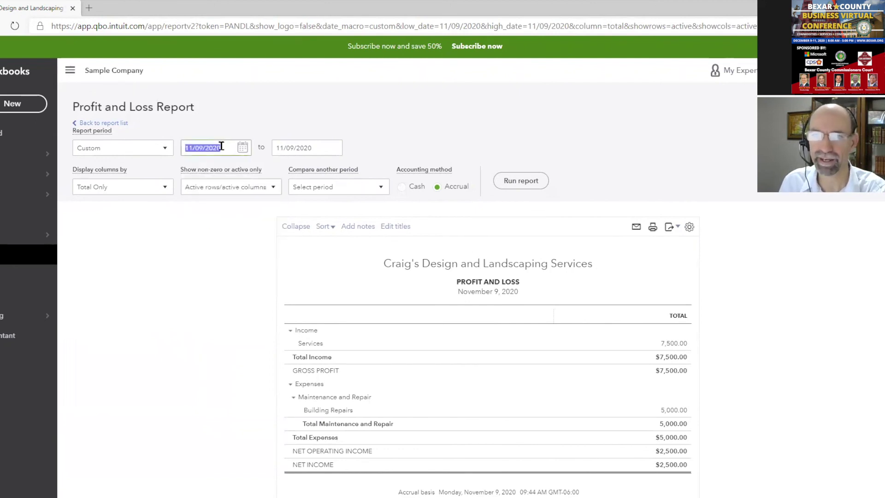
click(333, 148)
click(295, 217)
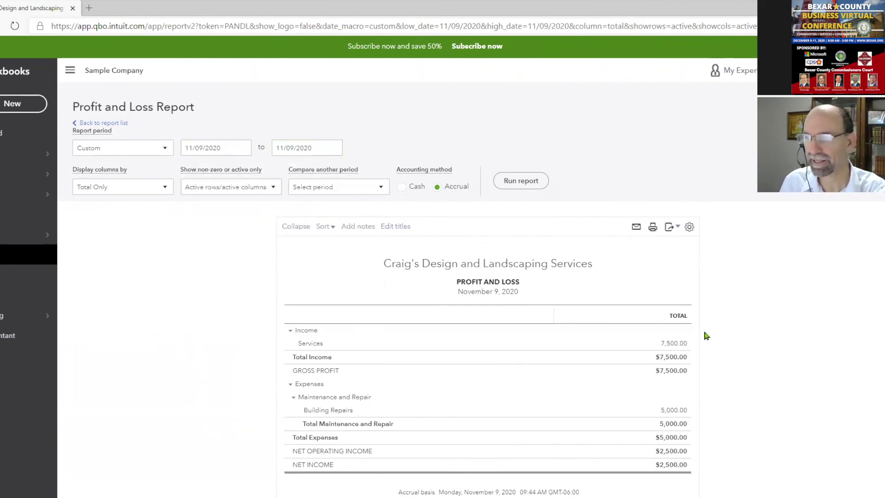
scroll(768, 378, down, 1)
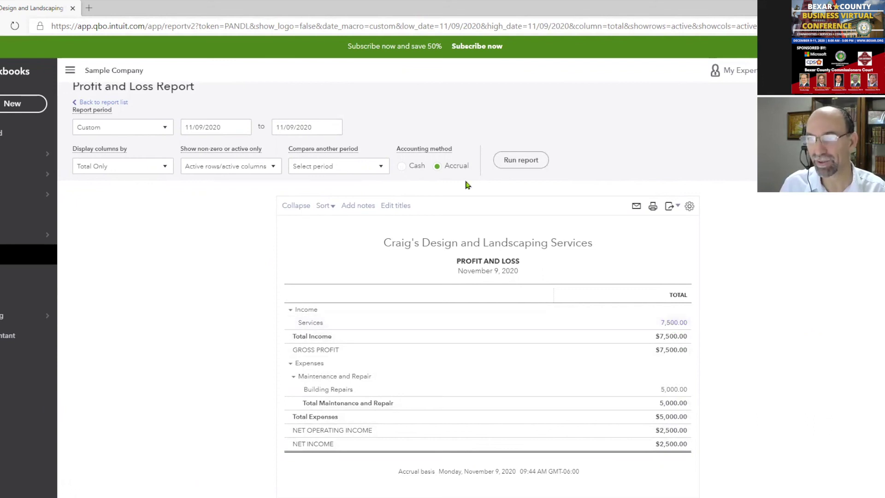
Rerun it on Cash basis, which shows no data, then rerun on Accrual
click(402, 166)
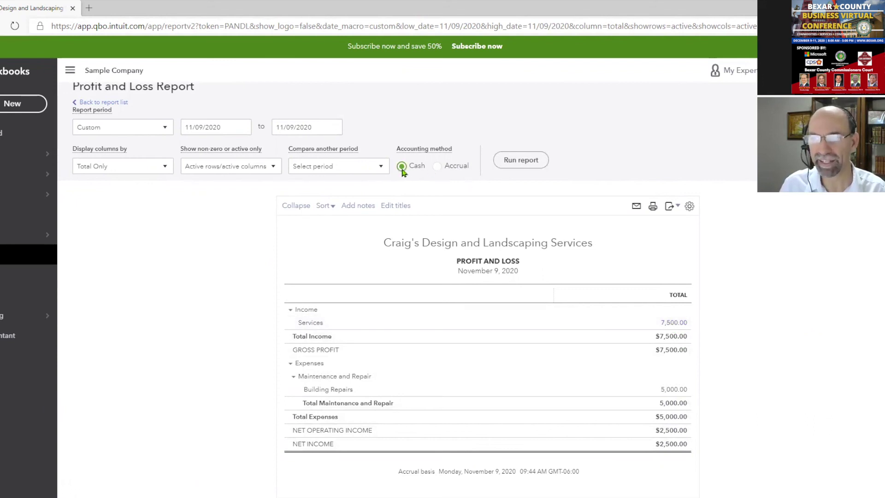
click(520, 159)
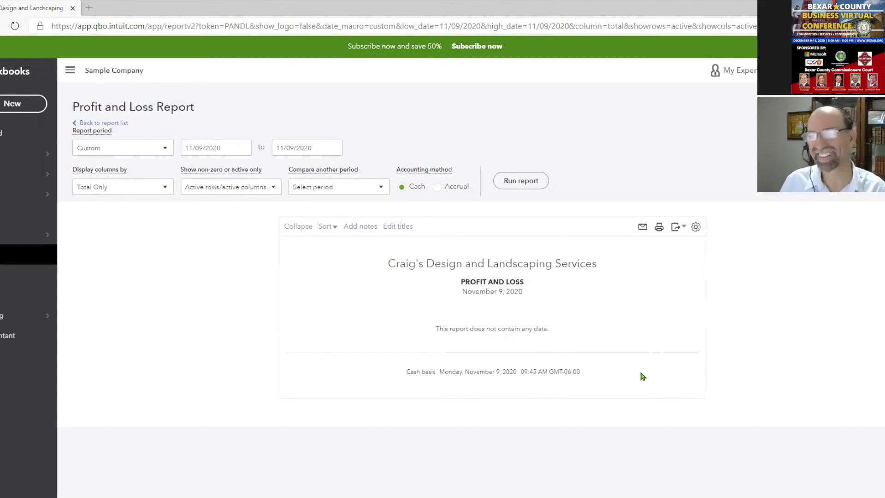
click(437, 186)
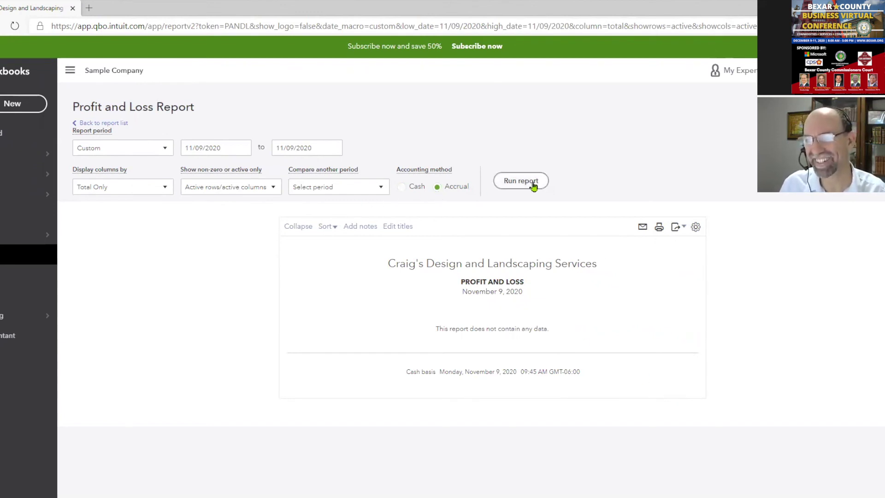
click(534, 185)
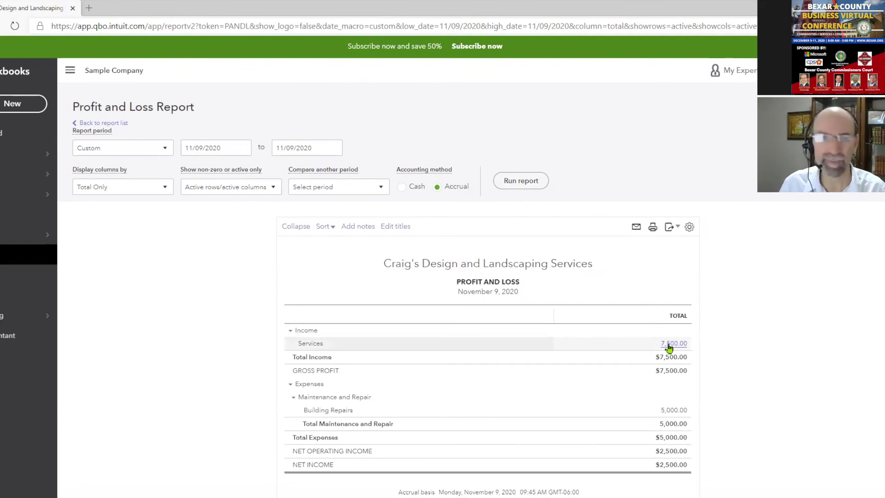
From the $7,500 Services income, open the payment and apply 3,750.00 to Invoice #1038 only
click(669, 345)
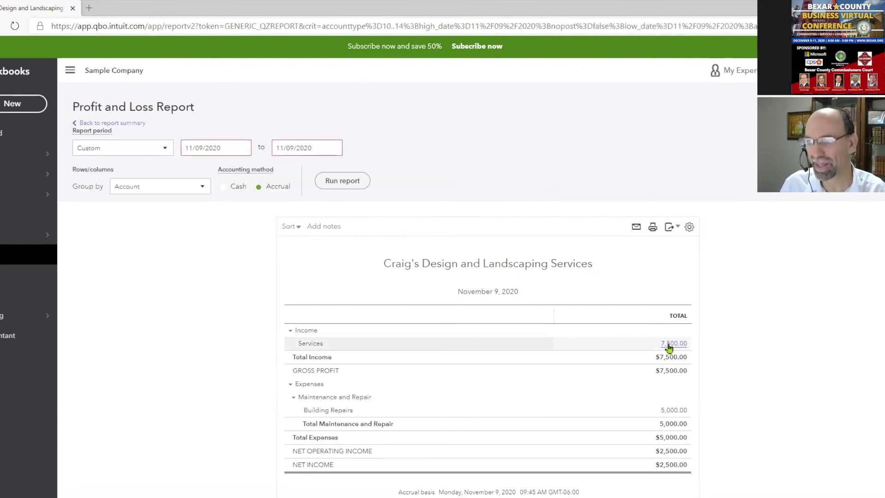
click(651, 366)
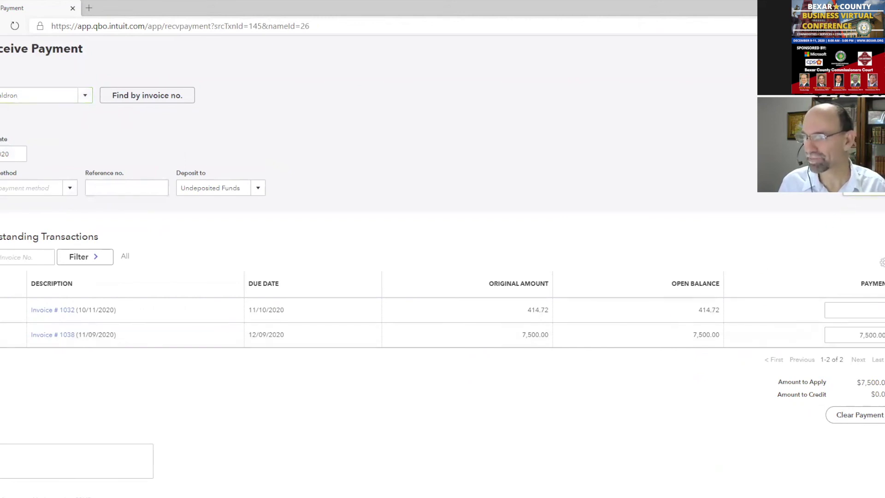
text(3750)
key(Tab)
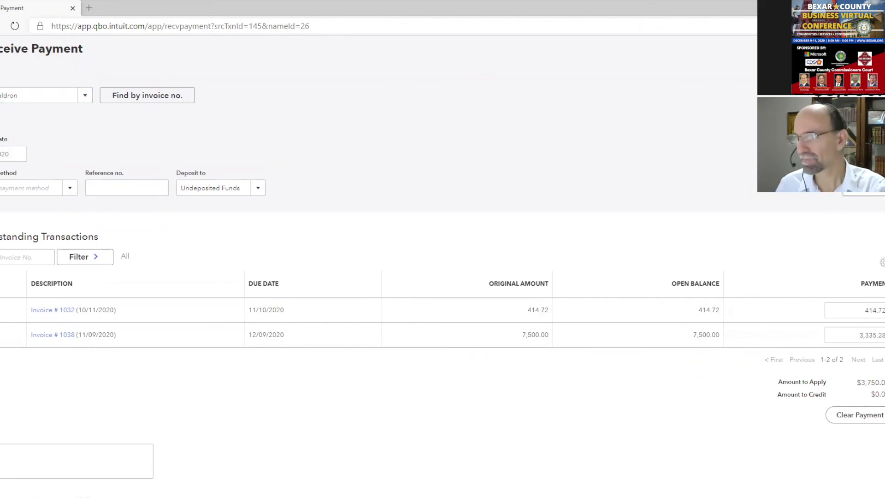
click(842, 334)
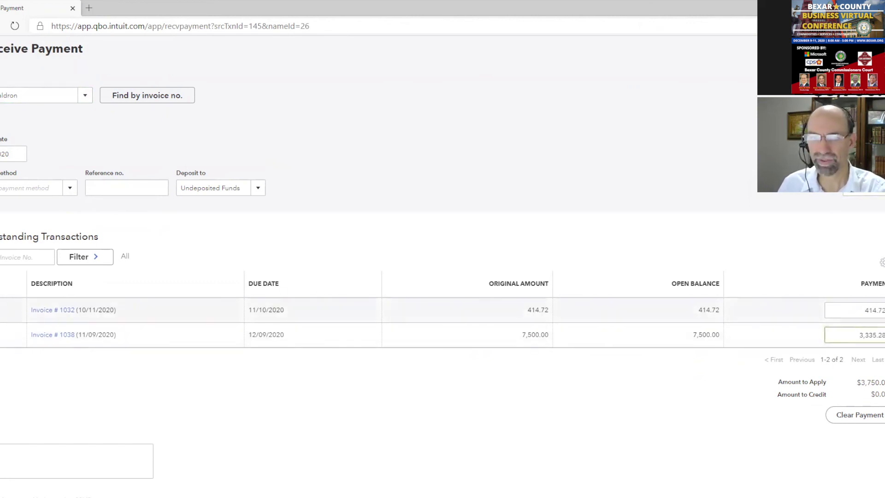
click(1, 310)
drag(839, 335, 883, 334)
text(37)
click(793, 209)
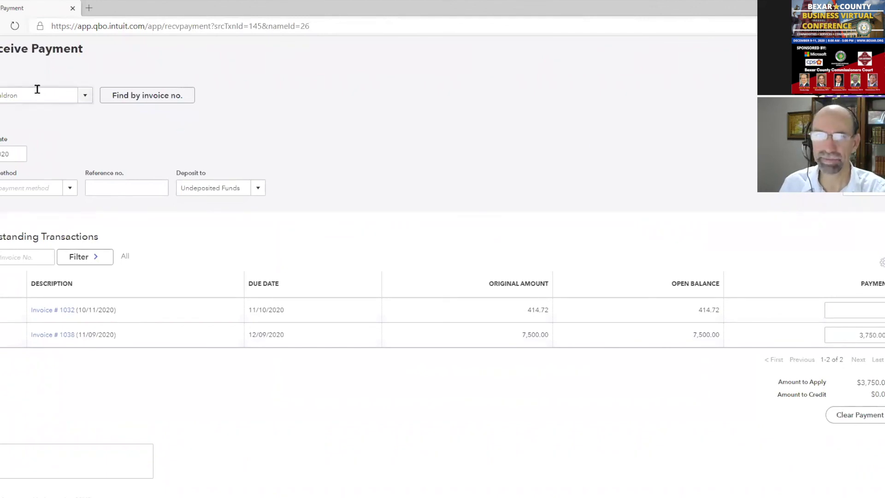
Enter reference 121, deposit to Frost Checking 6767, and save and close the payment
click(69, 191)
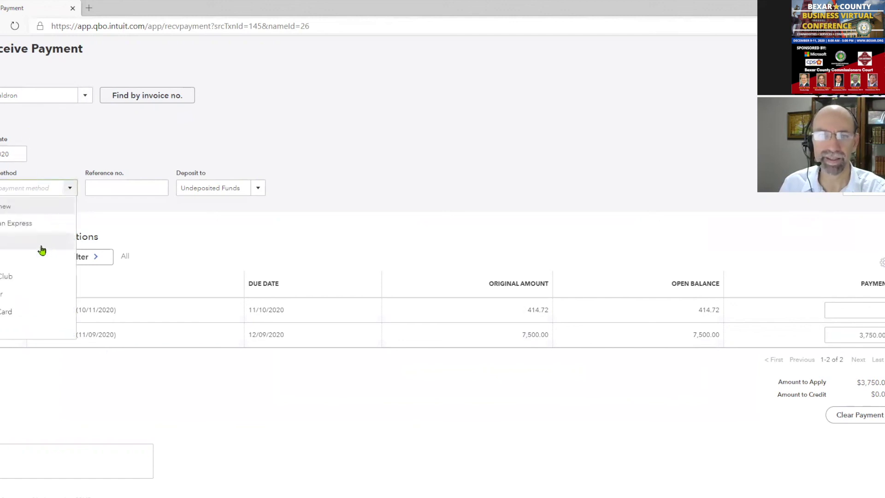
click(115, 182)
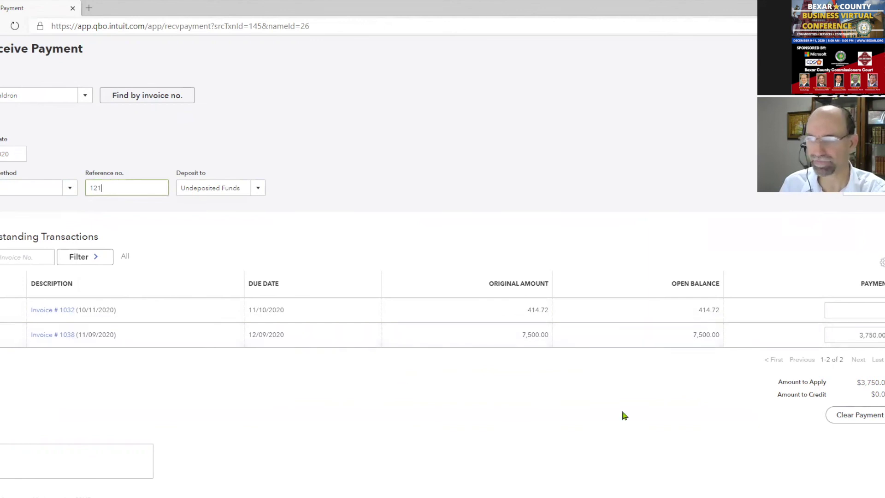
click(257, 188)
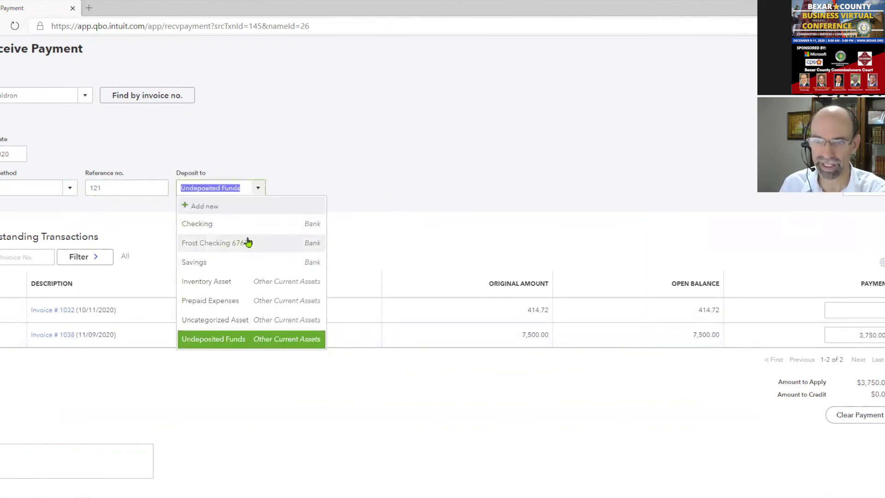
click(261, 244)
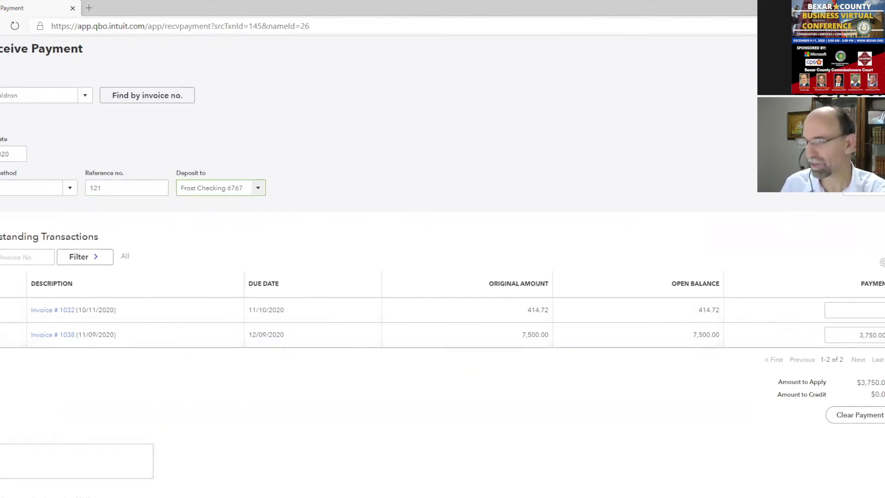
click(881, 496)
click(874, 483)
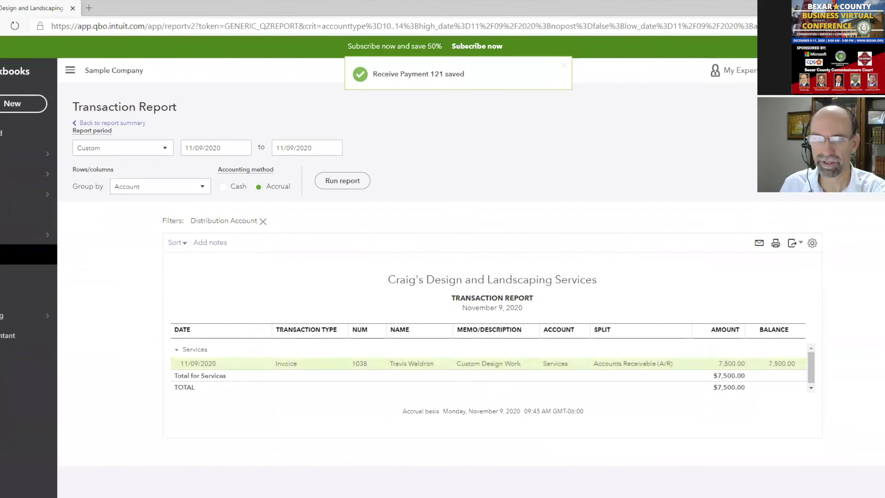
Run the Profit and Loss report from 11/09/2020 to 11/09/2020
click(131, 268)
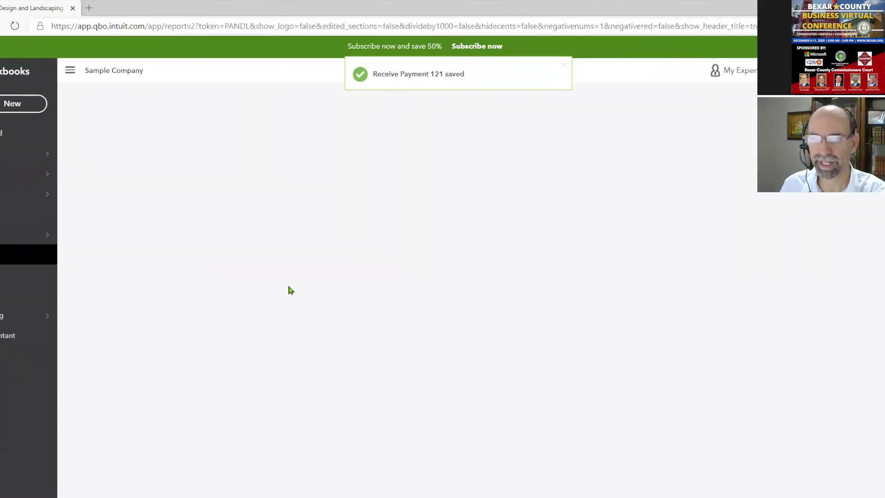
click(230, 152)
key(t)
click(294, 149)
click(521, 181)
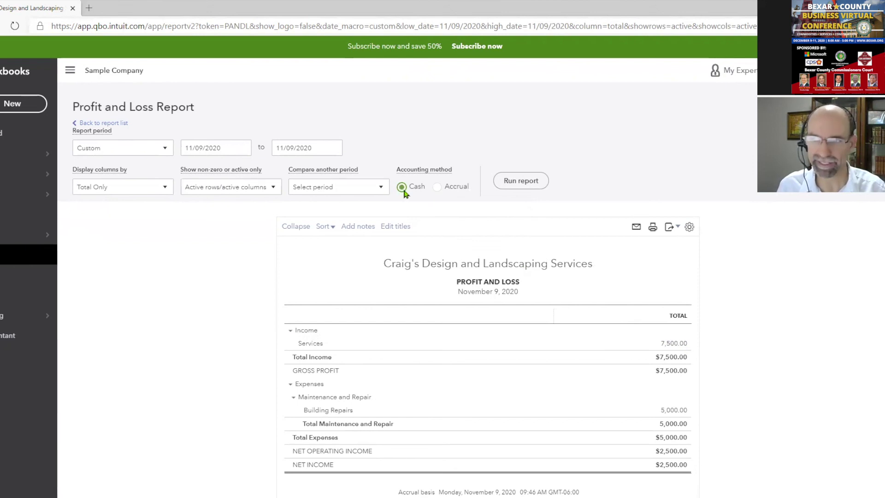
Switch the November 9 Profit and Loss to Cash basis and rerun it
click(534, 185)
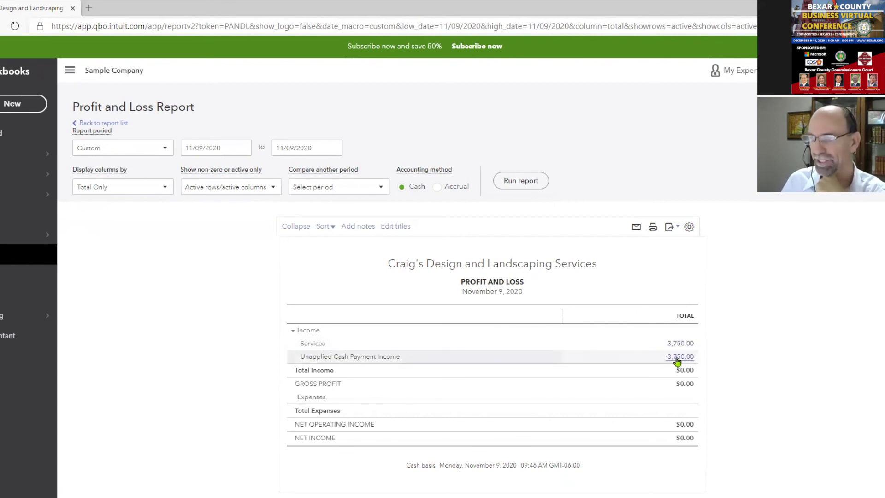
Drill from Unapplied Cash Payment Income into Invoice 1038 and open its 11/05/2020 payment
click(676, 358)
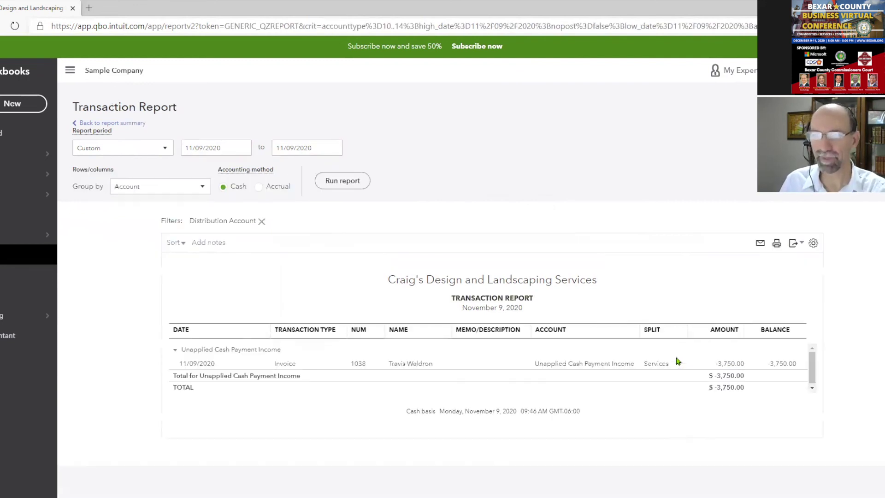
click(661, 367)
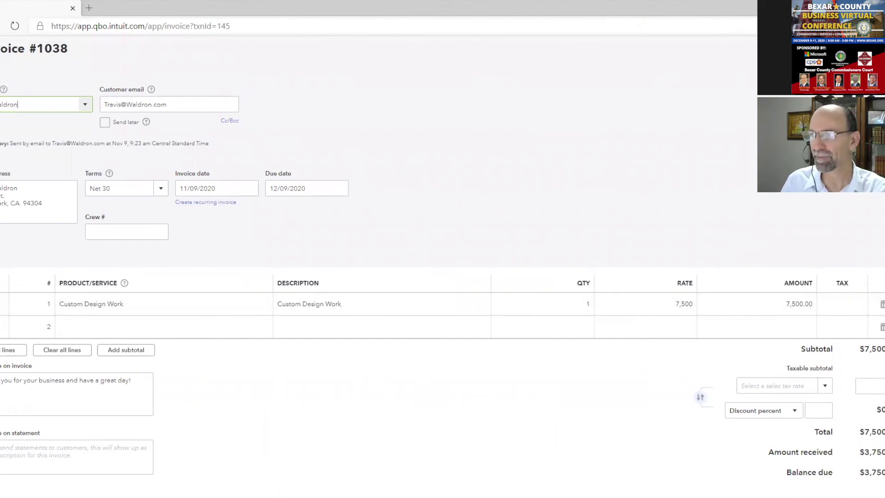
click(805, 113)
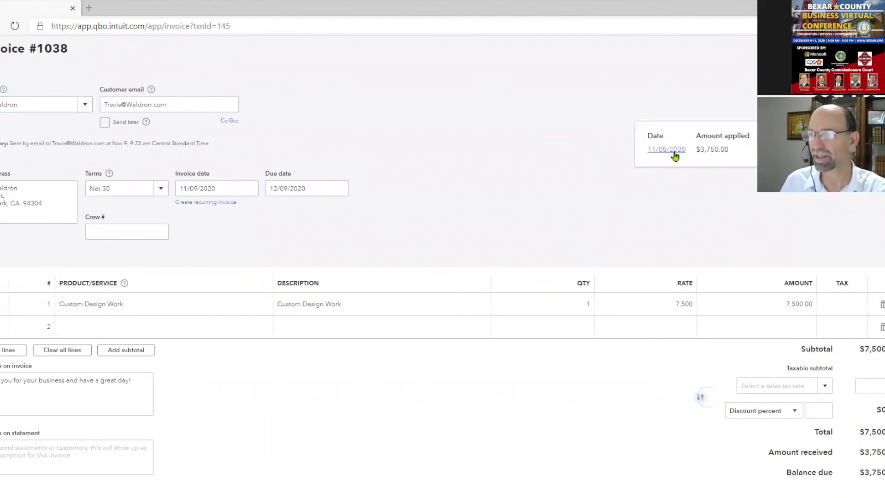
click(672, 151)
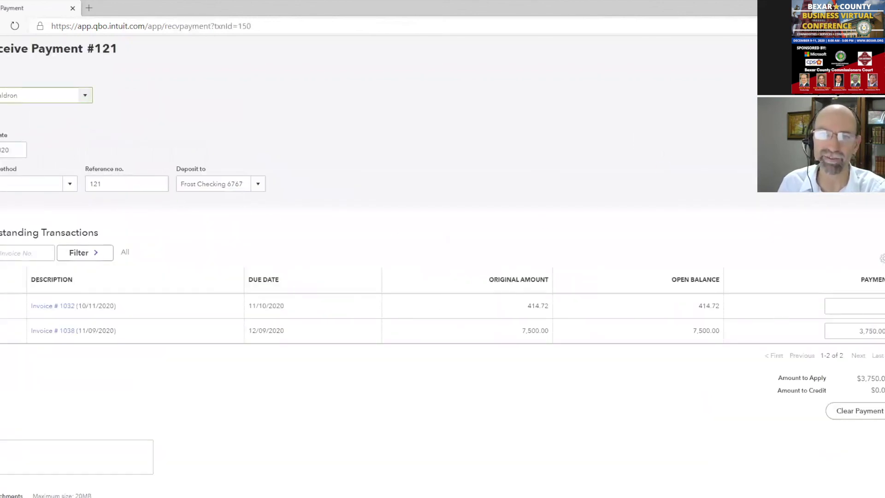
Pick a new date for the payment, save it, and confirm the linked-payment change
click(10, 148)
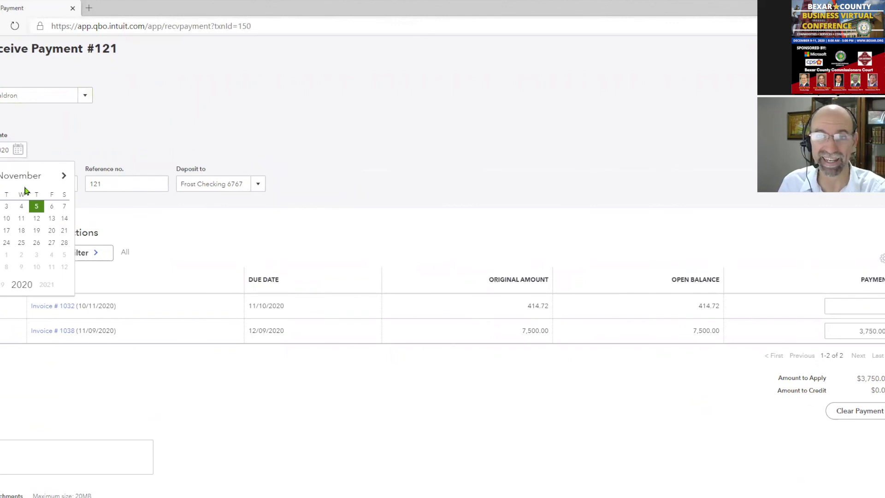
click(1, 218)
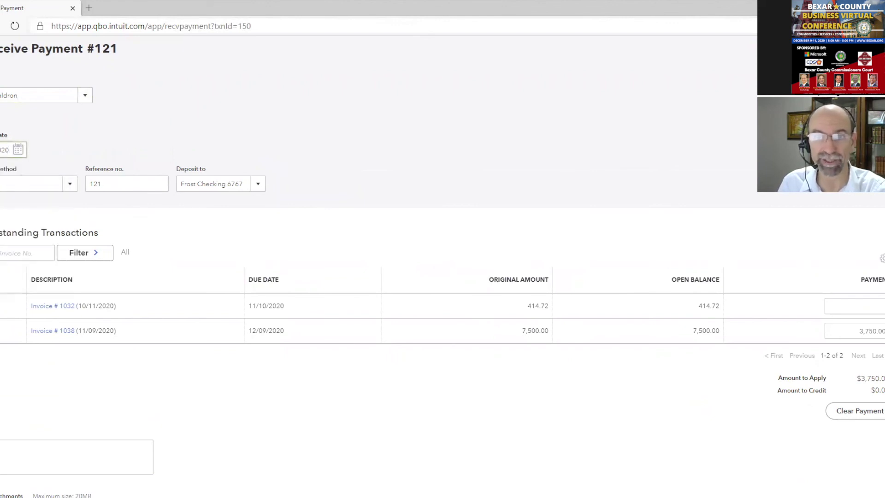
click(10, 149)
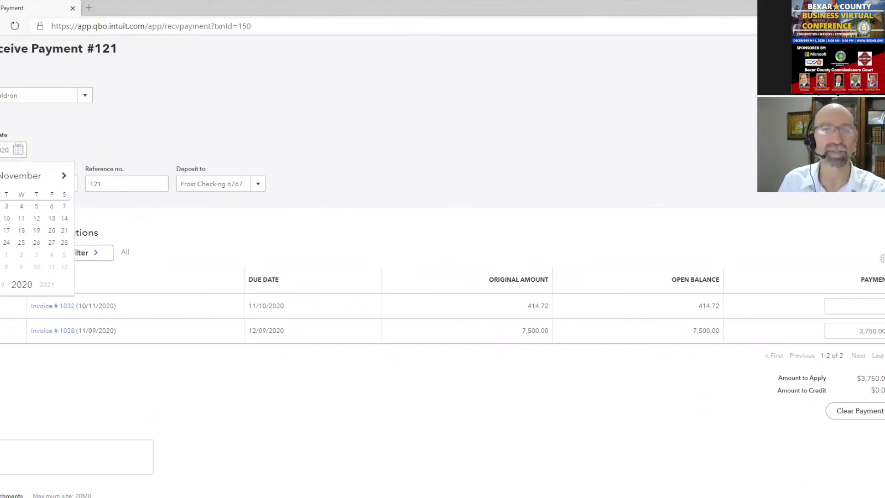
click(0, 219)
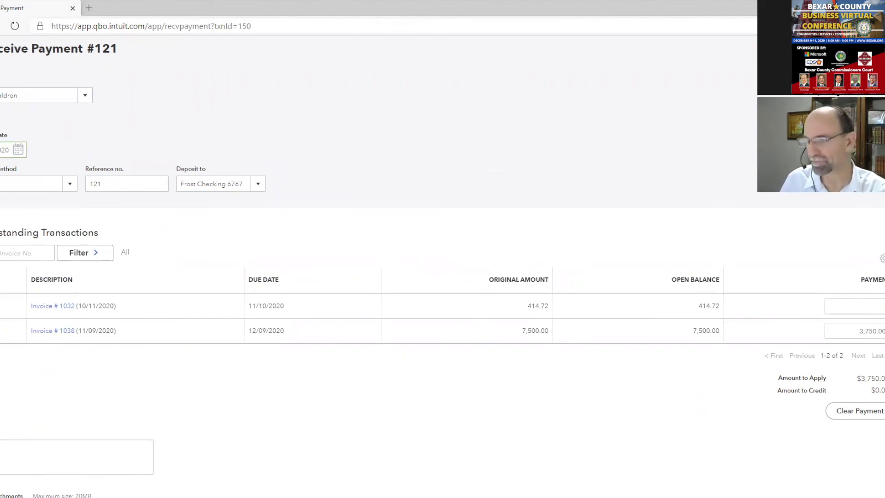
click(731, 458)
click(539, 308)
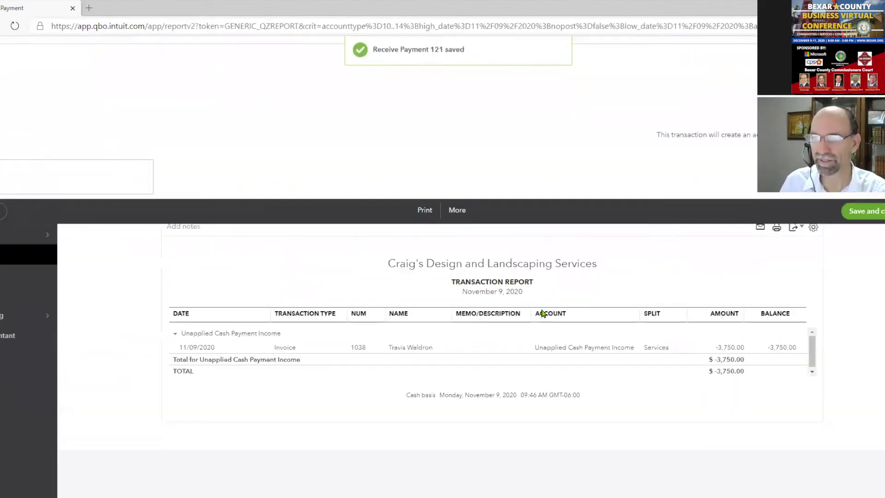
Go back to the cash-basis report summary, now showing $3,750.00 net income
click(143, 123)
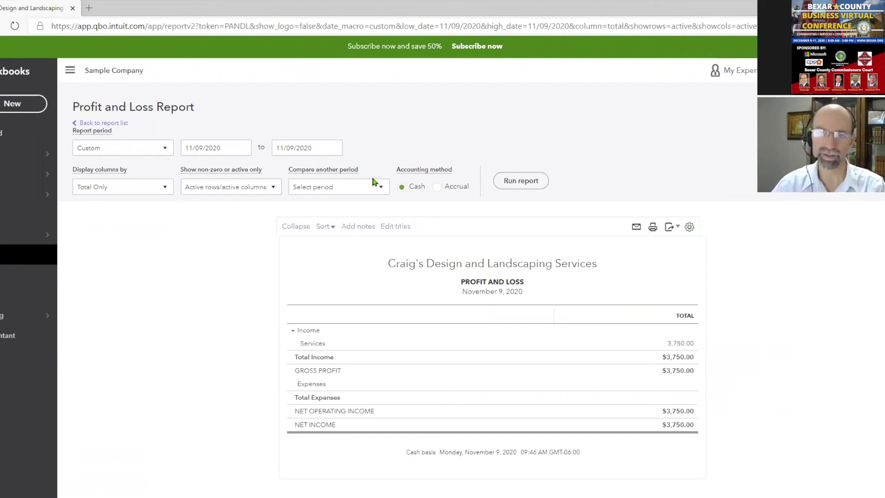
Rerun the cash-basis Profit and Loss for This Year, January–December 2020
click(165, 148)
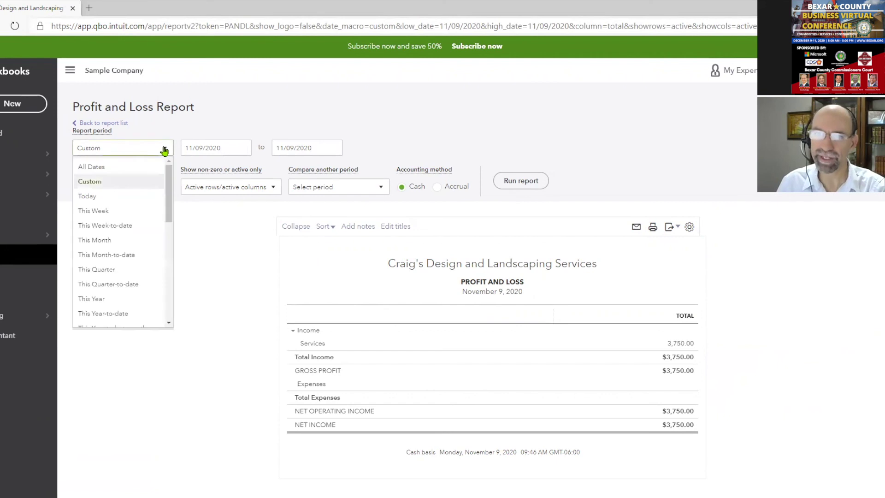
click(125, 299)
click(509, 183)
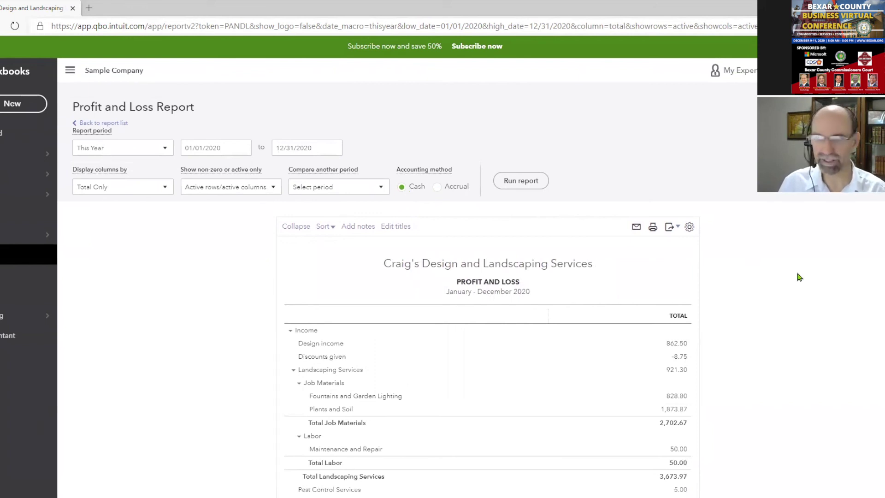
scroll(799, 276, down, 10)
scroll(799, 276, up, 10)
Look at the export options without exporting, then preview the report for printing and close it
click(668, 230)
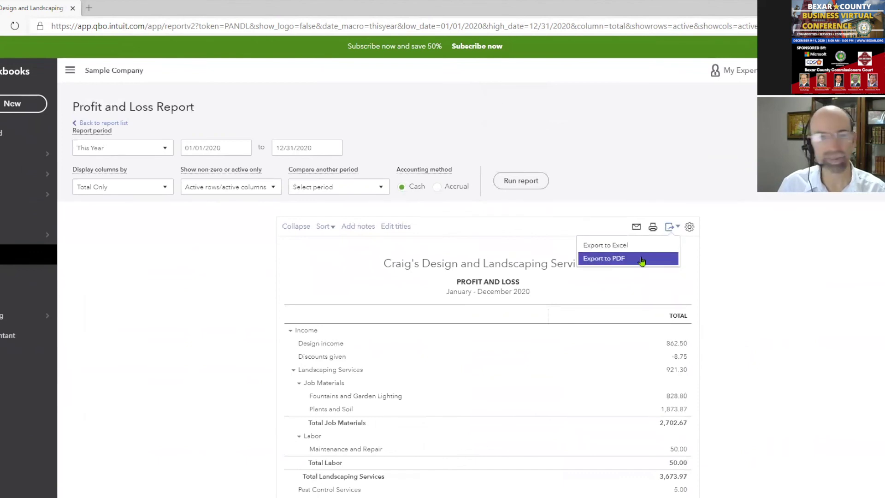
click(751, 281)
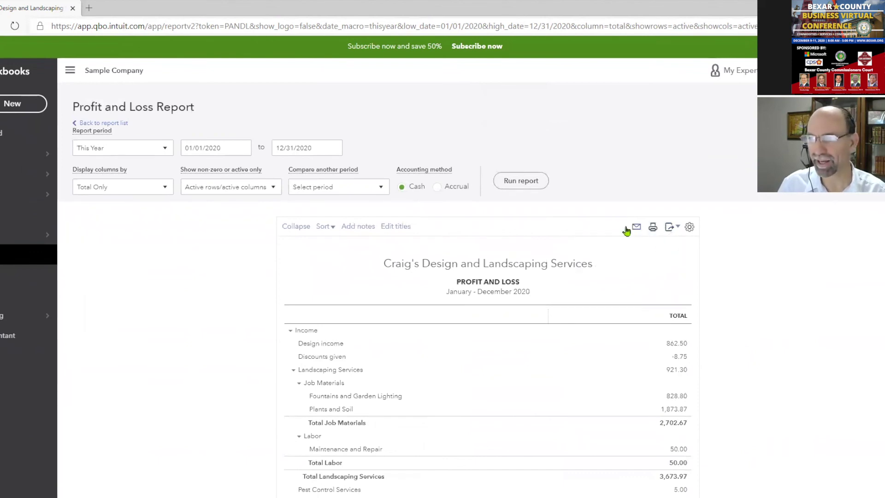
click(636, 229)
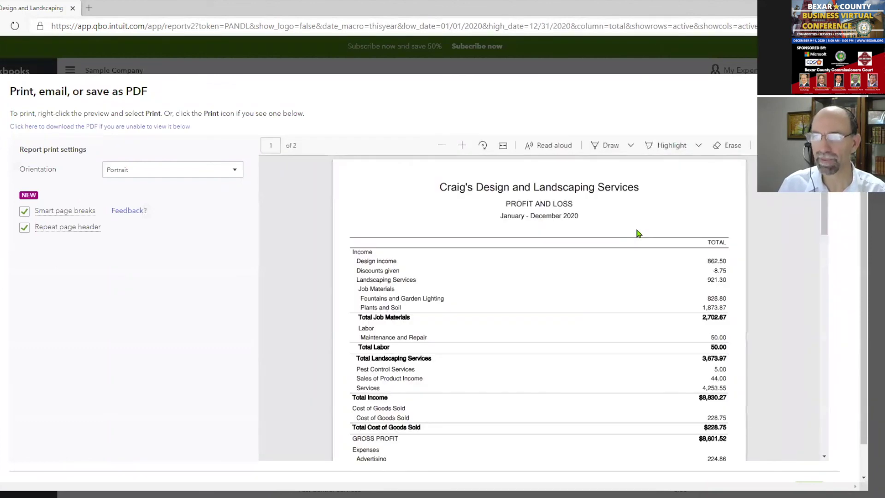
scroll(636, 233, down, 15)
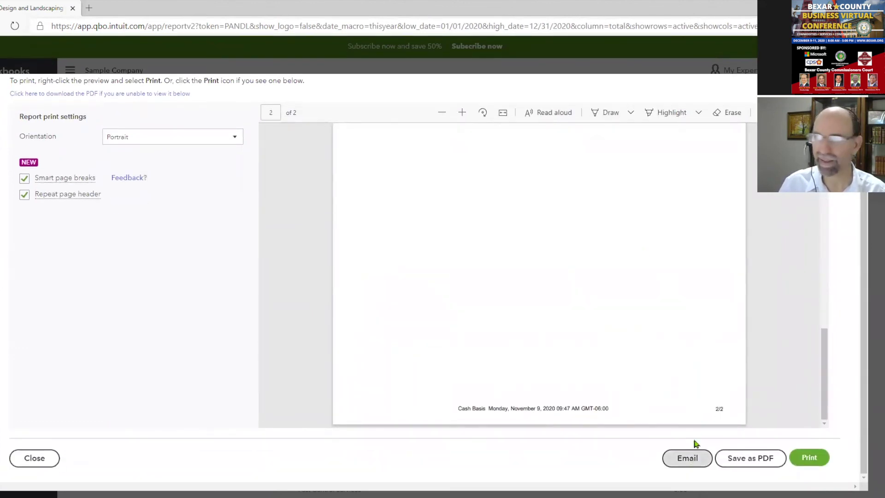
click(51, 459)
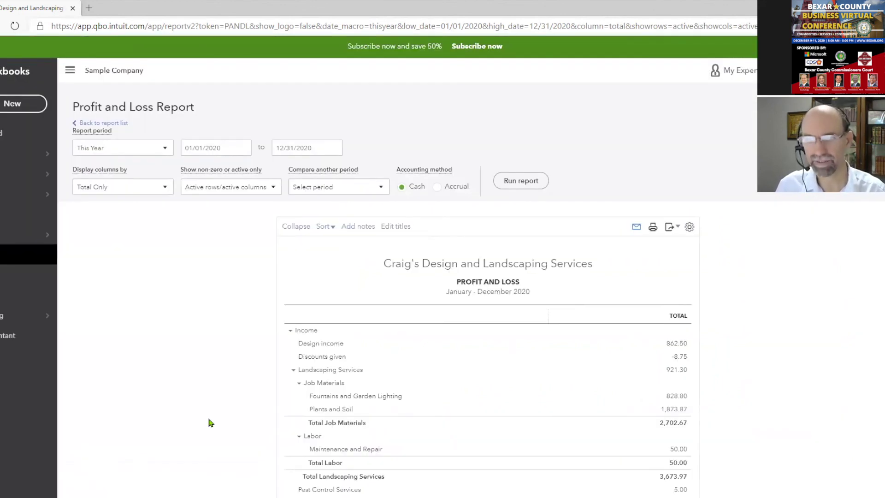
Review Manage users and the Accounting firms invite tab, then go to Reports
click(866, 70)
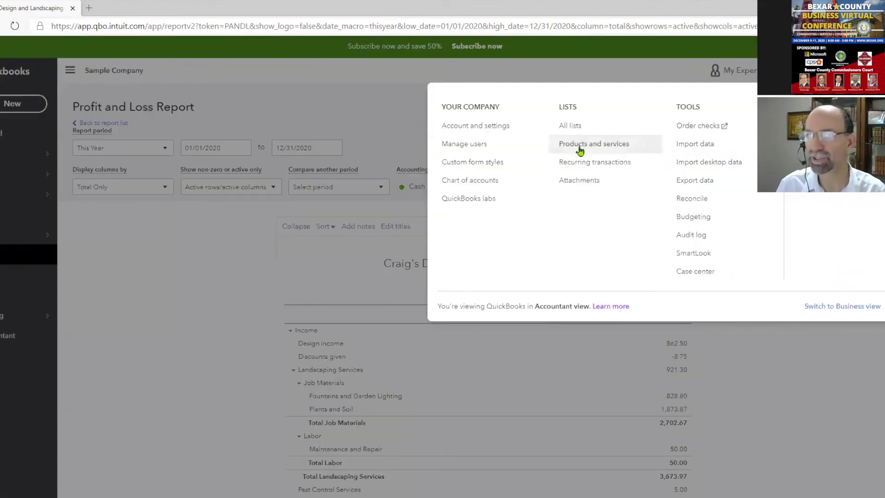
click(512, 143)
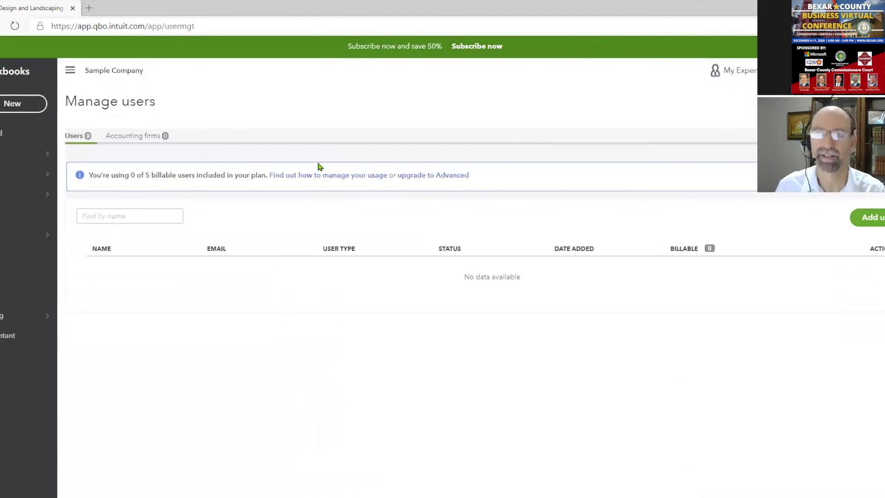
click(141, 136)
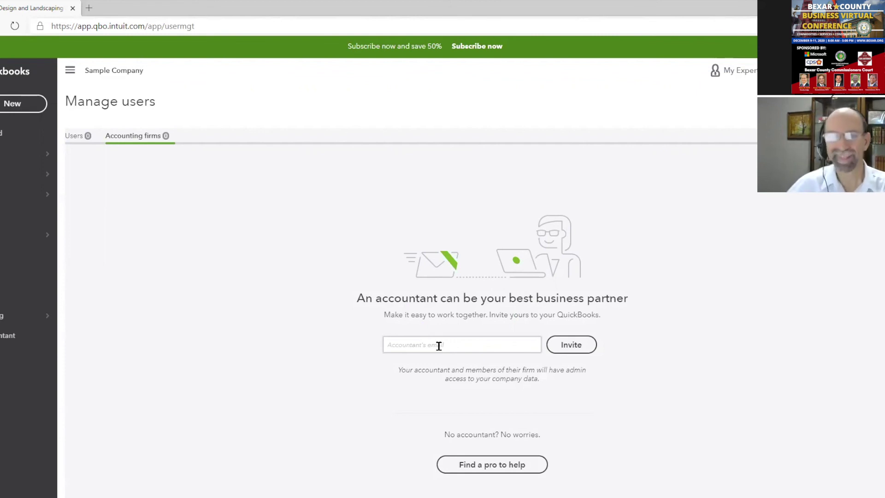
click(10, 254)
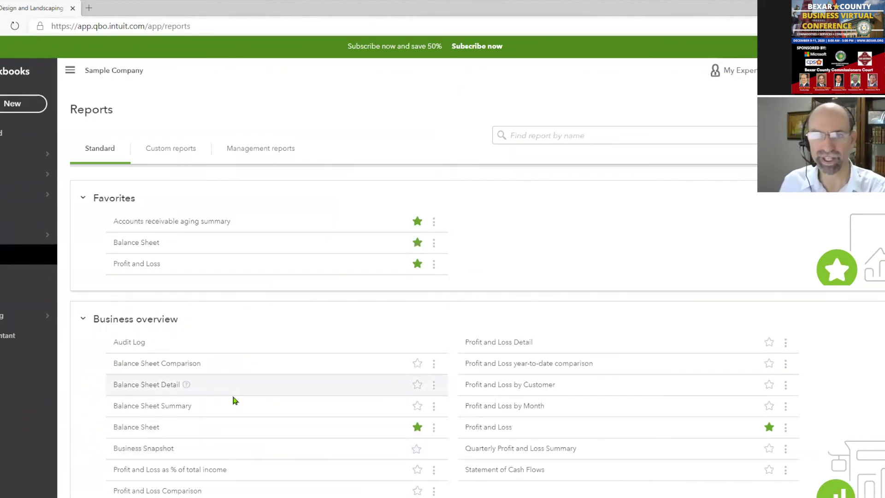
Open Paulsen Medical Supplies from the Customers list and view, then close, its customer information
mouse_move(26, 193)
click(94, 256)
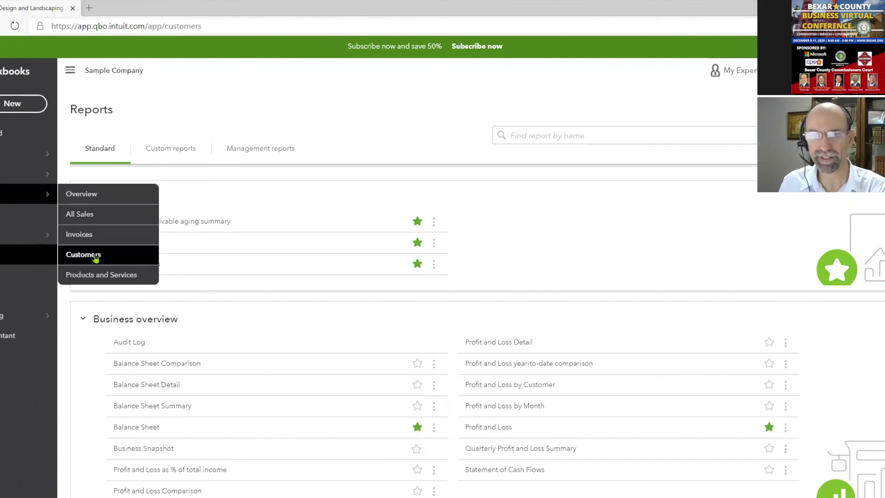
scroll(93, 258, down, 5)
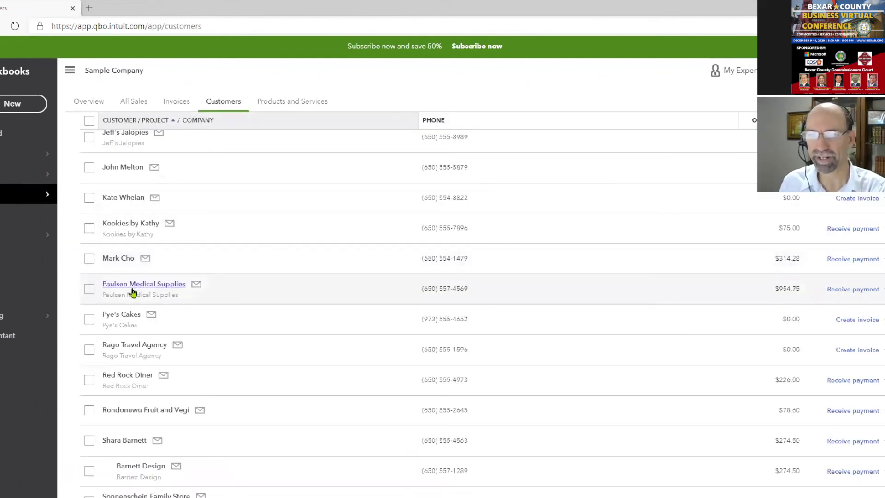
click(132, 286)
click(810, 130)
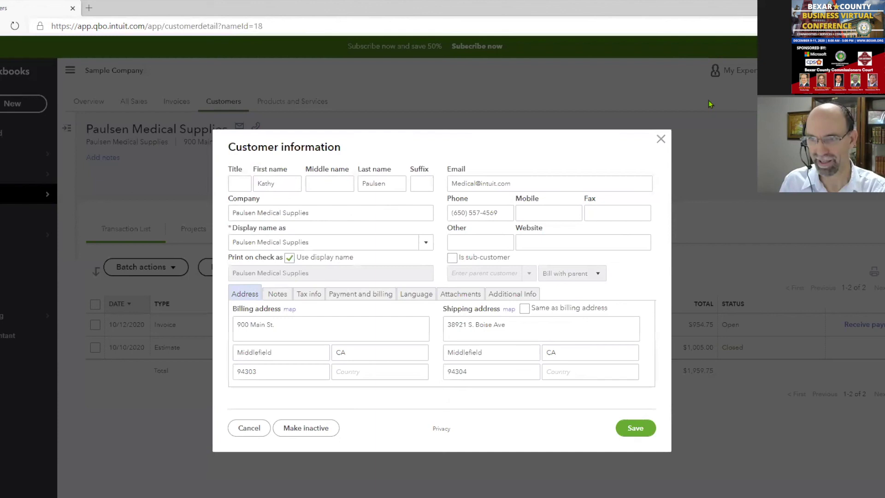
click(661, 139)
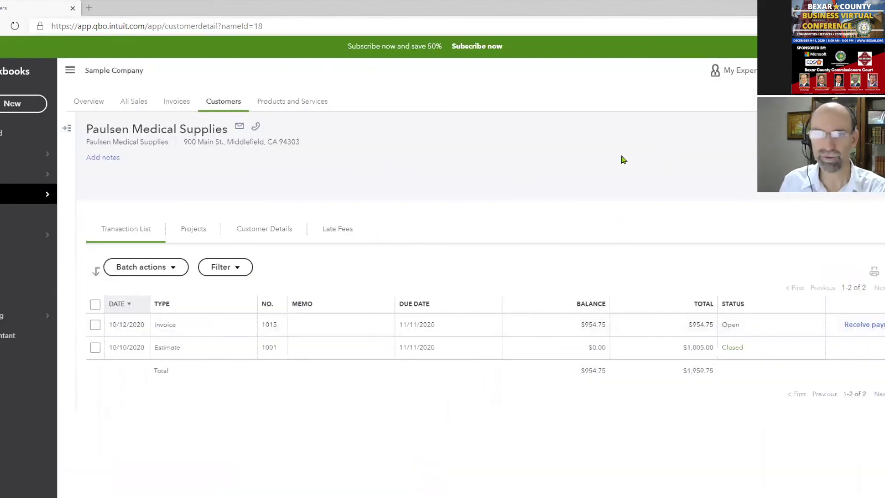
Open the Tania's Nursery vendor from the Vendors list to see its seven expenses totalling $516.11
mouse_move(28, 179)
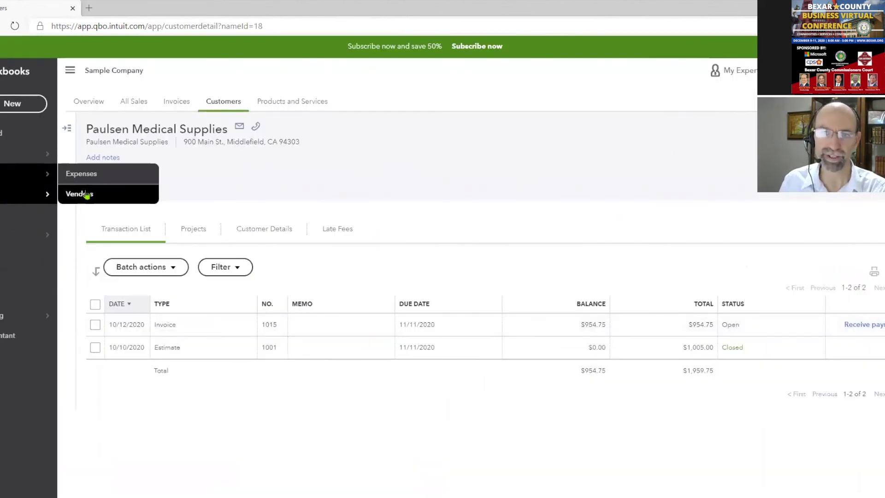
click(85, 194)
scroll(285, 366, down, 2)
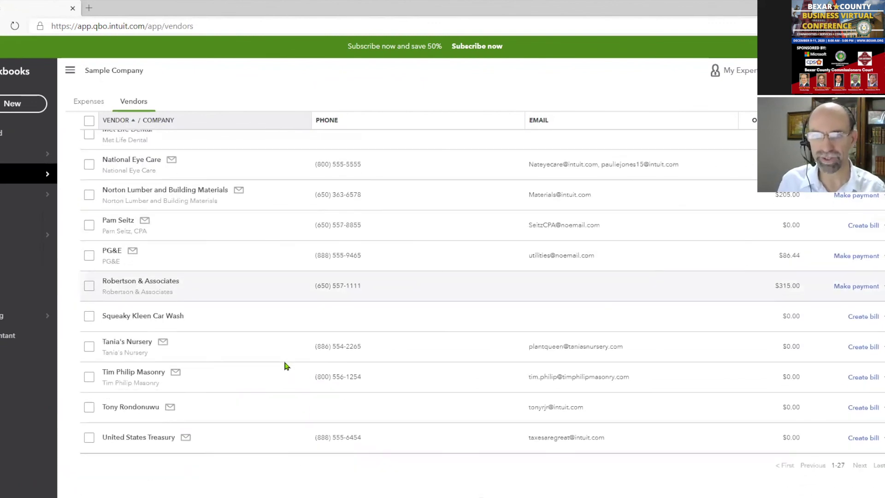
click(125, 347)
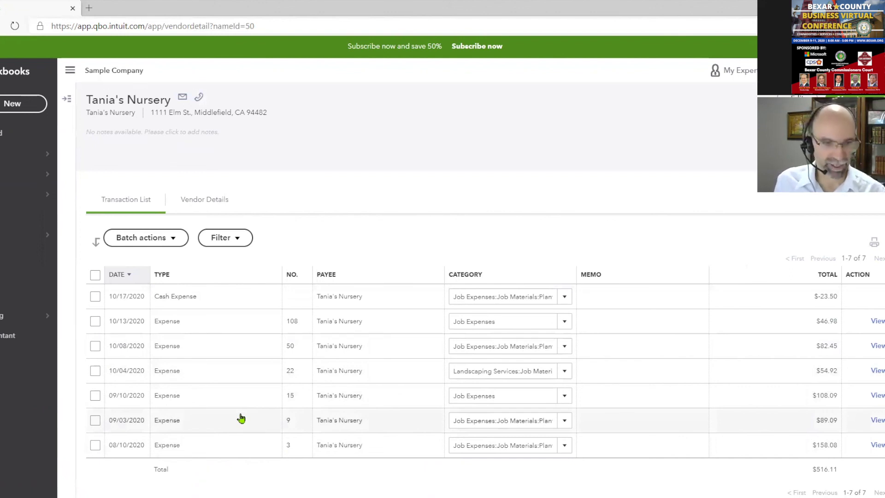
Go to the Banking page, try connecting an account by searching 'credi', then cancel back to Banking
mouse_move(15, 155)
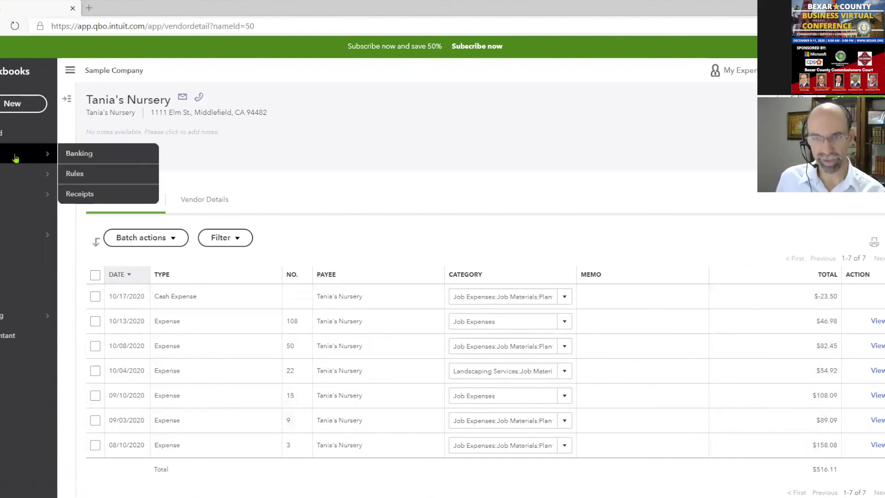
click(124, 163)
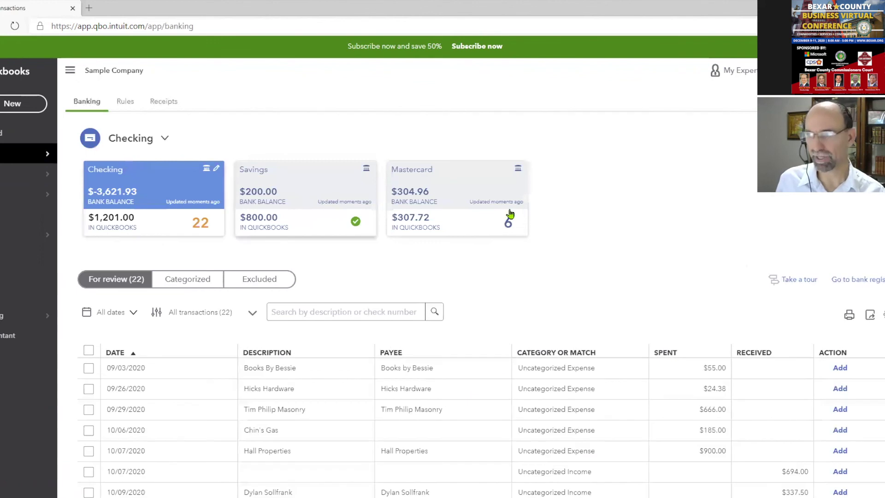
click(861, 139)
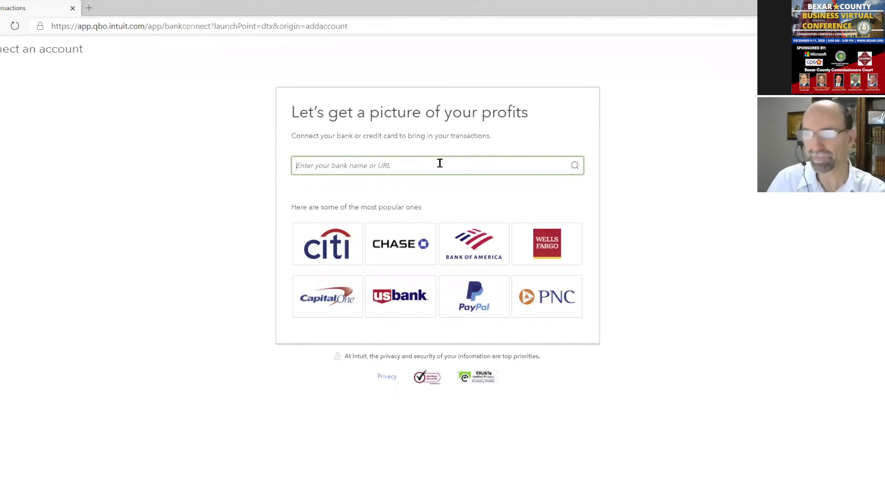
text(credi)
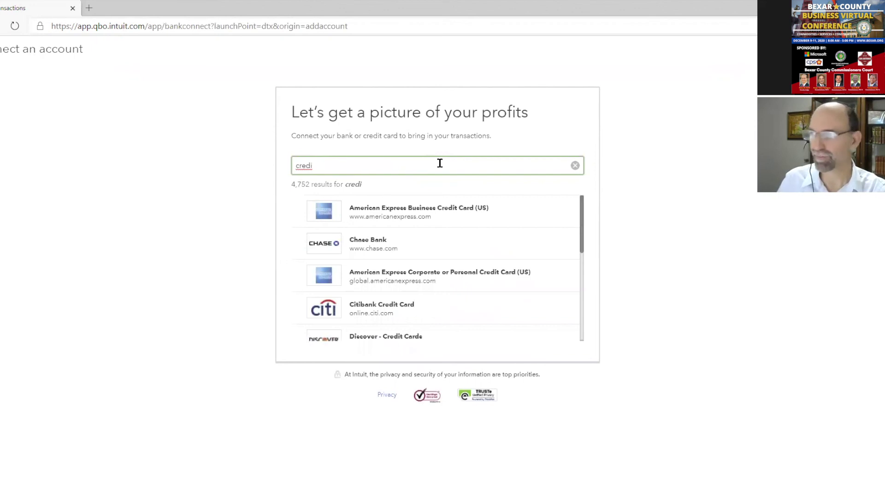
key(alt+Left)
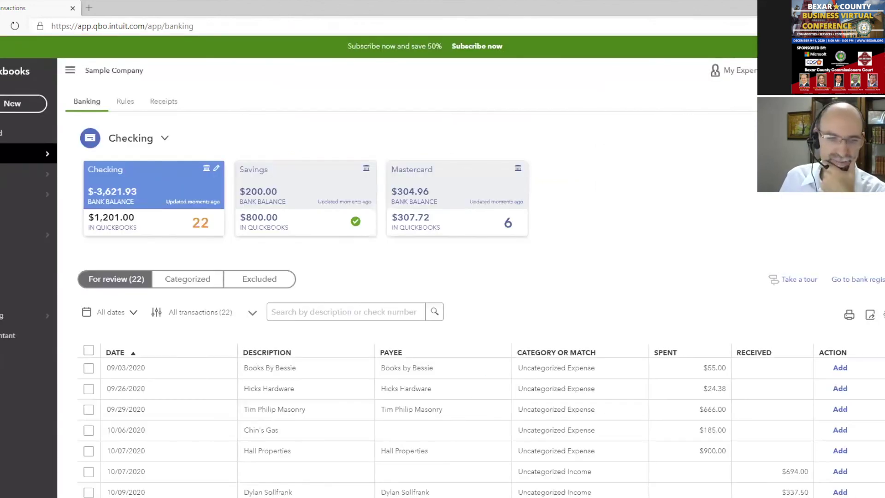
Preview reconciling Checking from its 1,201.00 beginning balance, then go back to the Reports list
click(867, 70)
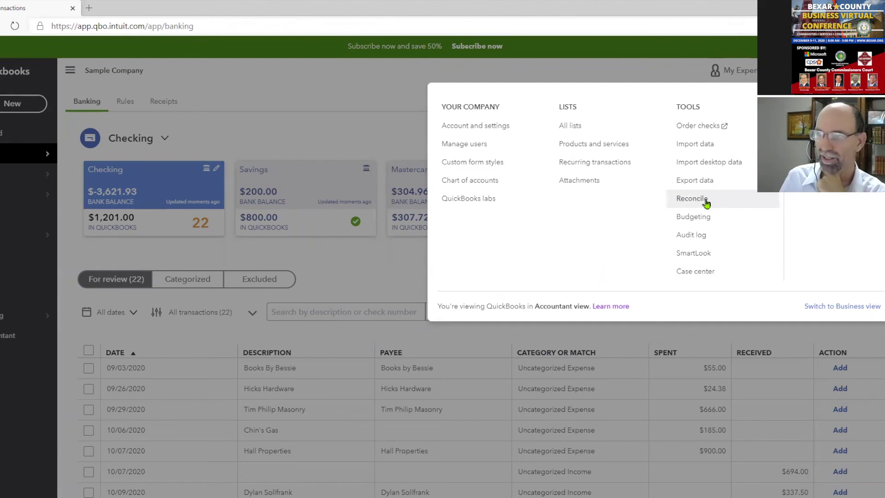
click(711, 199)
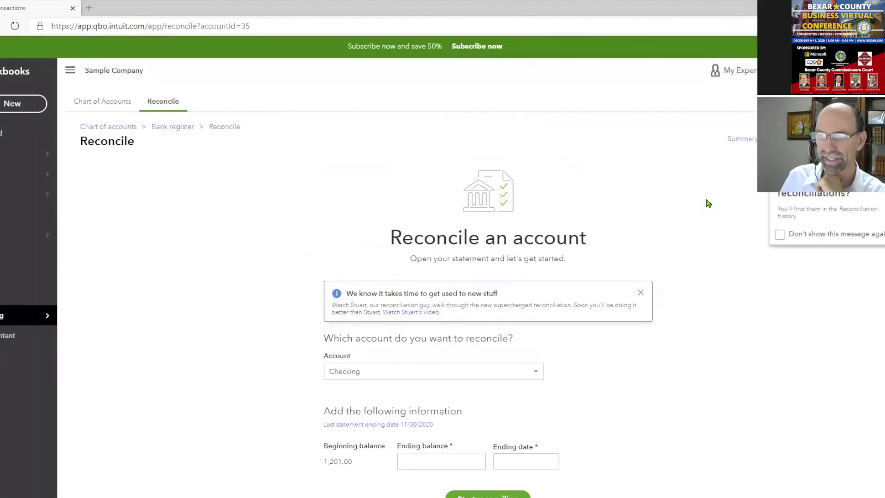
scroll(709, 231, down, 1)
double_click(326, 420)
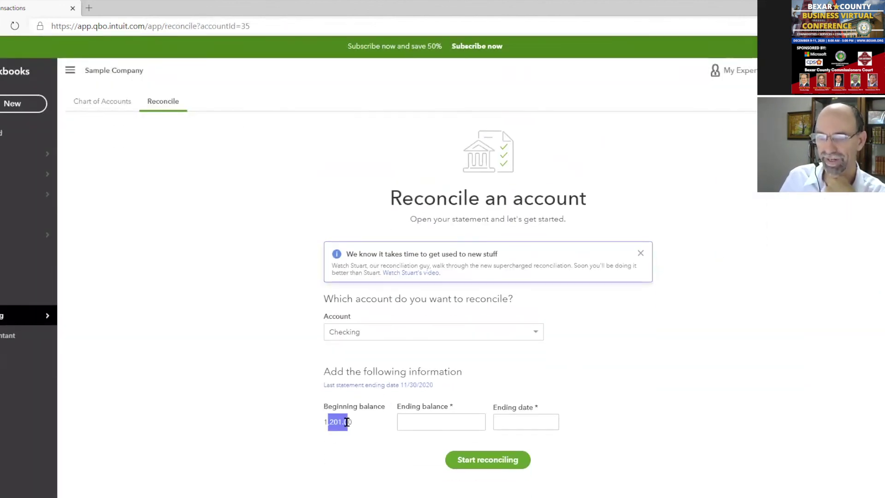
click(530, 333)
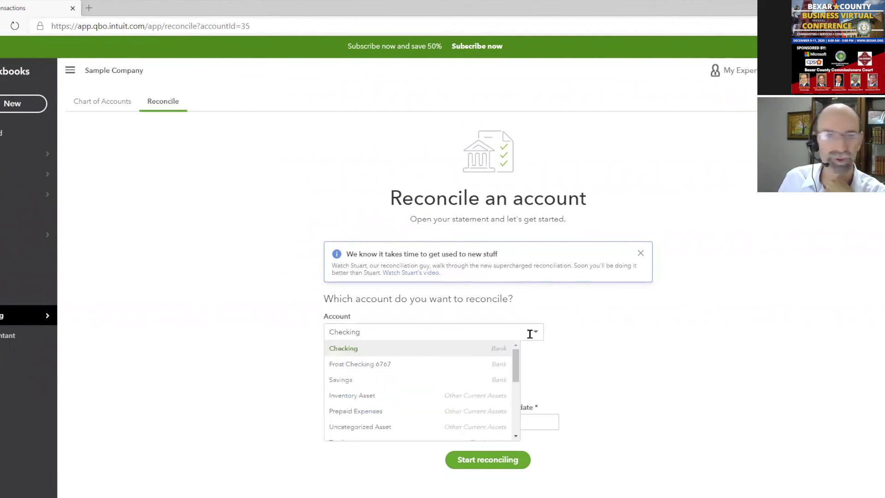
click(530, 334)
click(456, 421)
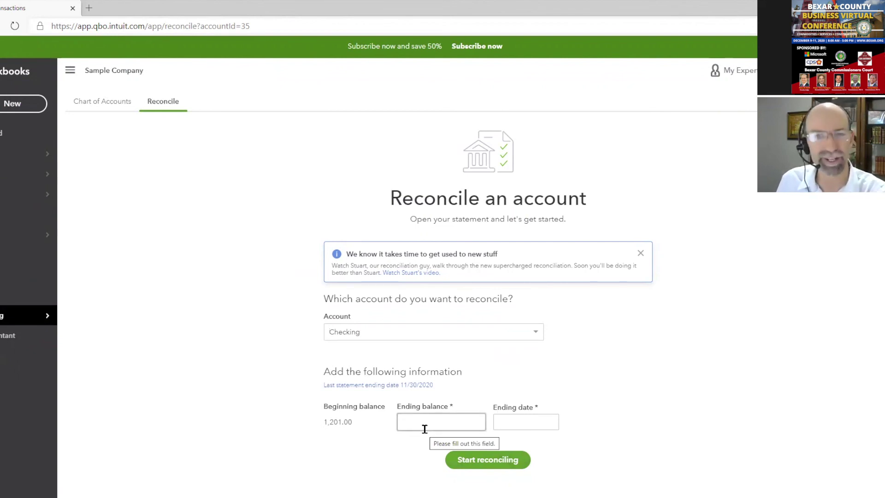
click(18, 257)
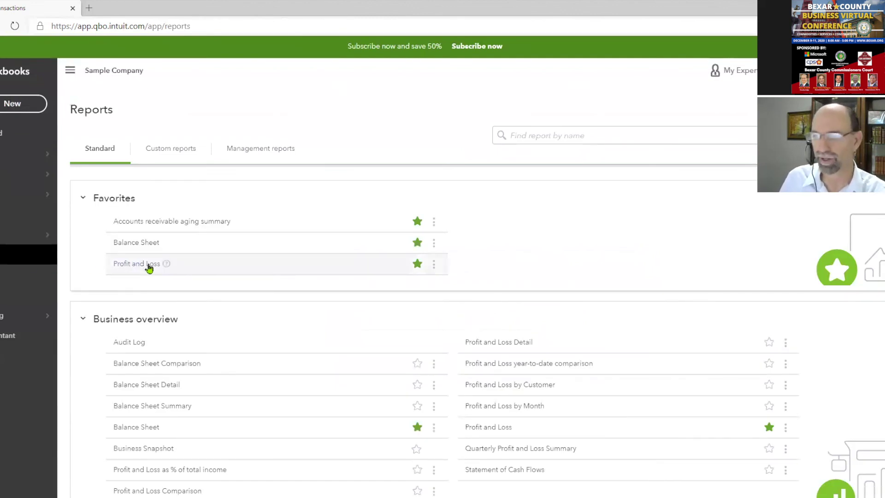
Run Sales by Product/Service Summary for All Dates, totalling $17,780.05, then return to Reports
scroll(640, 255, down, 3)
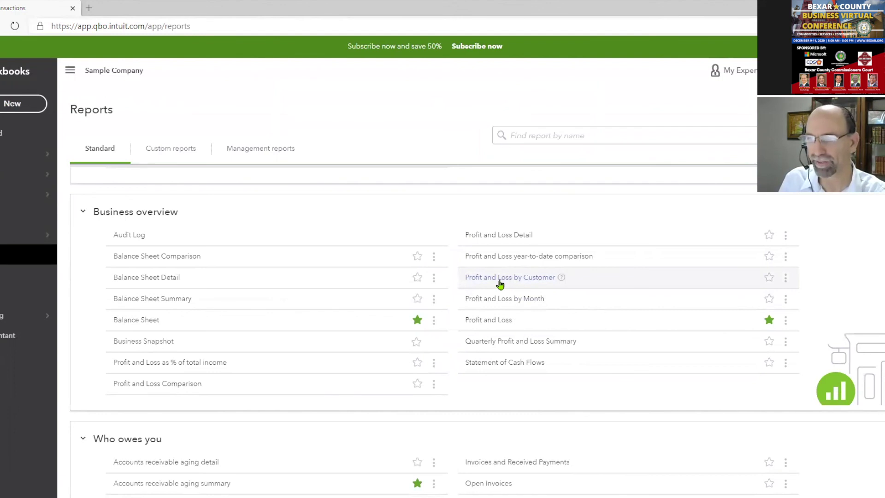
scroll(502, 288, down, 10)
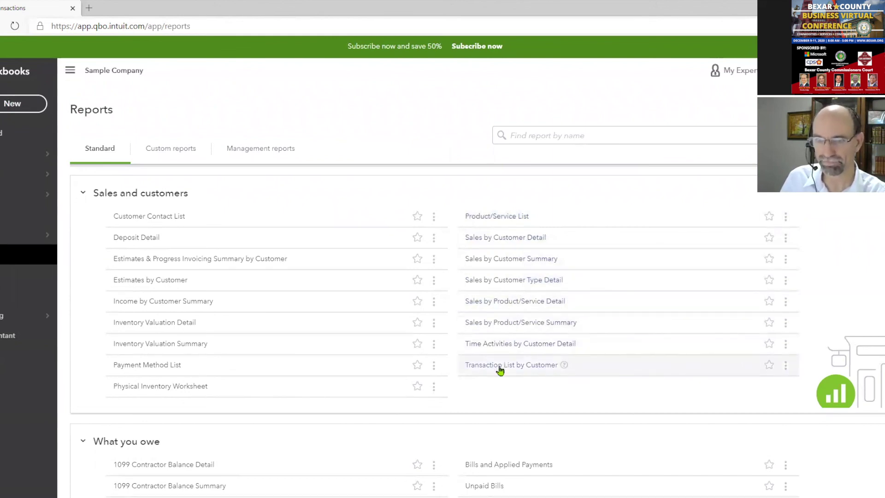
click(487, 328)
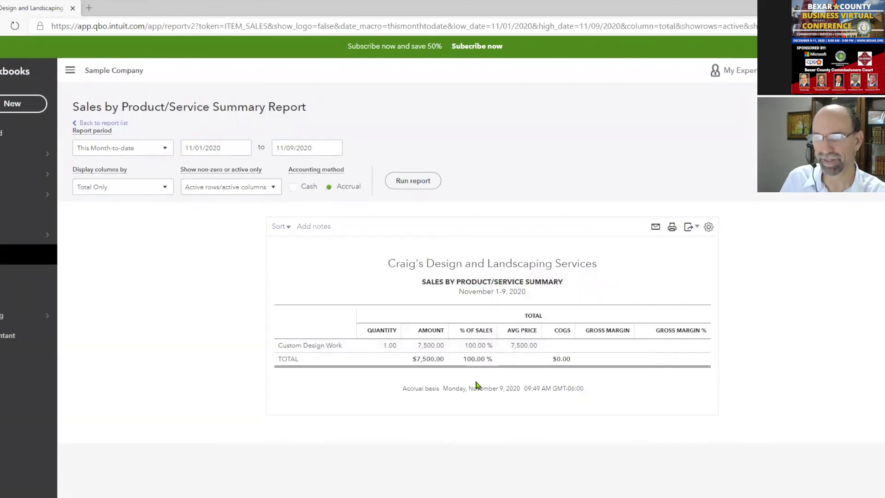
click(152, 147)
click(143, 167)
click(417, 181)
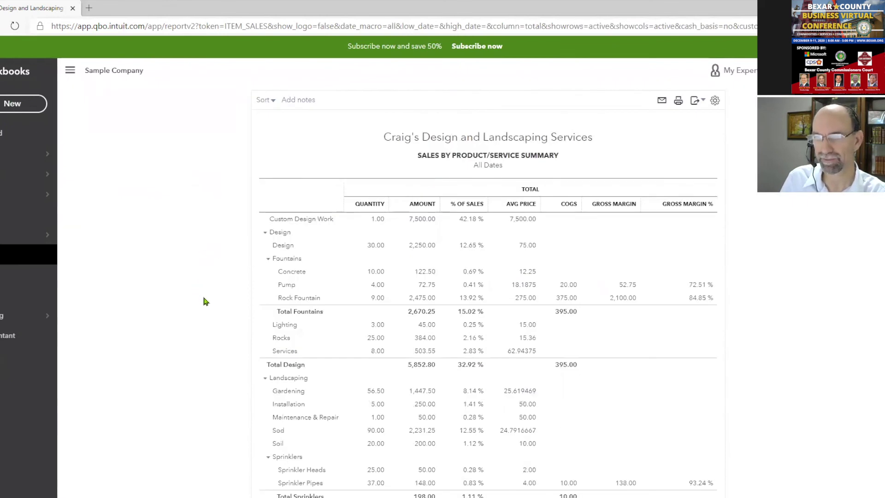
scroll(205, 301, down, 5)
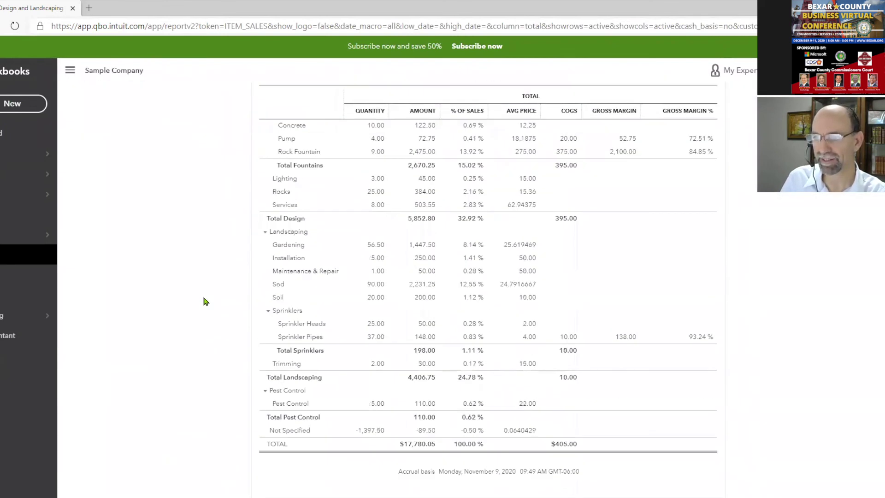
scroll(419, 360, up, 5)
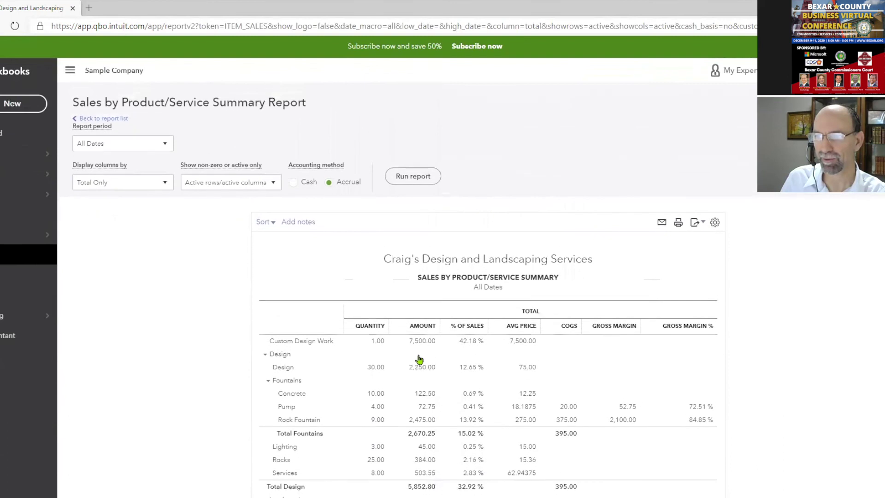
scroll(419, 360, down, 1)
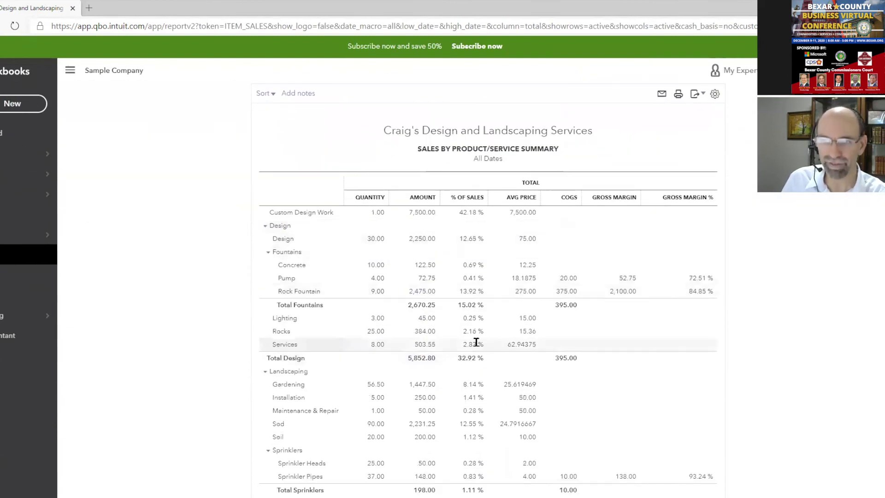
click(8, 256)
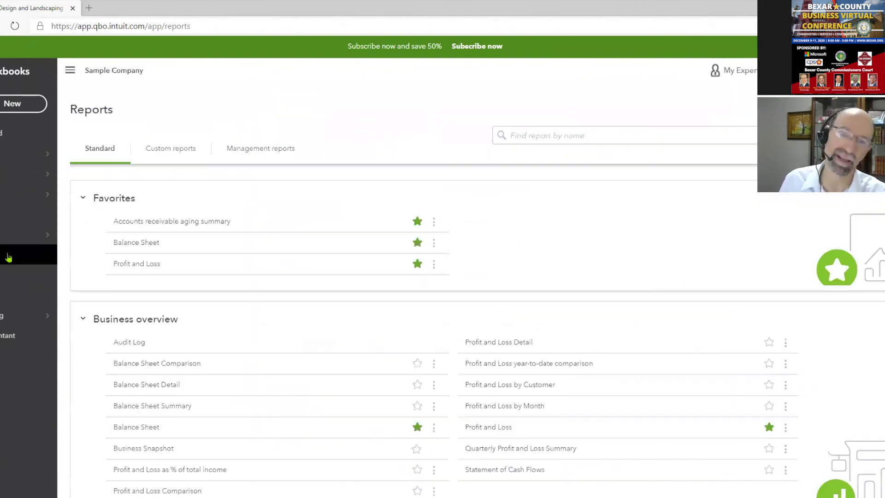
Find 'sales by cu' and run the Sales by Customer Summary for All Dates
click(551, 135)
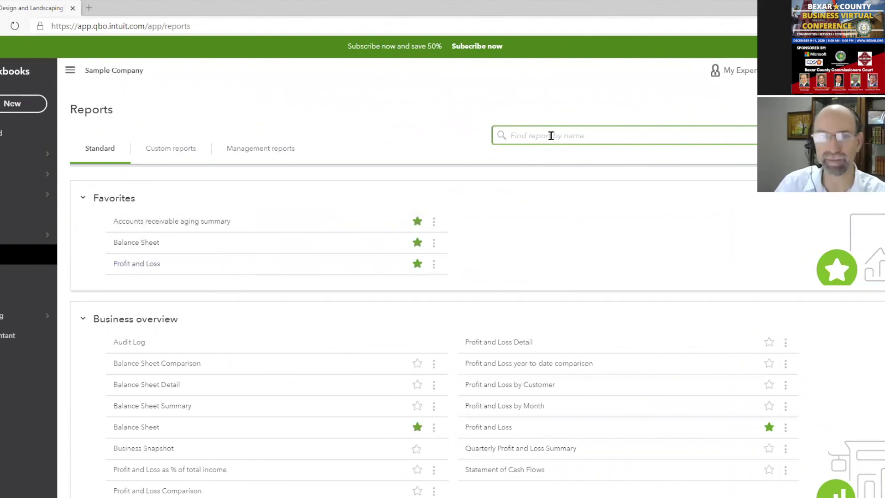
text(sales by cu)
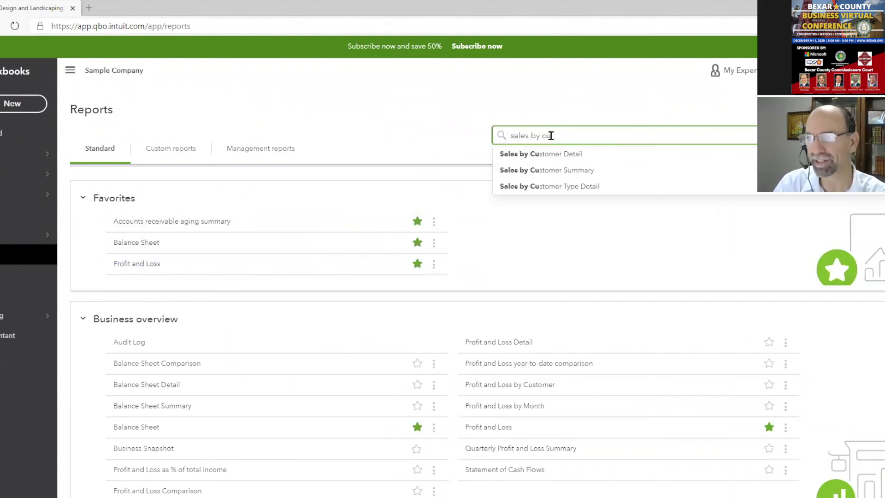
click(571, 171)
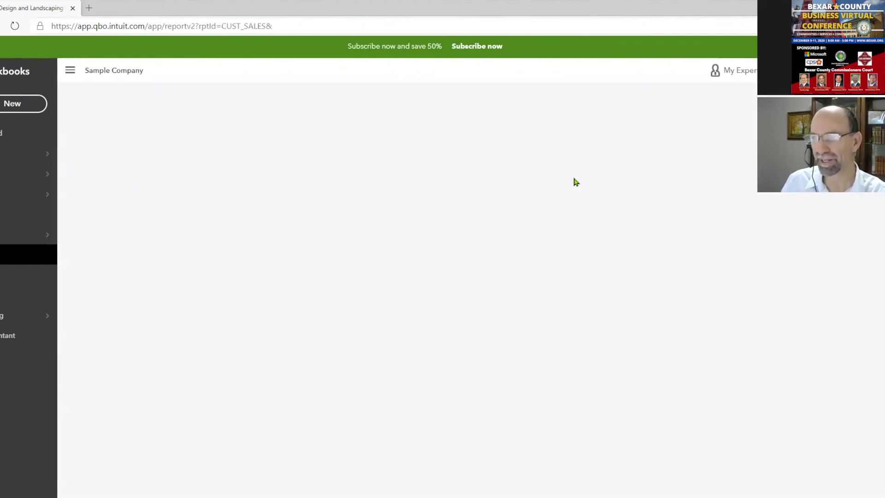
click(141, 150)
click(138, 168)
click(517, 184)
scroll(781, 242, down, 3)
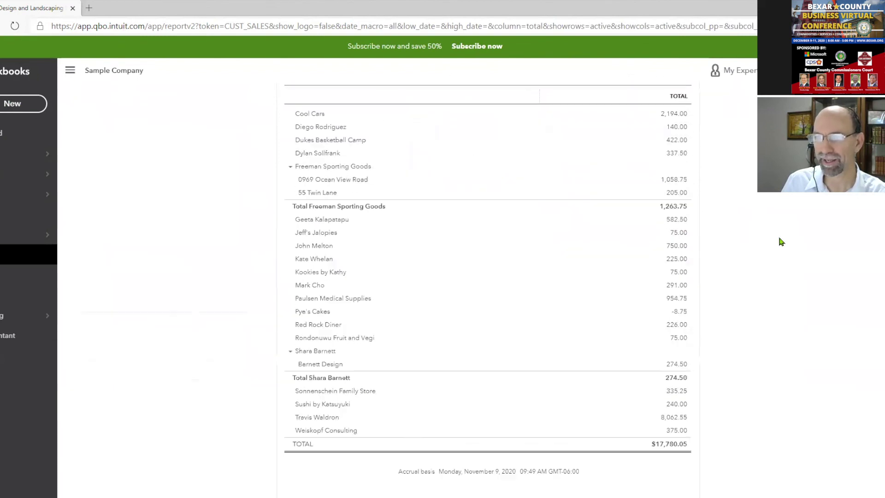
scroll(781, 242, up, 5)
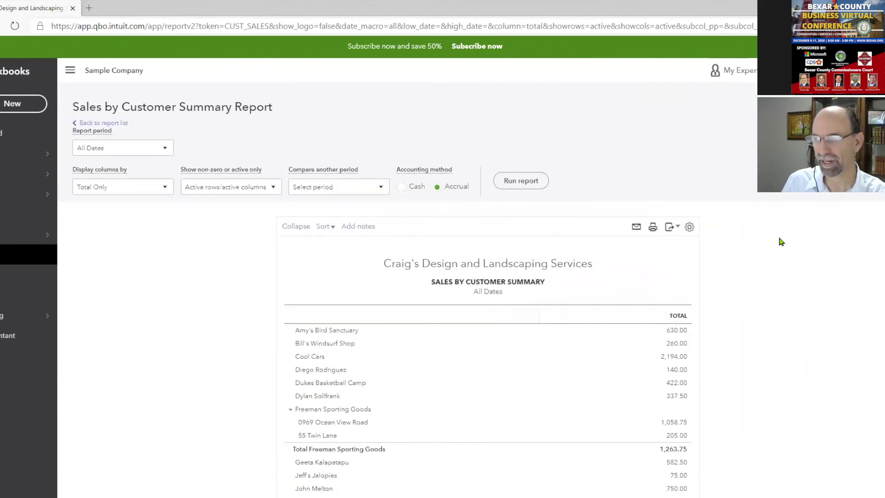
scroll(783, 245, down, 3)
scroll(788, 251, up, 3)
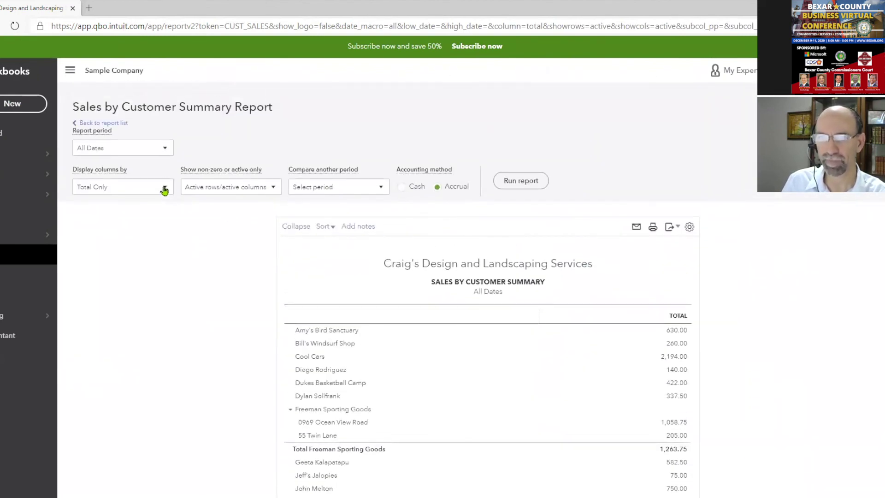
Sort the customers by total in descending order, topped by $8,062.55
click(324, 226)
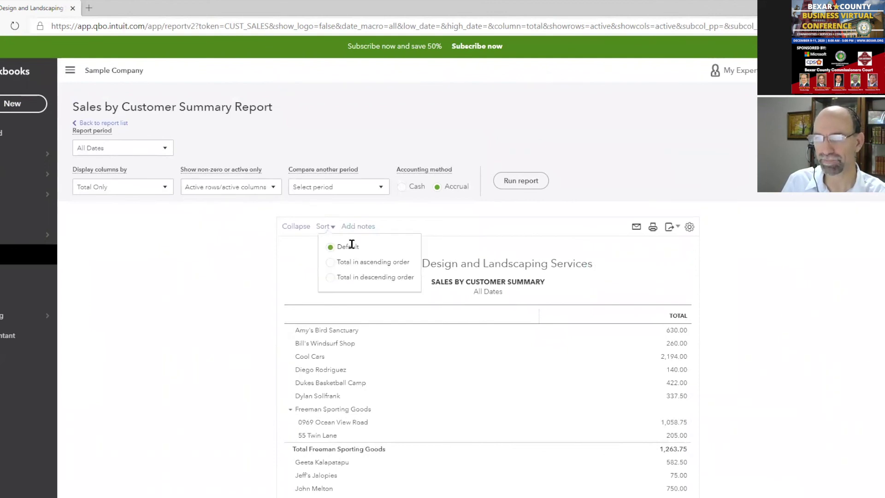
click(330, 277)
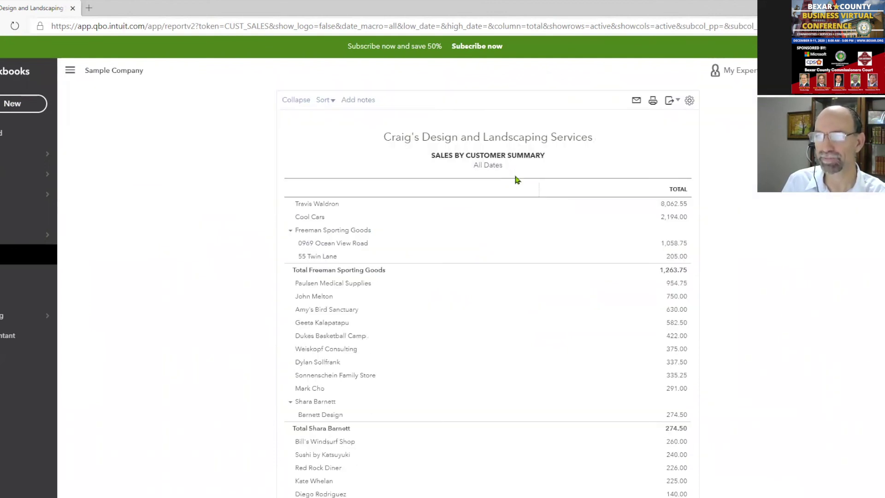
scroll(874, 240, up, 3)
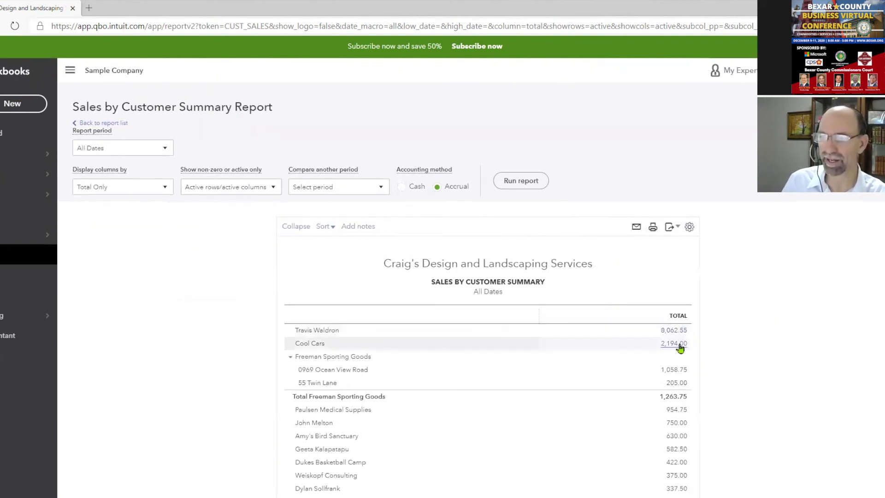
scroll(767, 394, down, 5)
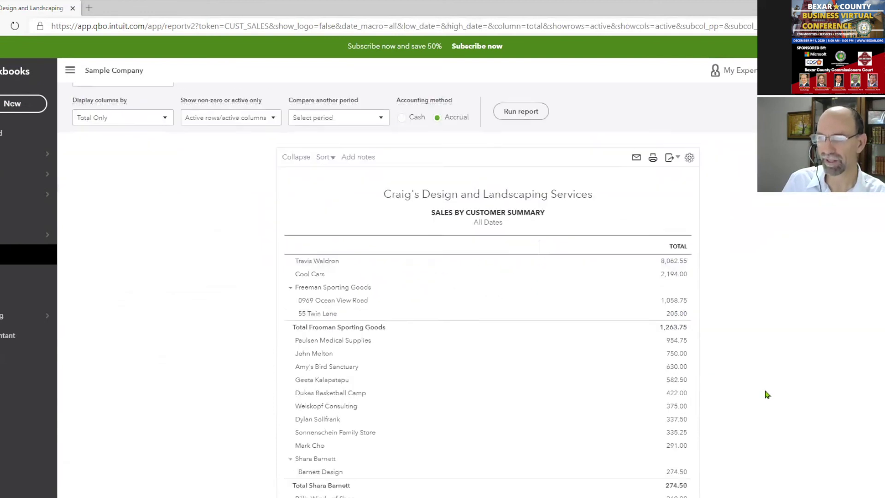
scroll(767, 394, up, 5)
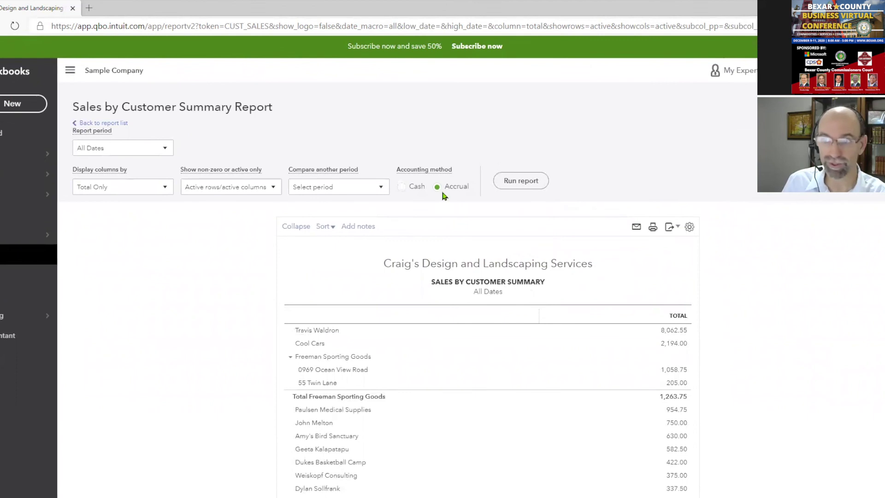
Switch the accounting method to Cash and rerun the report, now totalling $8,909.55
click(403, 187)
click(521, 183)
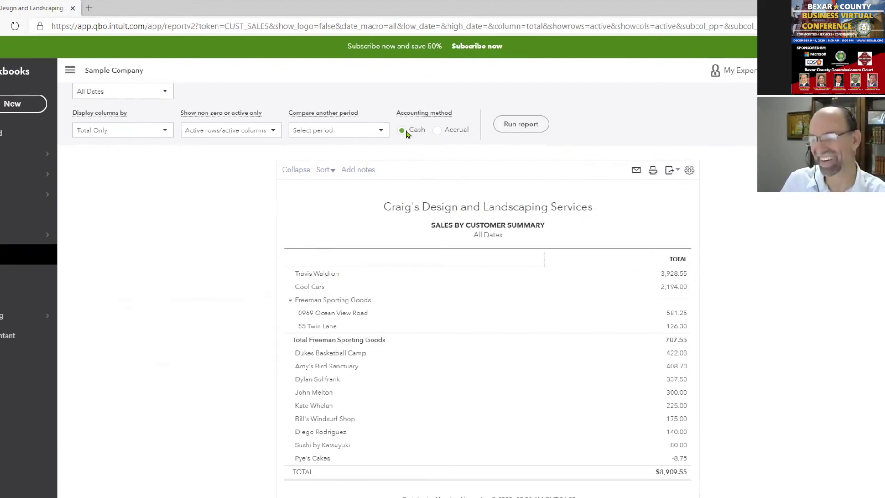
In the QBO Quick Overview deck, present the final More Resources slide as a slide show
mouse_move(439, 496)
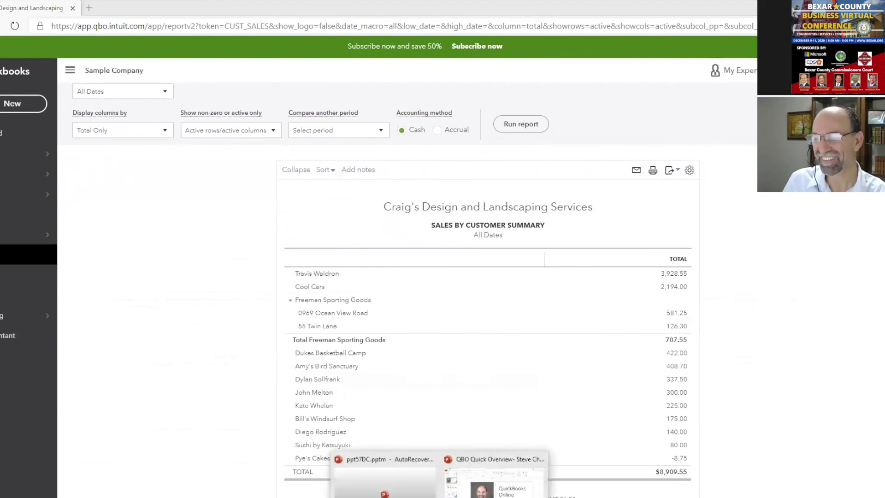
click(489, 481)
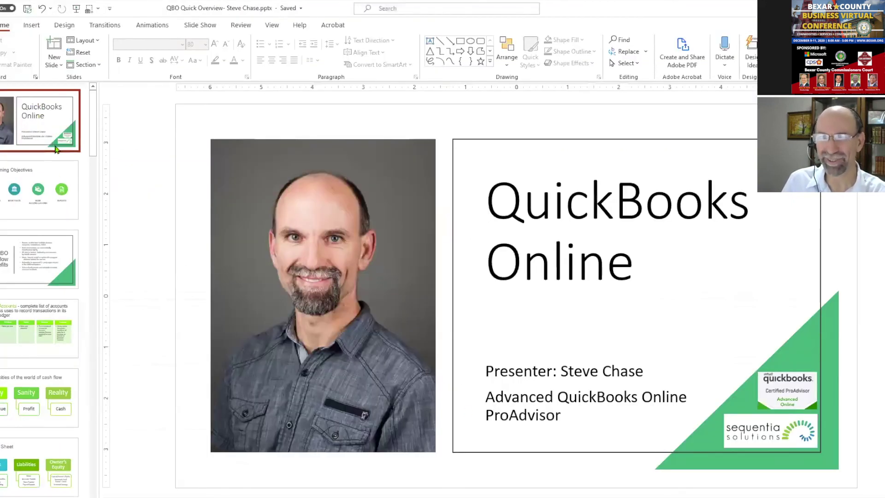
scroll(93, 156, down, 15)
click(62, 484)
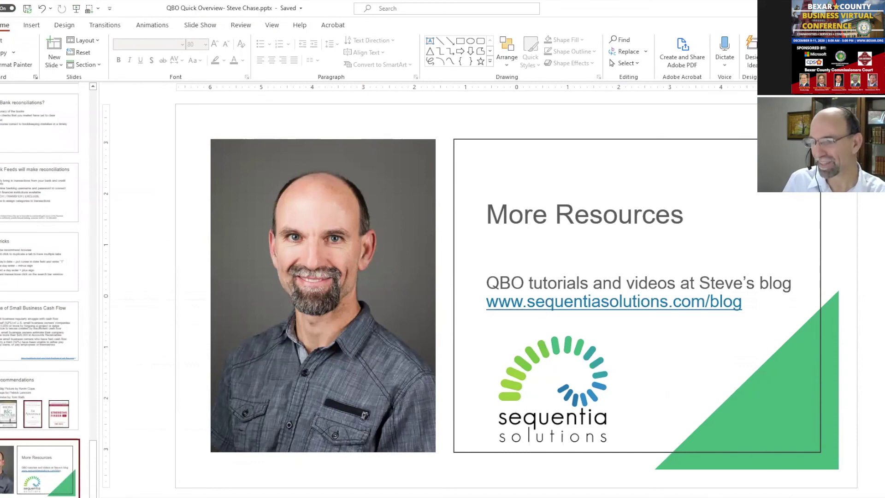
key(shift+F5)
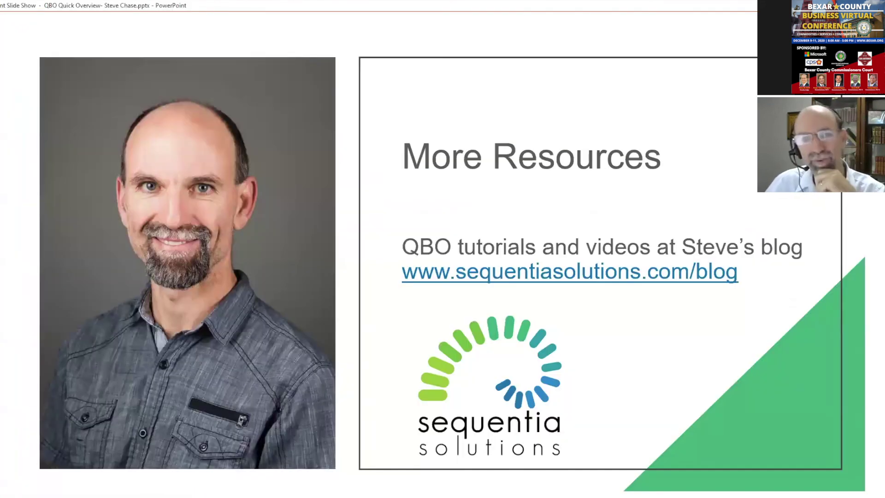